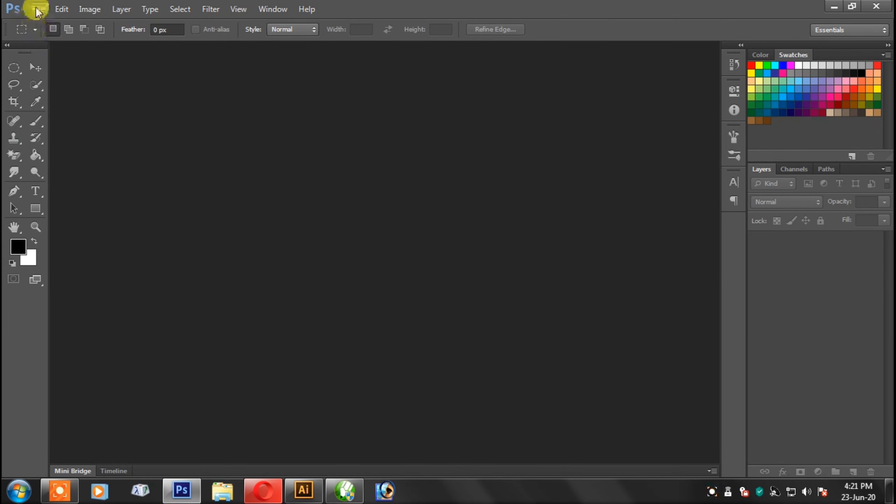
Step: Create a new white CMYK document 6 inches wide and 3 inches high at 500 pixels/inch
click(37, 11)
click(38, 22)
double_click(436, 170)
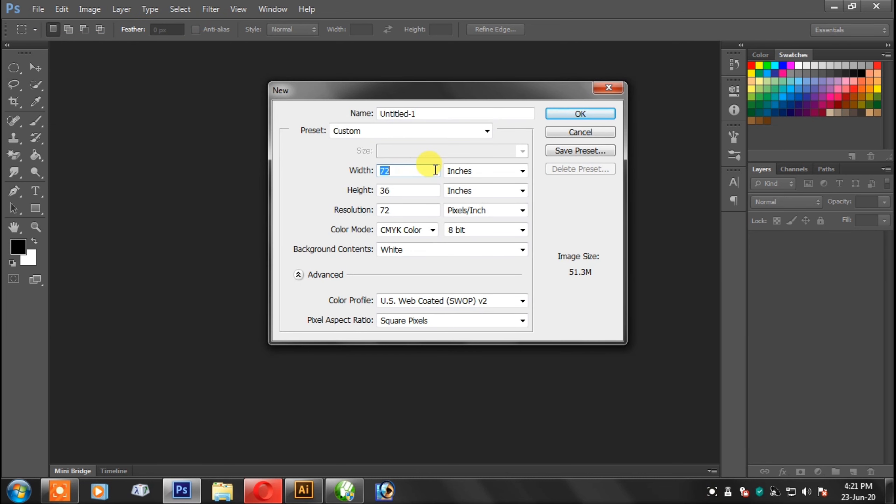
key(Tab)
text(3)
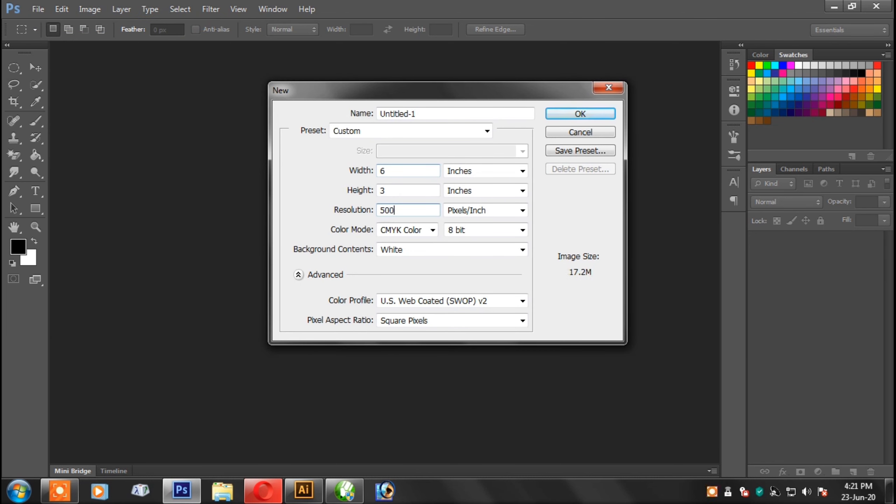
click(435, 229)
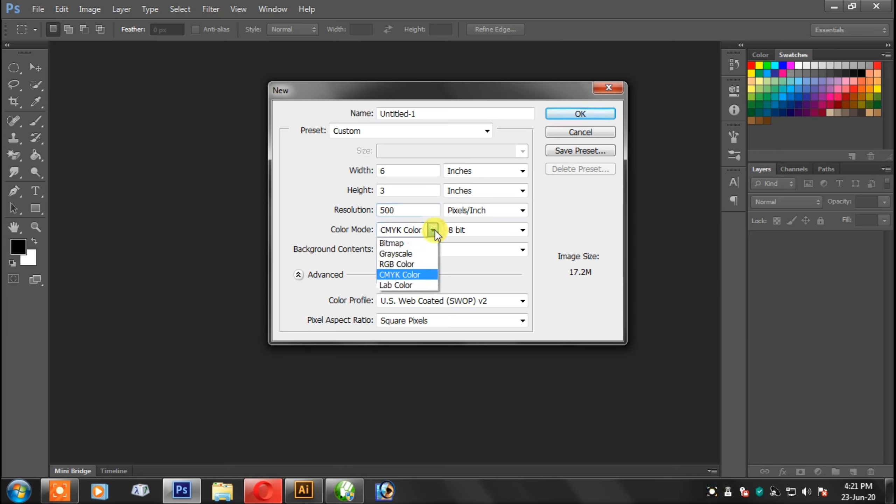
click(423, 274)
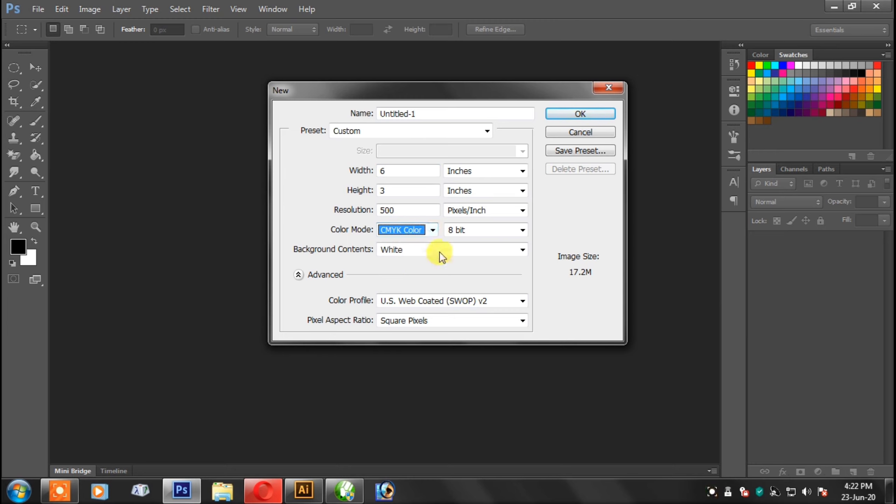
click(598, 114)
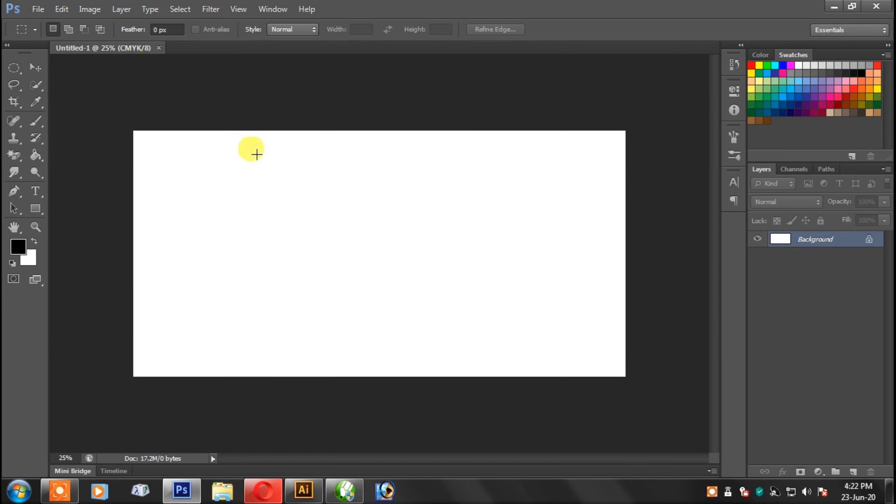
Step: Undock the blank document into a floating window and reduce its magnification to 16.7%
key(v)
drag(124, 48, 185, 62)
drag(248, 60, 296, 80)
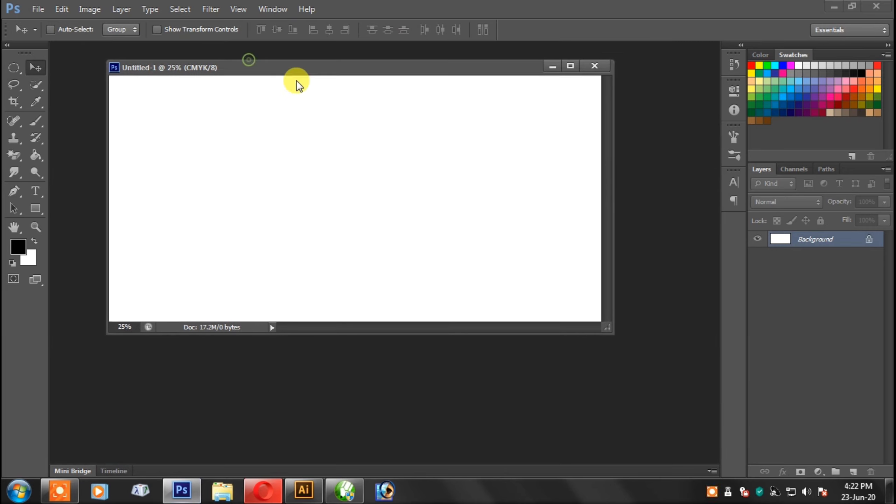
key(ctrl+minus)
drag(450, 71, 474, 102)
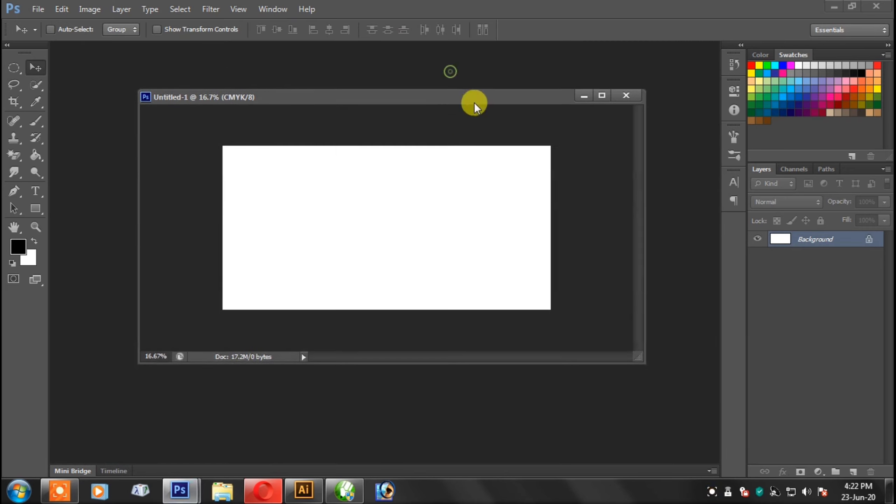
Step: Open the image 192159 from the Works folder and undock it into its own floating window
double_click(515, 70)
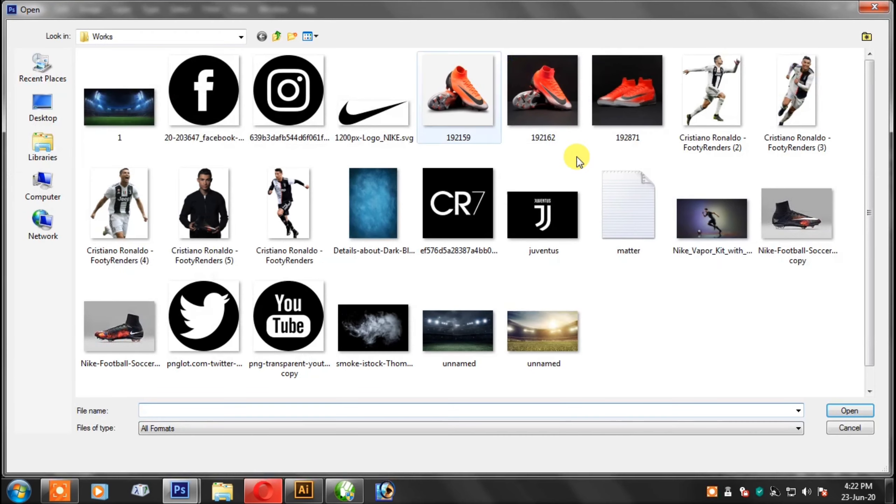
click(428, 70)
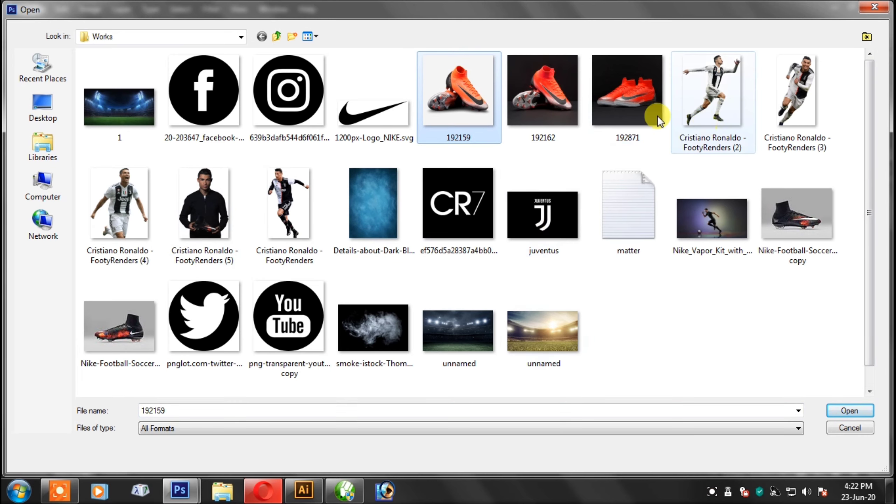
click(845, 410)
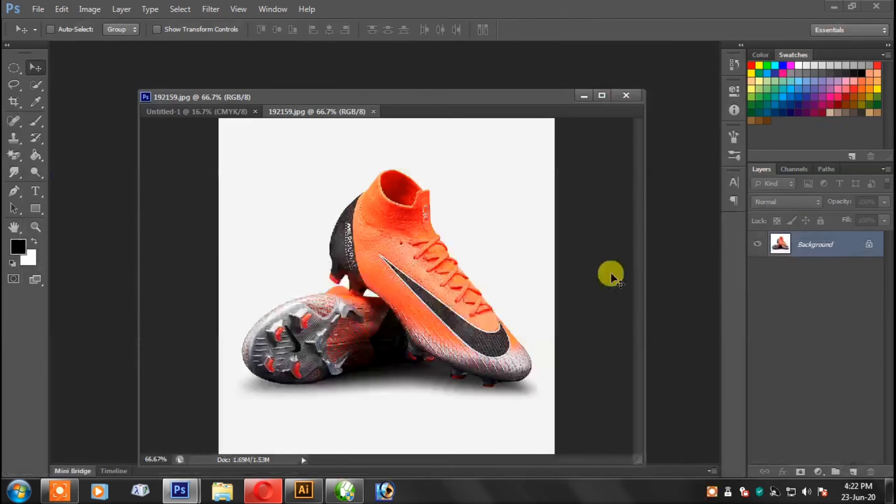
drag(351, 112, 403, 124)
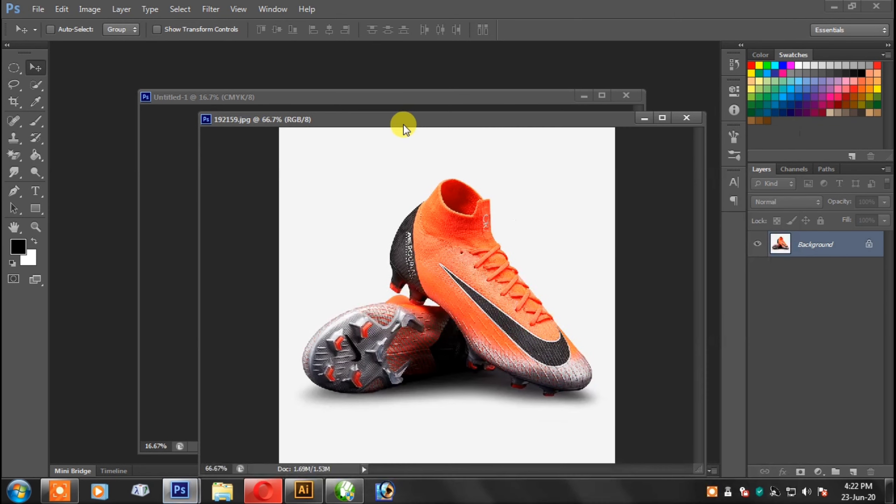
Step: Start a Pen tool path at the notch between the upright boot's heel studs and trace around the rear stud
key(p)
click(657, 119)
key(ctrl+plus)
key(ctrl+plus)
key(ctrl+plus)
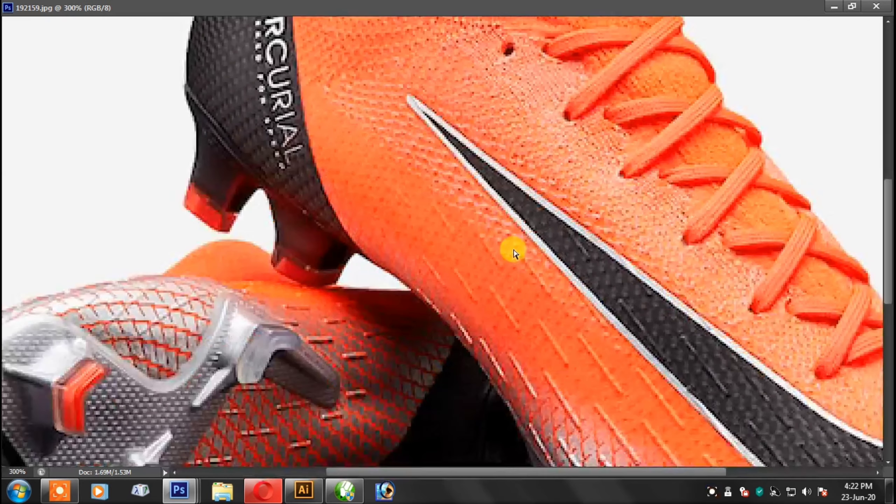
drag(346, 146, 416, 116)
drag(386, 231, 464, 302)
key(ctrl+plus)
click(492, 266)
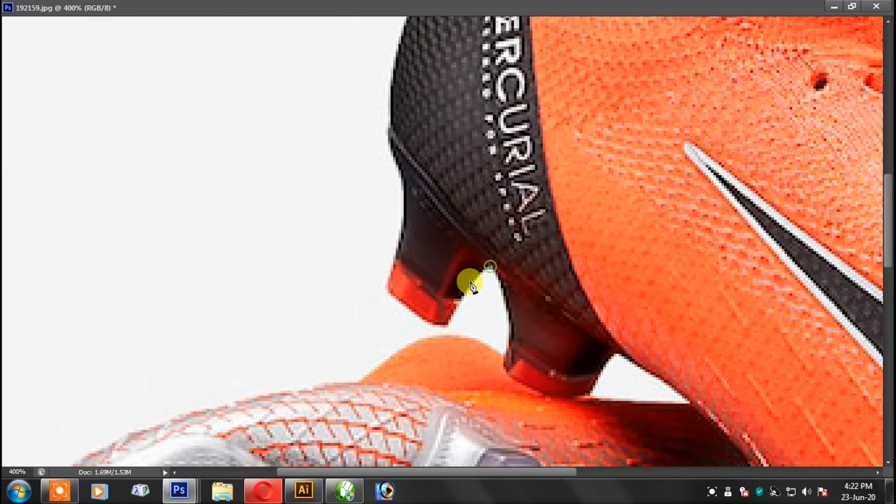
click(446, 326)
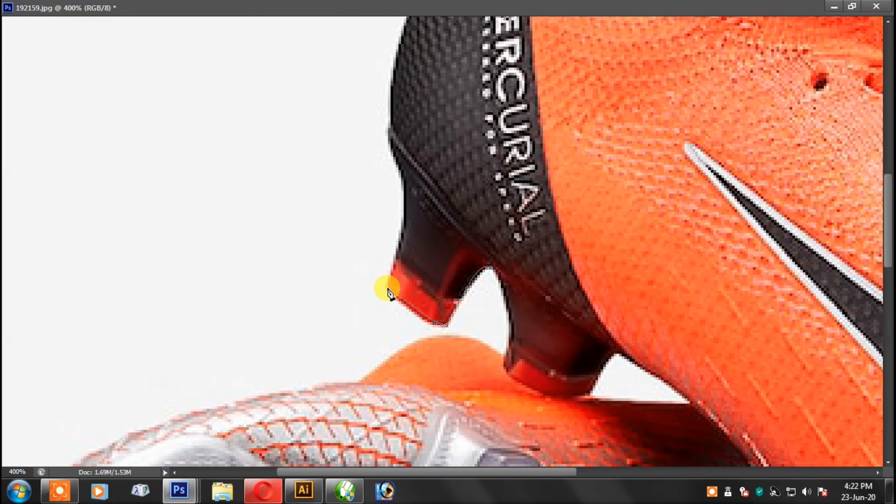
drag(405, 220, 407, 193)
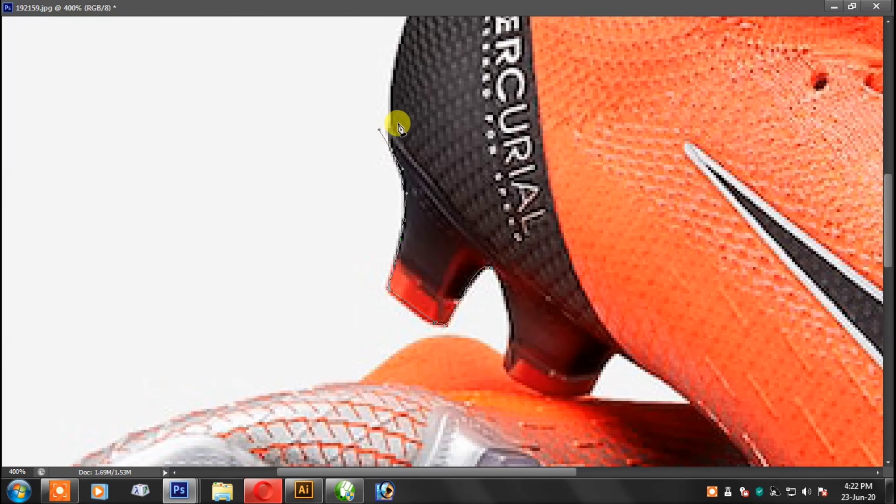
alt+click(391, 150)
Step: Continue the path up the curved black heel of the upright boot to where the orange collar begins
drag(388, 127, 391, 114)
drag(392, 78, 396, 184)
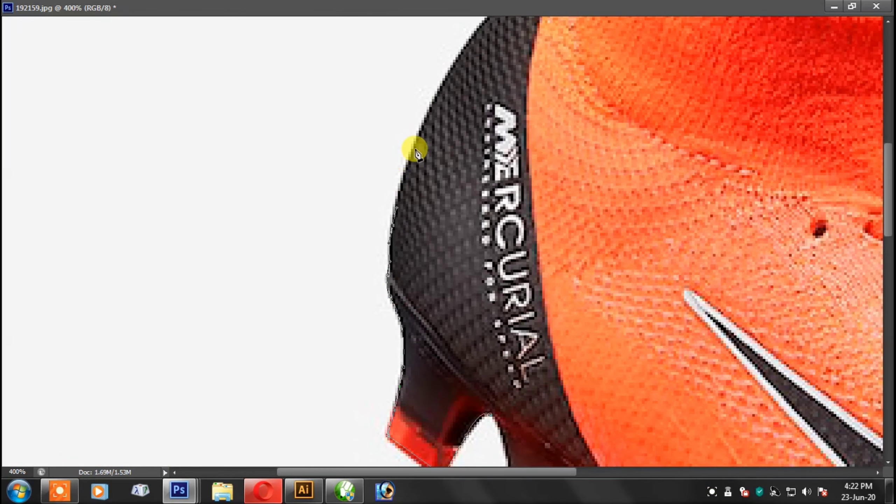
drag(418, 135, 435, 100)
drag(484, 38, 405, 236)
drag(431, 193, 469, 154)
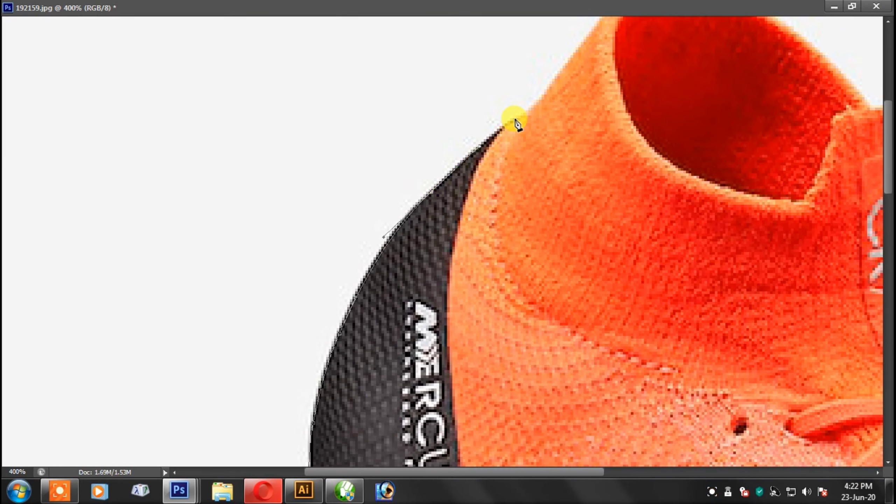
Step: Trace the path over the orange ankle collar and across to the outer corner of the tongue tab
drag(562, 82, 476, 215)
key(ctrl+plus)
drag(541, 158, 470, 256)
drag(478, 213, 494, 191)
drag(579, 187, 607, 193)
drag(748, 284, 623, 255)
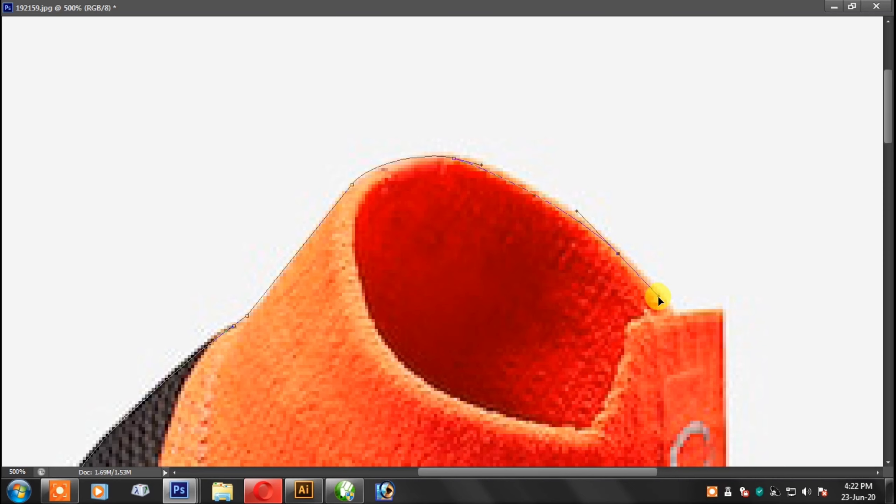
click(721, 312)
Step: Trace the path down the front of the tongue tab and around the uppermost laces
drag(733, 350, 648, 135)
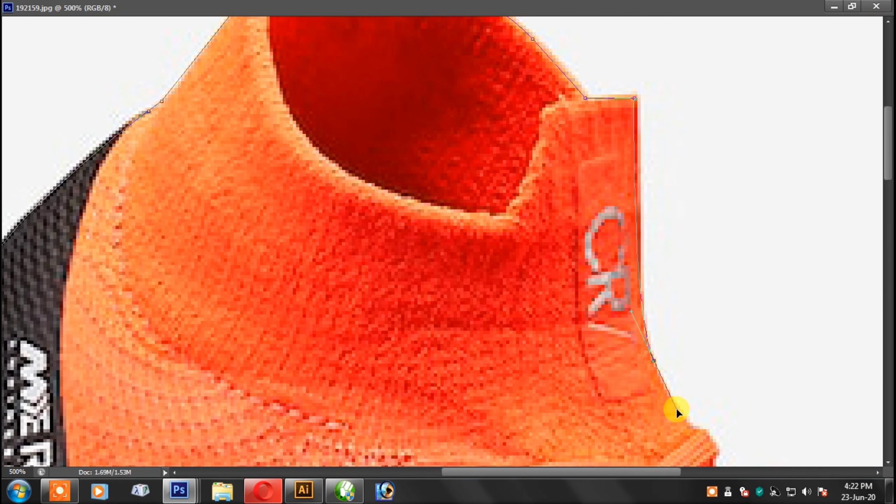
drag(676, 407, 674, 410)
drag(713, 461, 649, 332)
drag(651, 333, 656, 338)
drag(708, 383, 619, 287)
click(631, 319)
Step: Continue the path along the lower laces towards the toe of the upright boot
drag(708, 381, 638, 276)
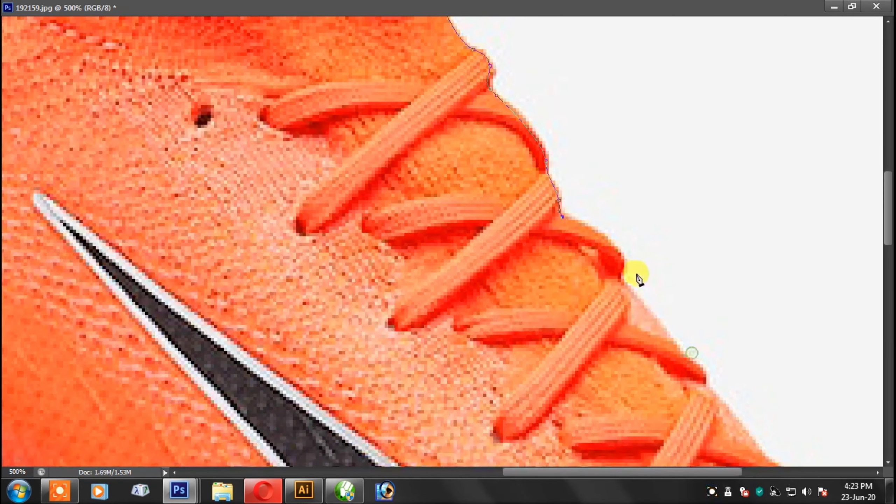
drag(716, 400, 600, 217)
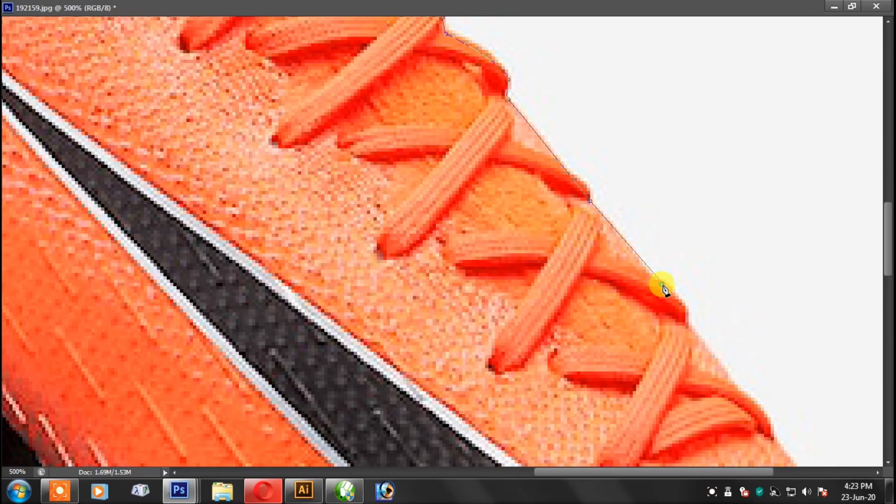
drag(692, 324, 562, 198)
drag(578, 229, 593, 246)
drag(648, 298, 585, 212)
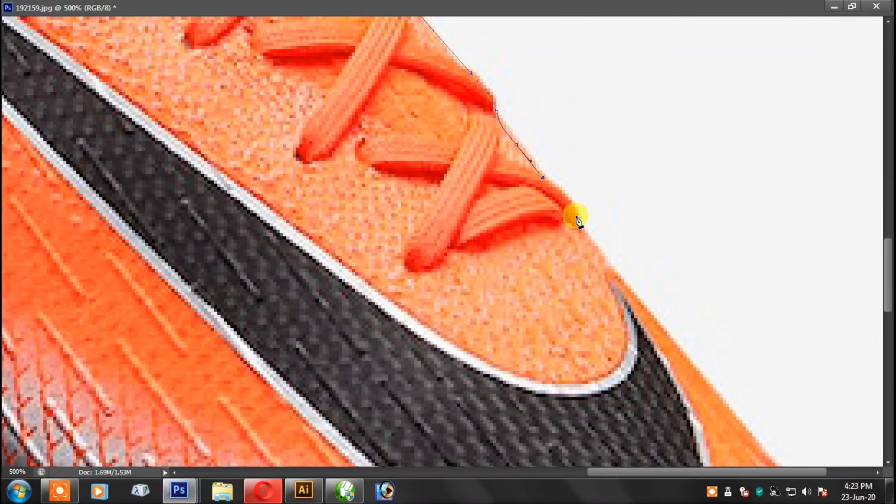
Step: Trace the path down the forefoot and around the rounded toe to the underside of the sole
drag(656, 290, 646, 251)
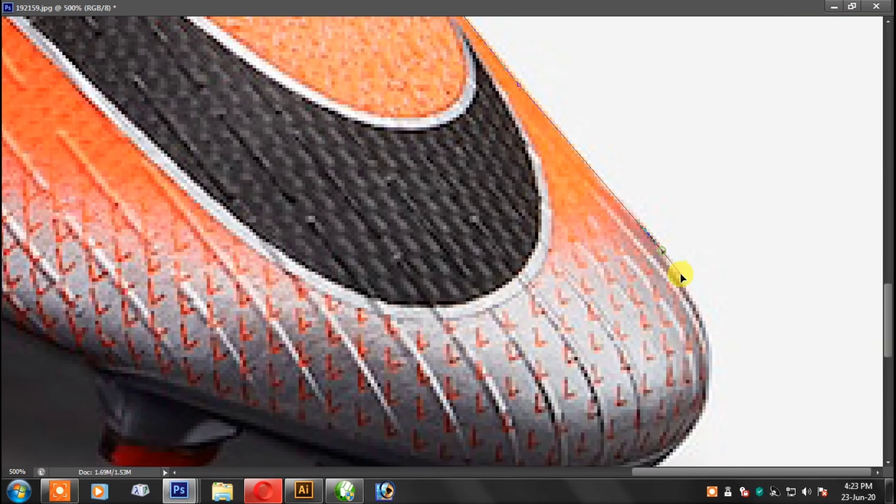
scroll(681, 273, down, 5)
drag(703, 243, 702, 245)
drag(681, 262, 700, 203)
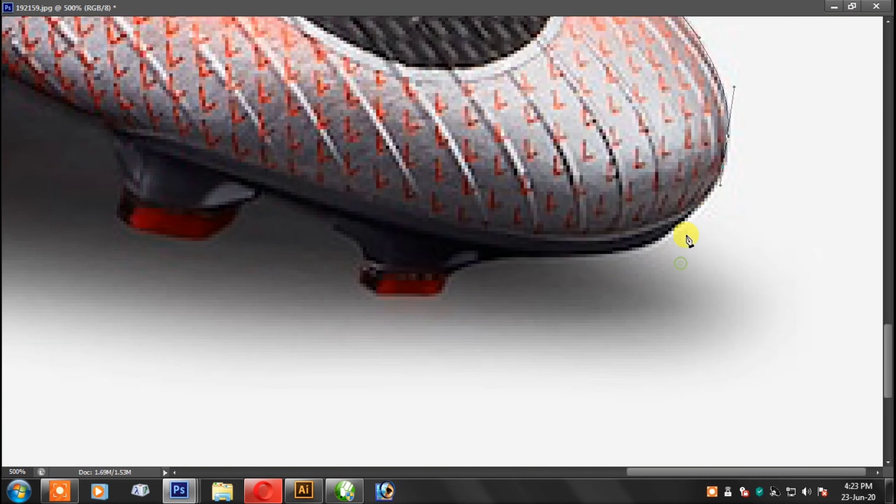
drag(593, 262, 598, 265)
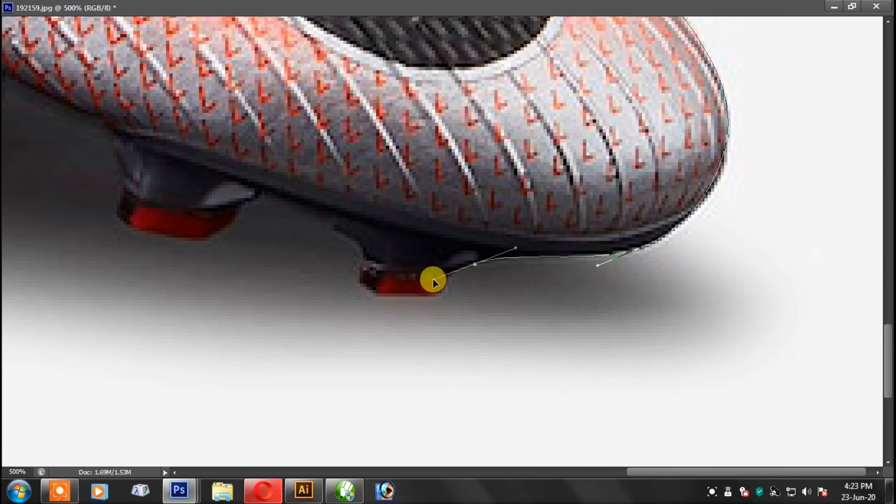
Step: Trace the path around the frontmost red-tipped stud under the upright boot's toe
drag(433, 279, 443, 291)
alt+click(475, 264)
click(439, 294)
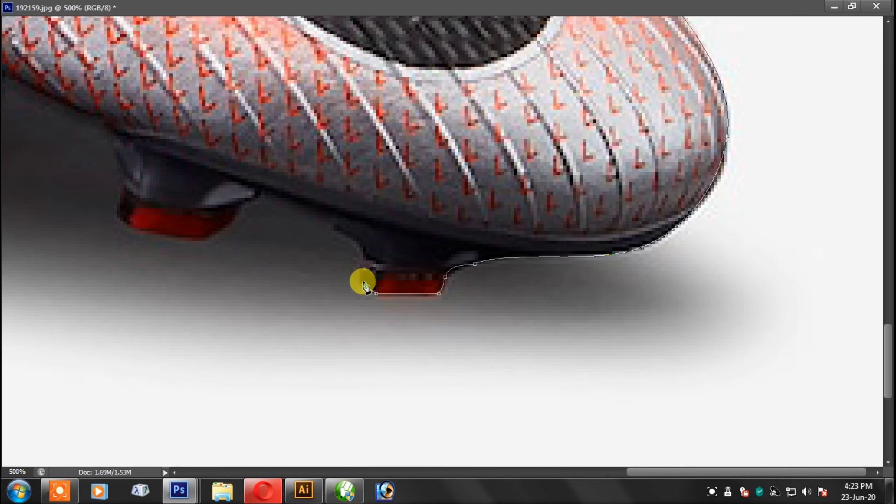
click(363, 278)
click(360, 251)
drag(344, 228, 330, 221)
Step: Continue the path along the sole and around the second red-tipped stud from the toe
click(261, 195)
drag(241, 224, 464, 288)
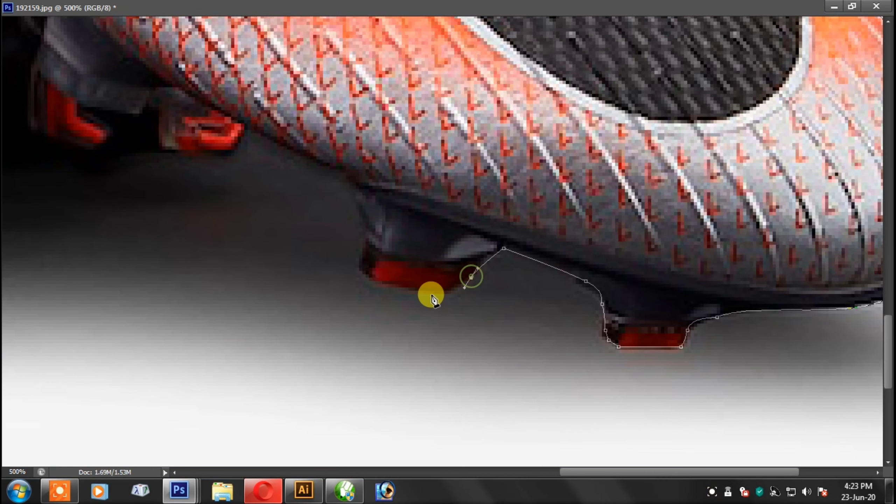
click(421, 294)
click(366, 275)
click(362, 261)
drag(365, 235, 366, 232)
drag(353, 193, 346, 185)
Step: Extend the path under the small shadowed red stud and adjust the sole anchor points to fit the edge
drag(348, 192, 586, 352)
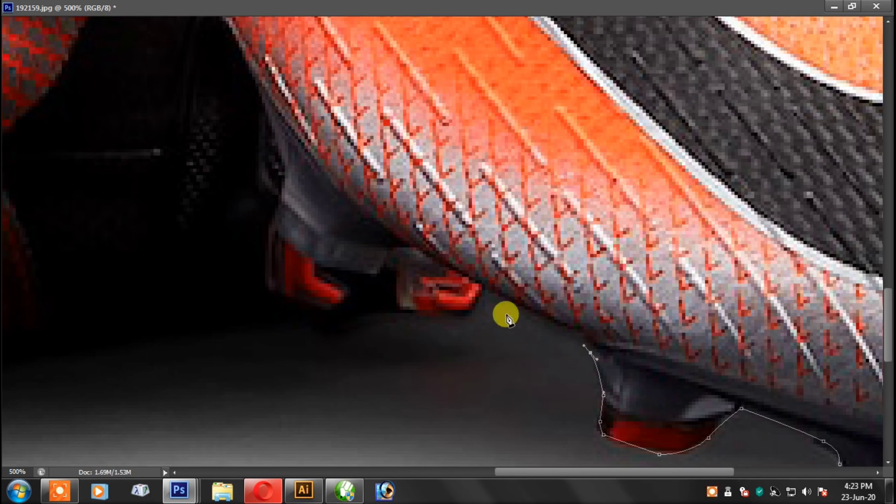
drag(478, 294, 479, 293)
mouse_move(469, 313)
mouse_down()
mouse_move(449, 314)
mouse_move(460, 314)
mouse_up()
drag(408, 317, 600, 352)
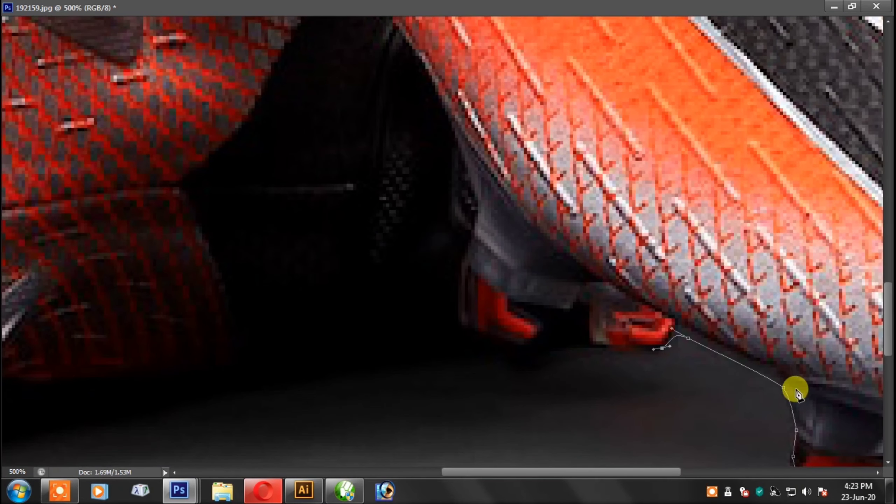
drag(783, 381, 786, 380)
drag(687, 339, 685, 325)
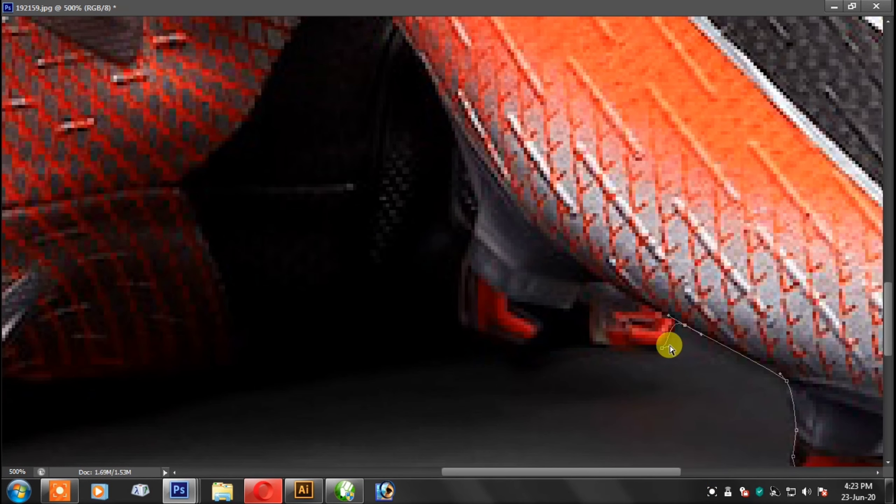
click(593, 352)
Step: Continue the path through the dark shadow between the boots and onto the lying boot's lower sole edge
drag(555, 348, 661, 389)
drag(606, 382, 572, 380)
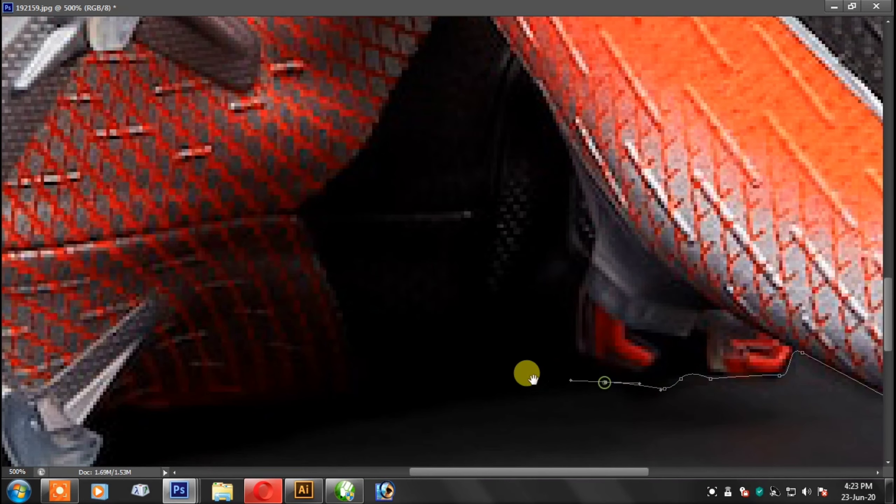
drag(513, 373, 659, 294)
drag(519, 341, 554, 326)
drag(341, 374, 285, 387)
drag(256, 393, 461, 347)
drag(334, 395, 449, 404)
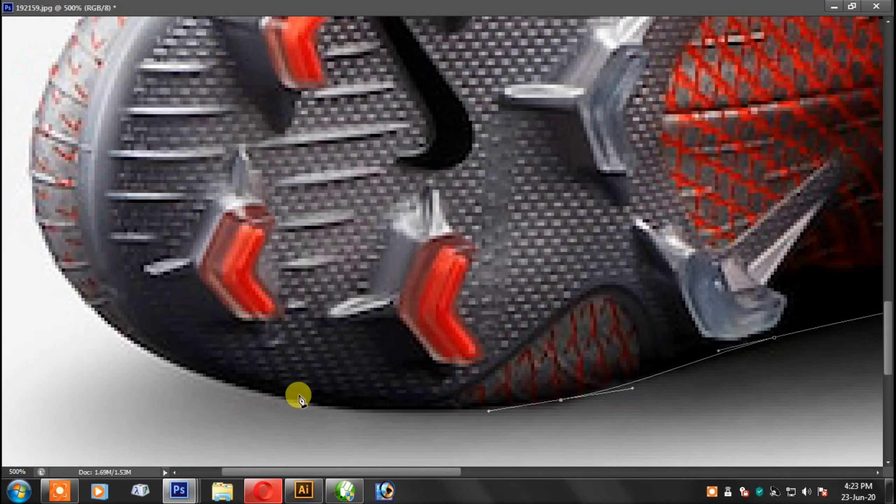
Step: Trace the path around the lower part of the lying boot's toe, ending in a corner without an outgoing handle
drag(271, 395, 185, 374)
drag(128, 331, 276, 394)
drag(184, 268, 162, 153)
alt+click(183, 269)
Step: Trace the path around the lying boot's rounded toe and along its upper edge to the start of the orange upper
drag(207, 183, 209, 294)
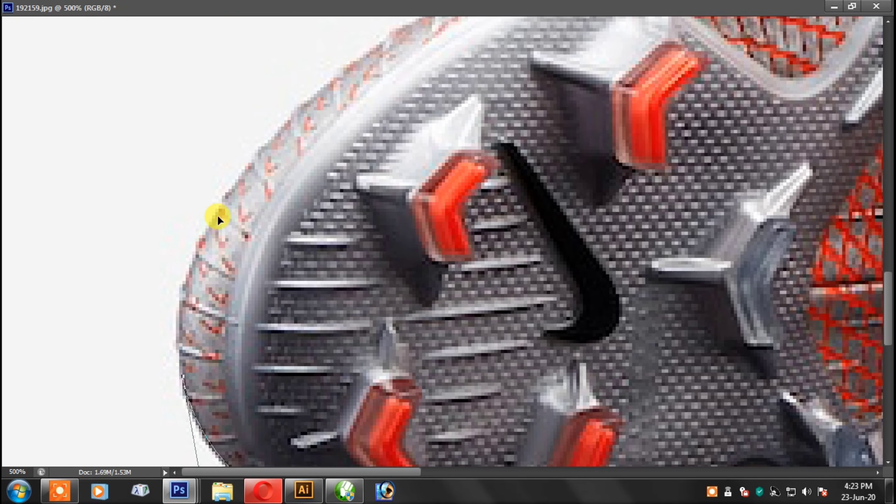
drag(318, 108, 217, 216)
drag(279, 152, 189, 193)
drag(373, 126, 488, 107)
click(527, 99)
drag(609, 78, 391, 246)
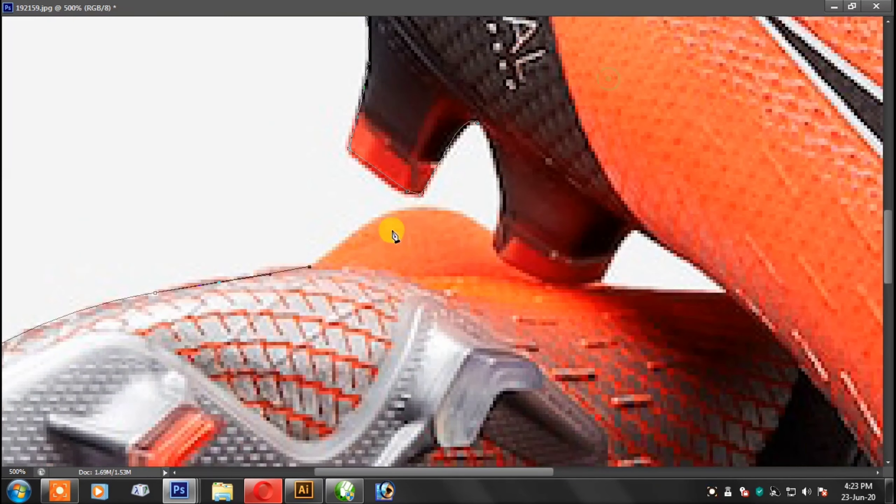
Step: Curve the path over the lying boot's orange bulge to the standing boot's heel stud and close the outline
drag(437, 201, 434, 201)
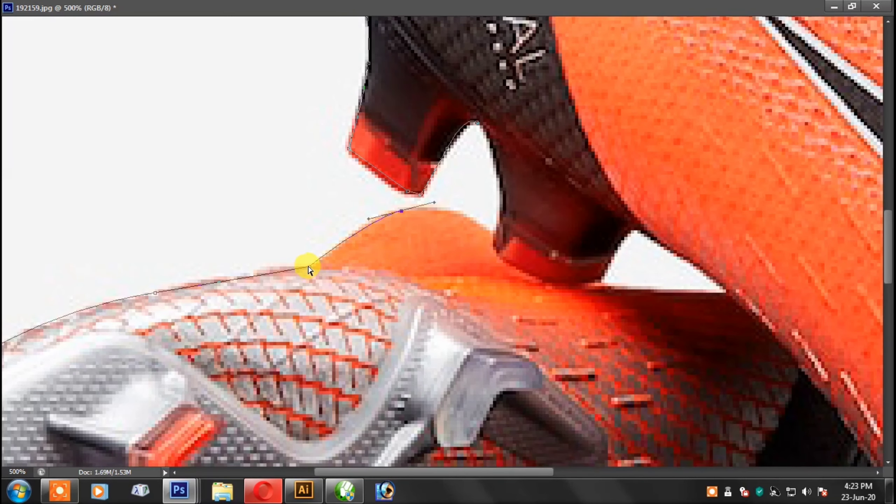
drag(508, 247, 490, 201)
alt+click(490, 234)
scroll(491, 237, up, 3)
click(477, 182)
scroll(537, 233, down, 5)
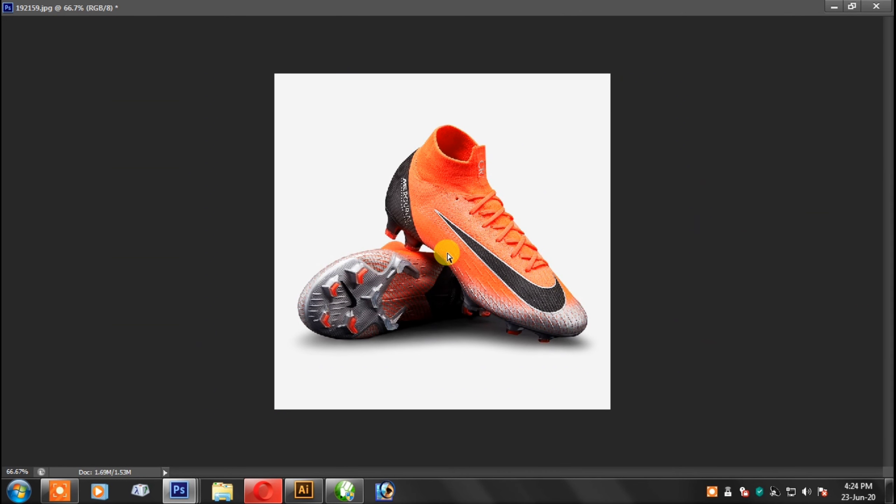
Step: Convert the path to a selection, copy the boots to a new layer and bring that layer into Untitled-1
key(ctrl+Return)
key(ctrl+j)
key(f)
key(v)
drag(378, 228, 406, 247)
Step: Close the source image 192159.jpg
click(665, 212)
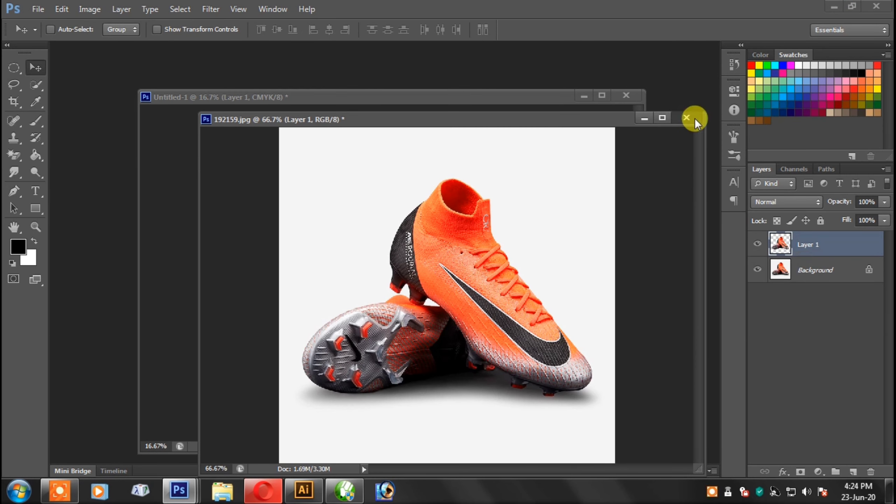
click(686, 118)
click(461, 195)
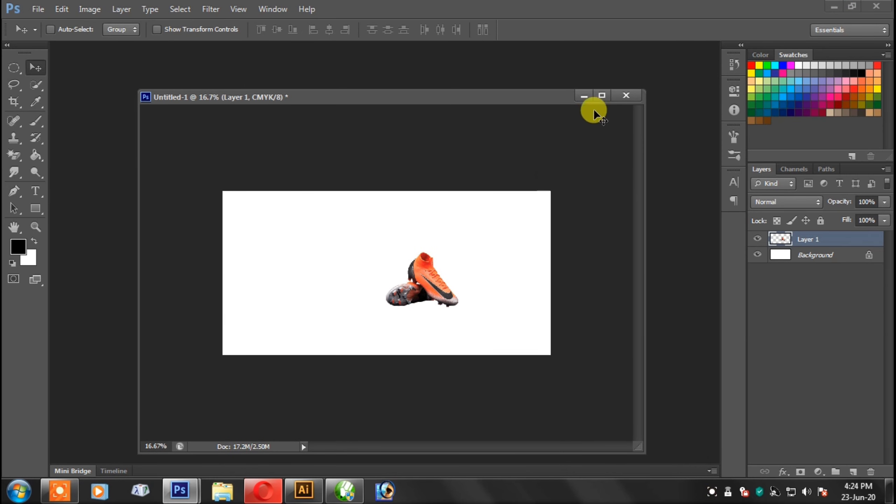
Step: Scale the boots up proportionally to about 2.2 × 1.7 in in the maximized Untitled-1 document
click(602, 95)
key(ctrl+plus)
key(ctrl+t)
drag(585, 200, 646, 179)
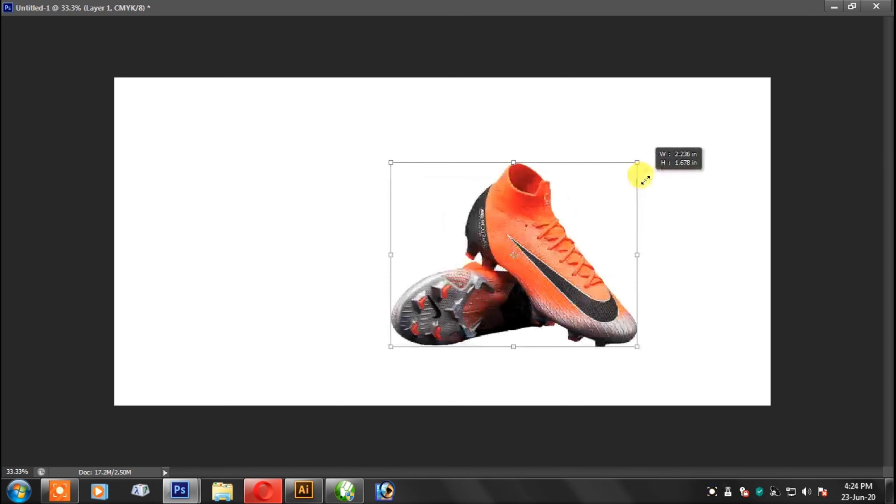
key(Return)
key(f)
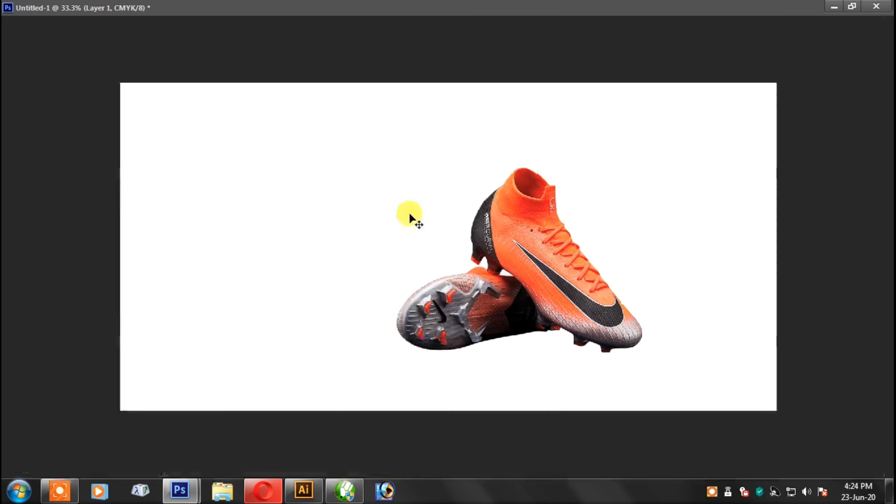
Step: Draw a wide, flat elliptical selection beside the standing boot's collar and fill it with black on a new layer
drag(514, 262, 430, 240)
click(14, 65)
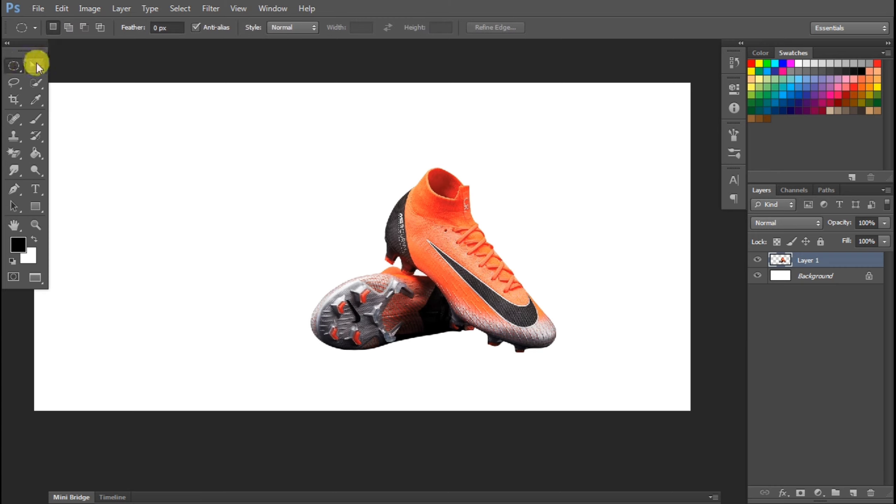
drag(208, 173, 437, 192)
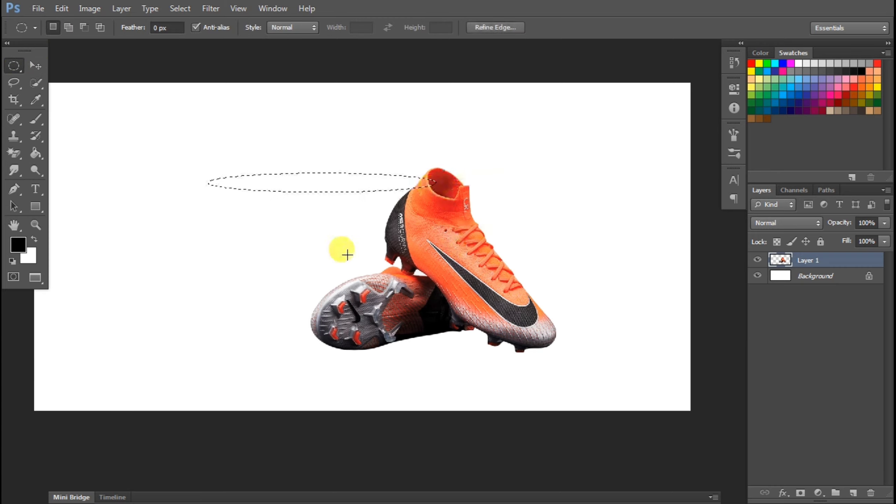
key(ctrl+shift+n)
key(Return)
key(alt+BackSpace)
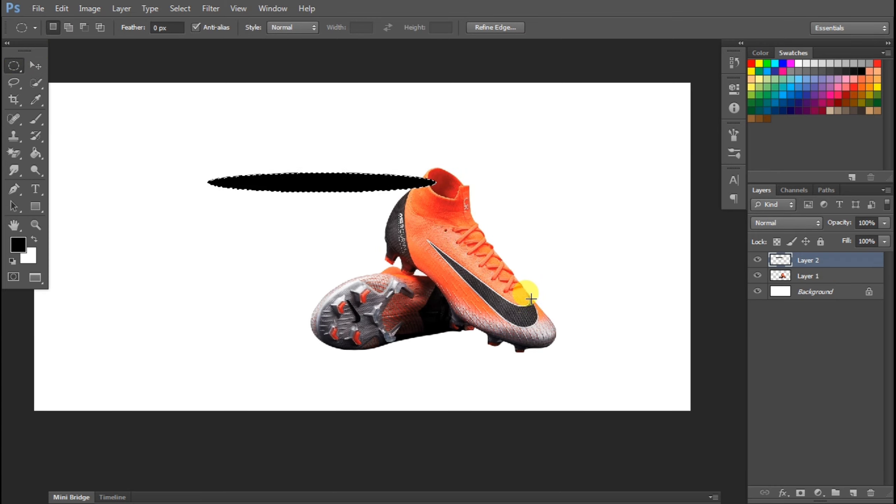
Step: Deselect and apply a Gaussian Blur with a 22.3 px radius to the black ellipse
key(ctrl+d)
key(v)
click(211, 8)
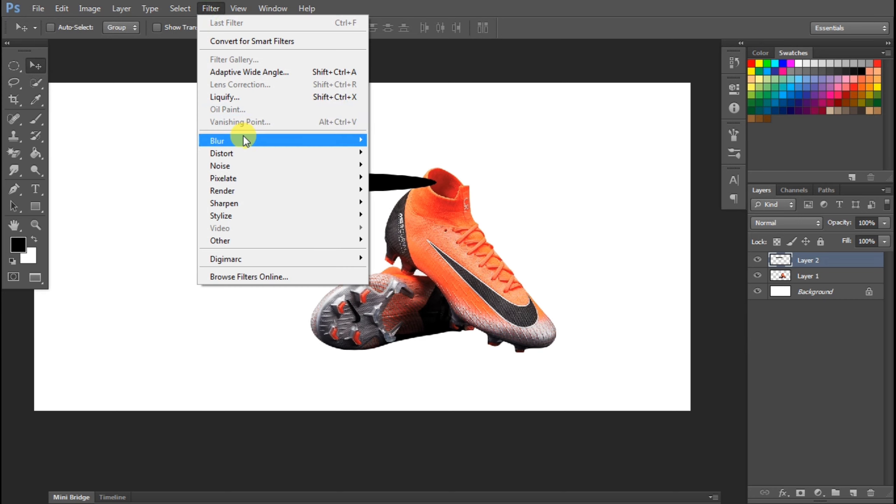
mouse_move(240, 138)
click(401, 235)
drag(390, 288, 409, 289)
key(Return)
Step: Place the blurred ellipse behind the base of the boots, skewed vertically by about -5.35° and widened to about 103%
drag(424, 185, 527, 344)
key(ctrl+bracketleft)
key(ctrl+t)
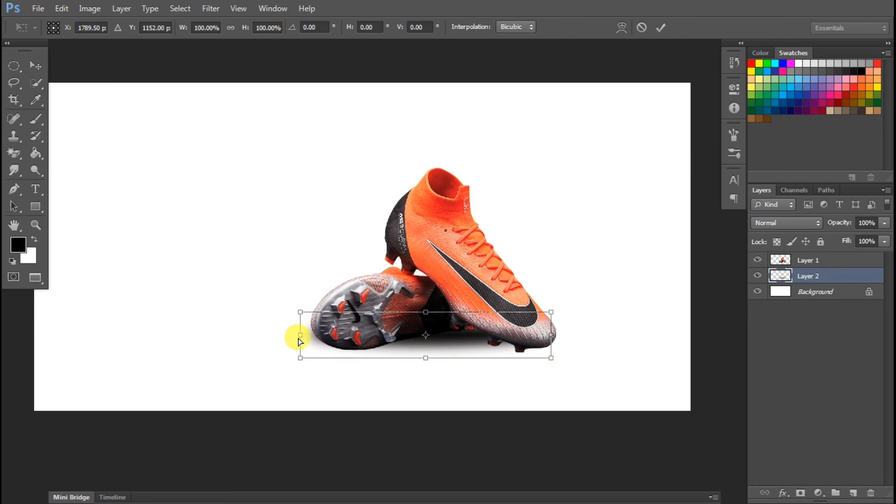
drag(300, 337, 301, 349)
drag(554, 330, 566, 325)
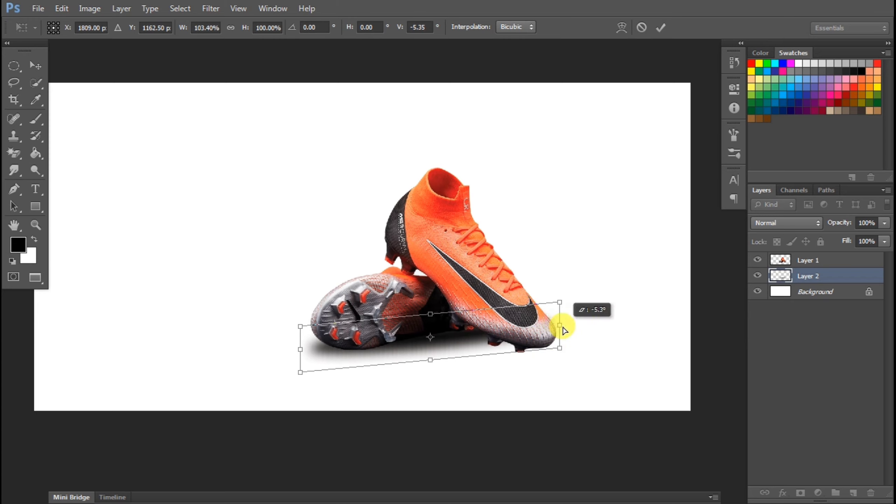
key(Return)
key(ctrl+t)
drag(299, 342, 304, 341)
key(Return)
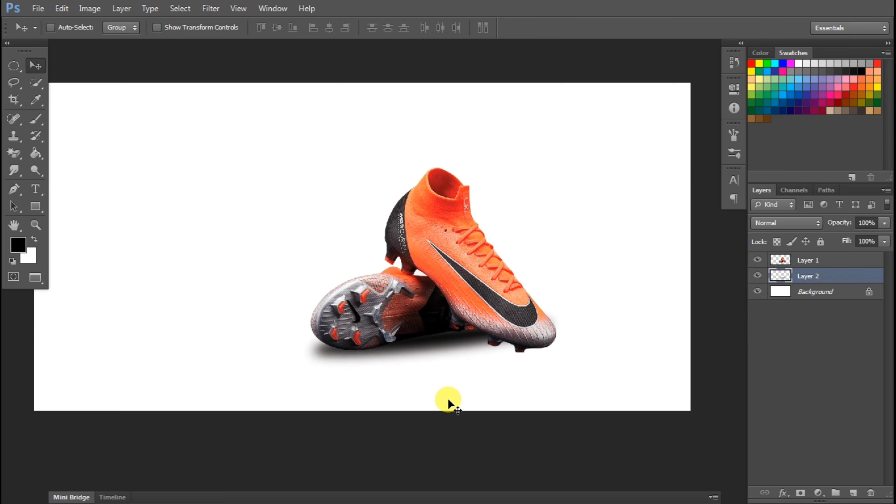
Step: Duplicate the shadow below the original and soften the copy with a much larger Gaussian Blur radius
key(ctrl+j)
key(ctrl+bracketleft)
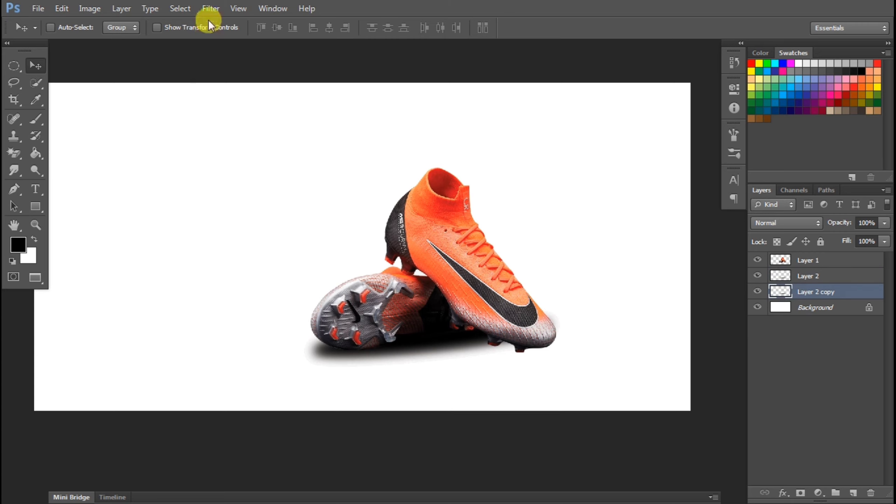
click(210, 8)
mouse_move(246, 144)
click(420, 233)
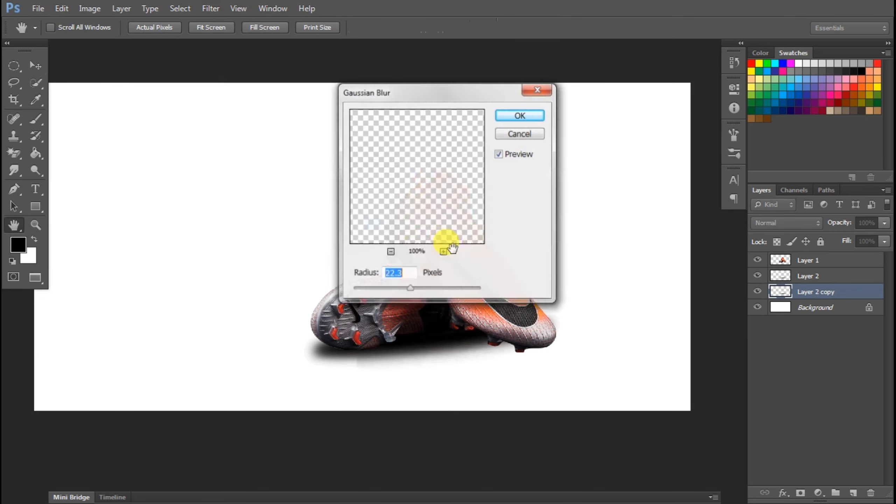
drag(410, 288, 431, 290)
key(Return)
key(v)
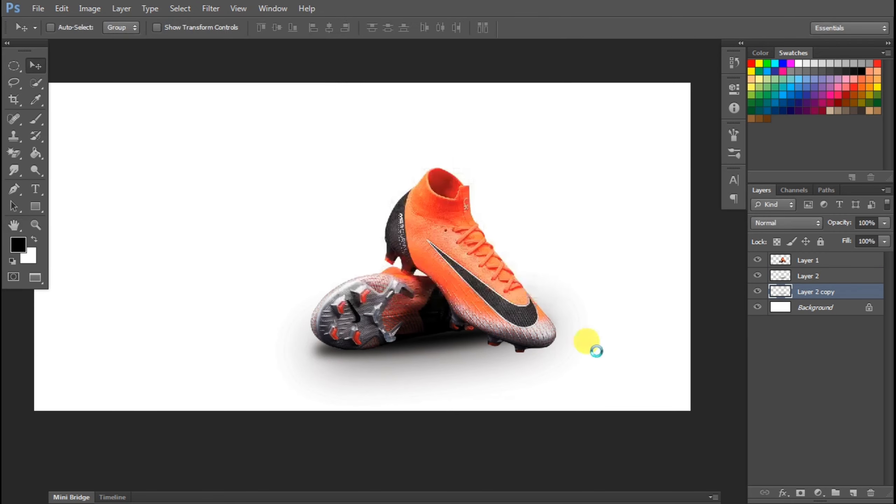
Step: Copy the toe-side part of the Layer 2 shadow to a new layer with an elliptical selection and shift it slightly down
click(808, 276)
key(m)
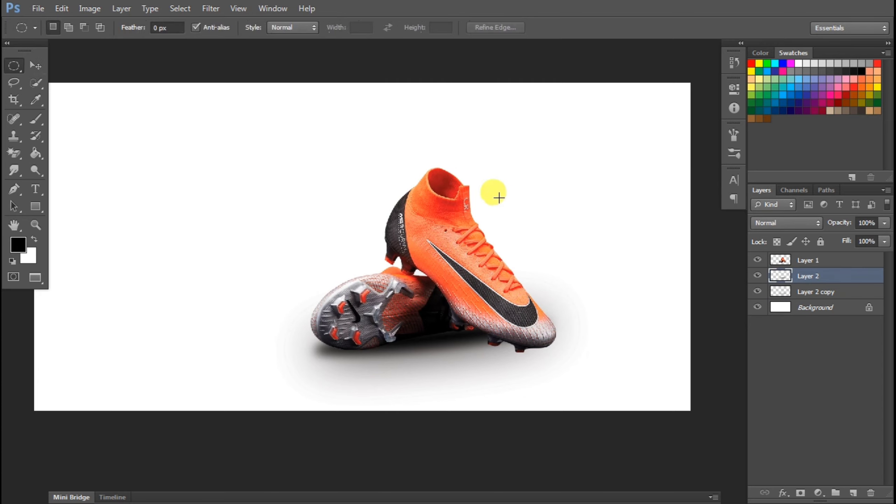
drag(489, 209, 691, 385)
key(ctrl+j)
key(v)
drag(564, 314, 569, 333)
Step: Transform the copied shadow piece, stretching it outward to fit beneath the standing boot's studs and toe
key(ctrl+t)
drag(611, 312, 607, 356)
key(Return)
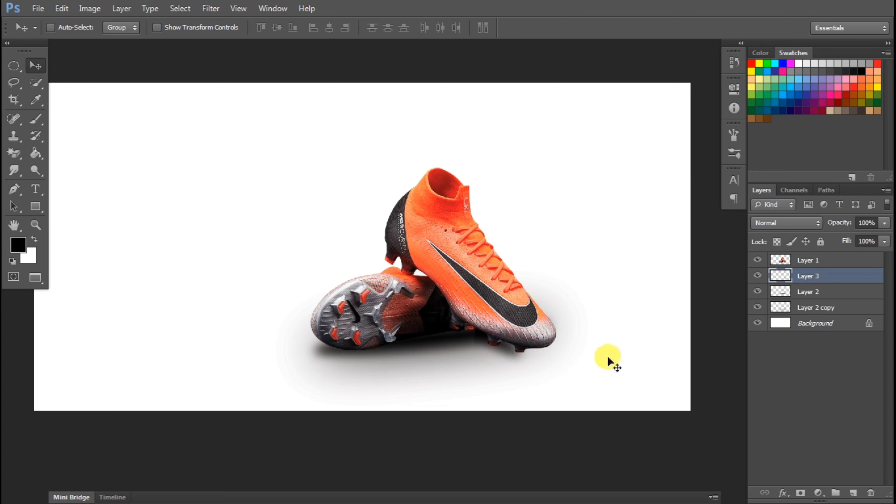
key(ctrl+plus)
key(ctrl+t)
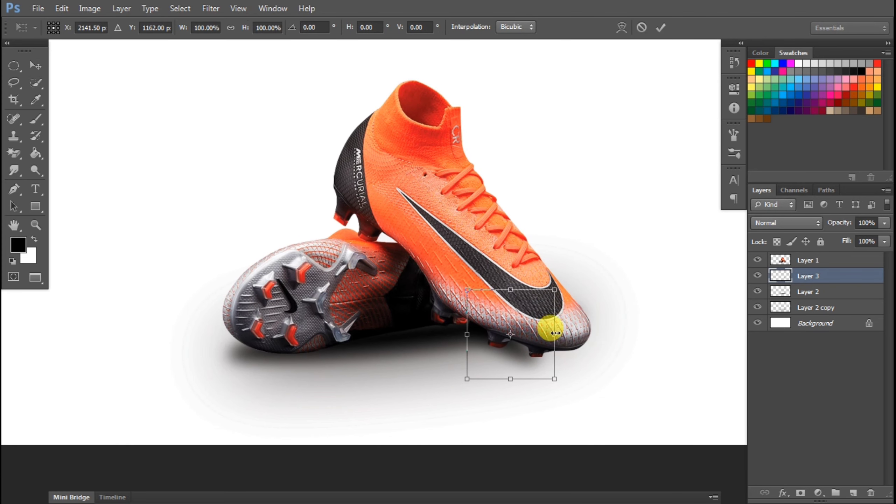
drag(554, 333, 581, 325)
drag(582, 290, 592, 285)
drag(558, 328, 561, 329)
key(Return)
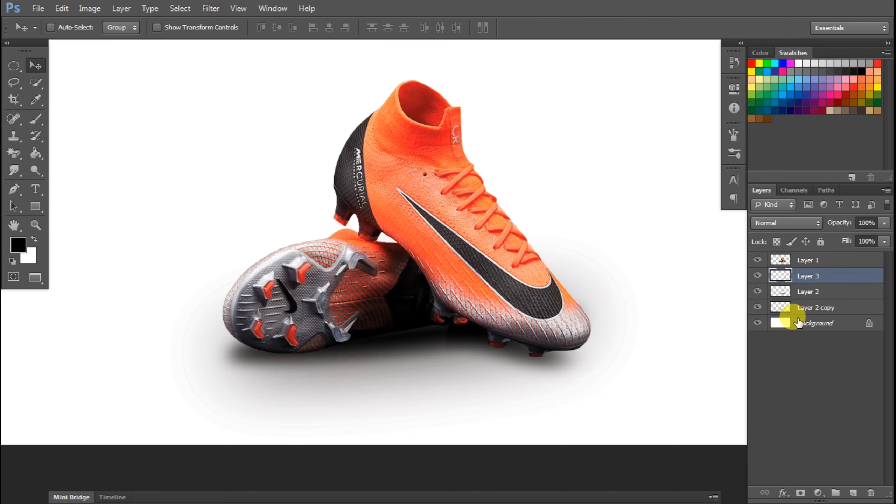
Step: Link the boots layer with Layer 3, Layer 2 and Layer 2 copy
shift+click(794, 307)
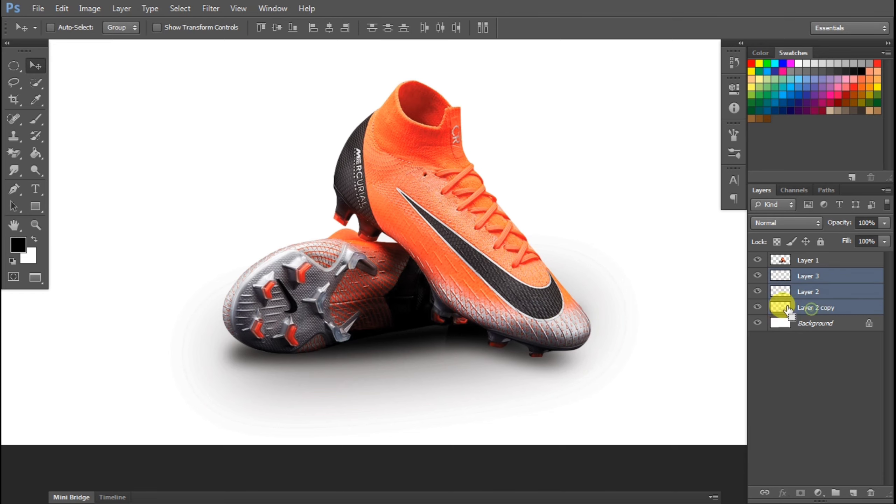
shift+click(803, 262)
right_click(803, 264)
click(728, 201)
Step: Try out positions for the linked boots and shadows, placing them slightly higher on the canvas
drag(608, 242, 660, 213)
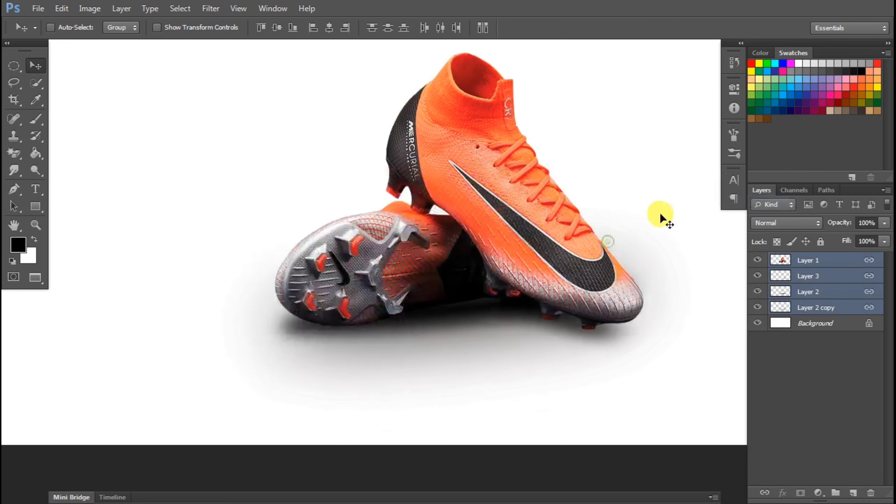
key(ctrl+z)
key(ctrl+minus)
key(ctrl+minus)
drag(600, 321, 615, 257)
key(ctrl+z)
Step: Add a new layer directly above the Background and fill it with bright red using the Paint Bucket
click(804, 319)
key(ctrl+shift+n)
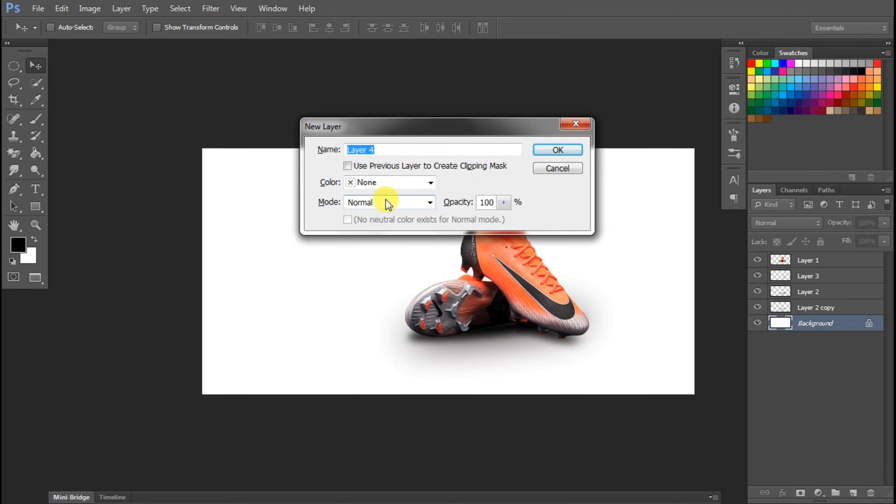
key(Return)
click(35, 151)
click(21, 241)
click(642, 95)
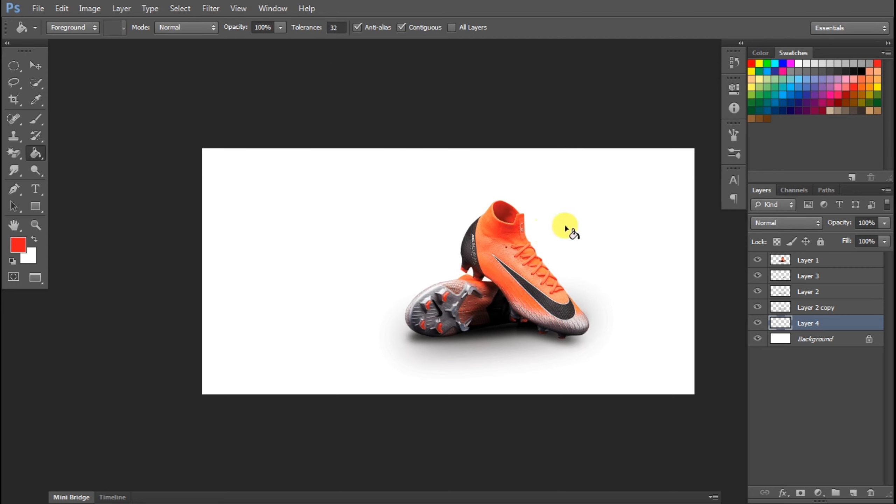
click(607, 218)
Step: Move the linked boots and shadows left toward the middle of the red canvas
key(v)
drag(543, 276, 512, 276)
ctrl+click(467, 335)
Step: Set the blending mode of the shadow layers Layer 3, Layer 2 and Layer 2 copy to Luminosity
click(826, 279)
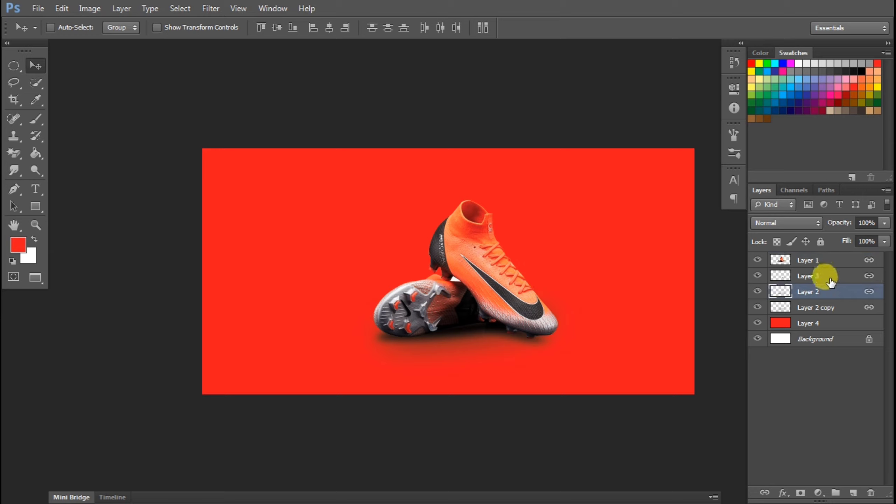
click(811, 220)
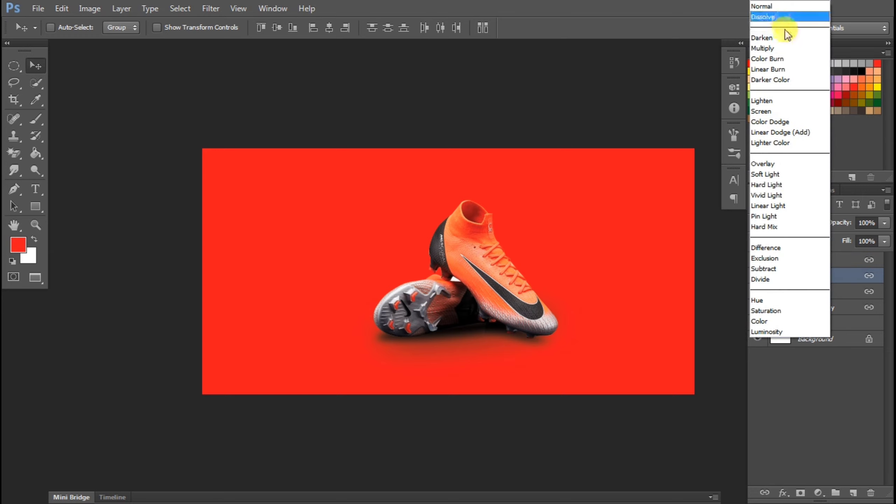
click(780, 332)
click(780, 291)
click(809, 221)
click(780, 331)
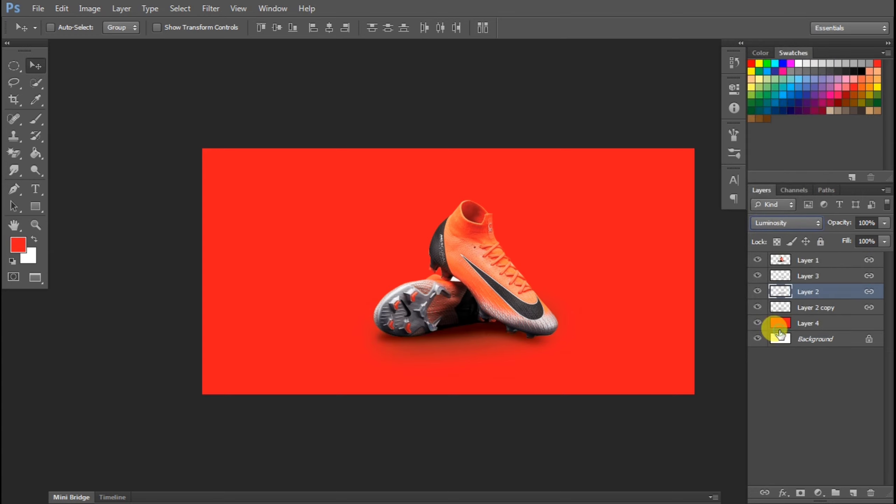
click(812, 307)
click(820, 230)
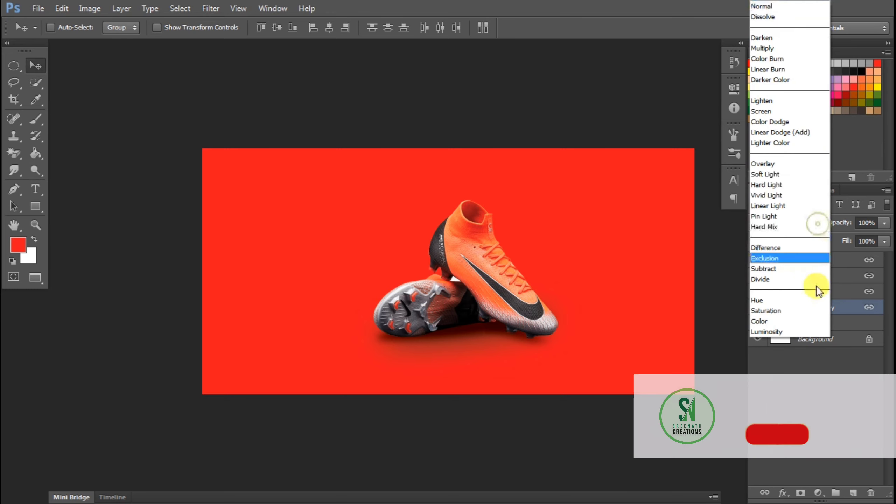
click(811, 331)
key(ctrl+plus)
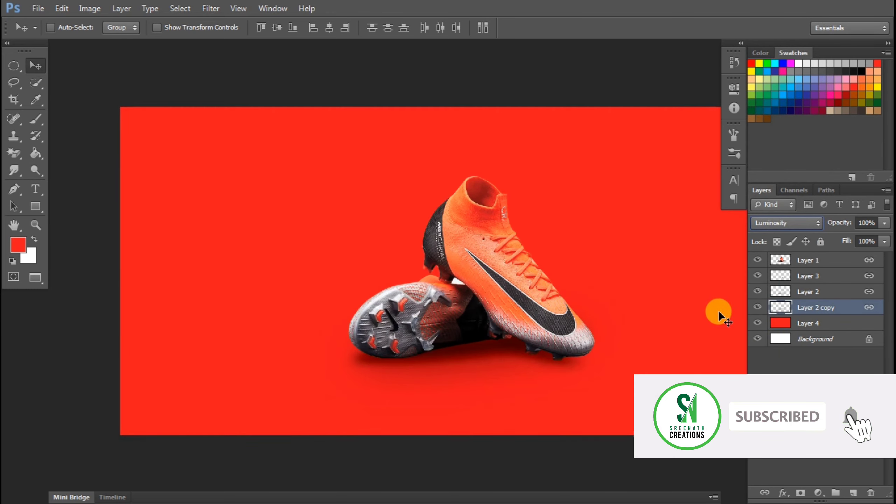
key(ctrl+minus)
key(ctrl+minus)
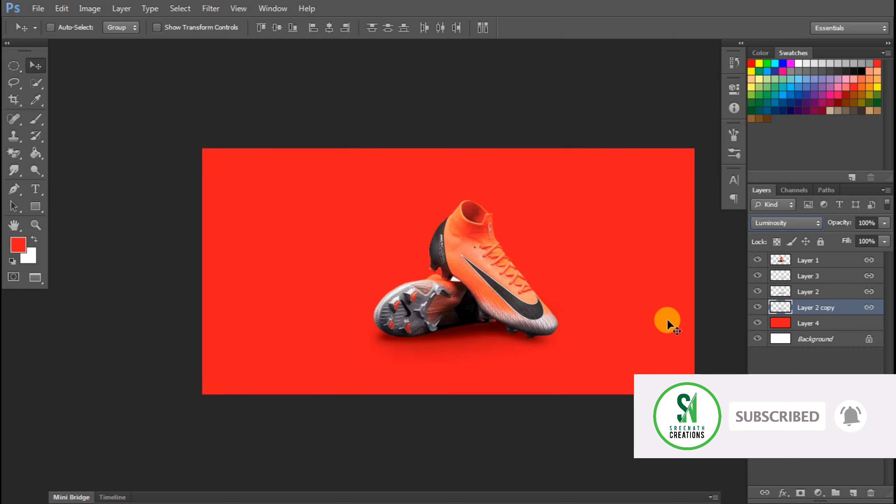
key(ctrl+plus)
ctrl+click(522, 283)
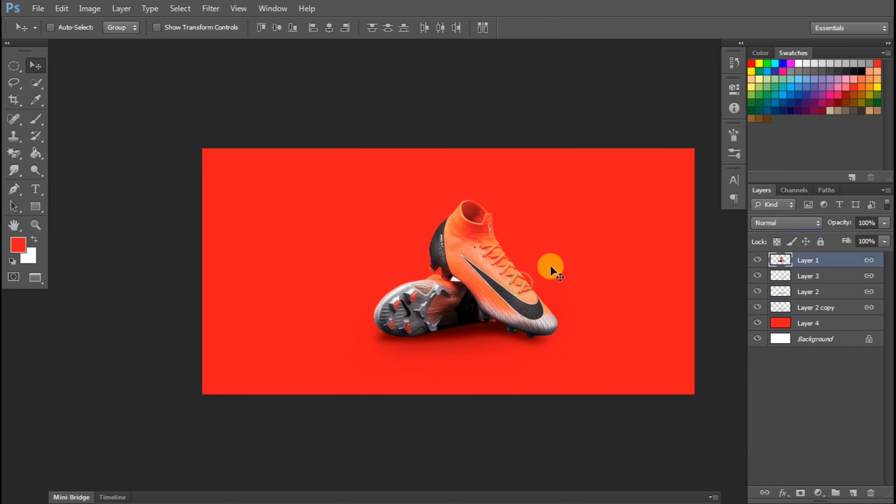
Step: Duplicate Layer 4 and transform the copy into a shallow counterclockwise-tilted band, squashed to about 76% height and widened past the canvas sides
click(817, 323)
key(ctrl+j)
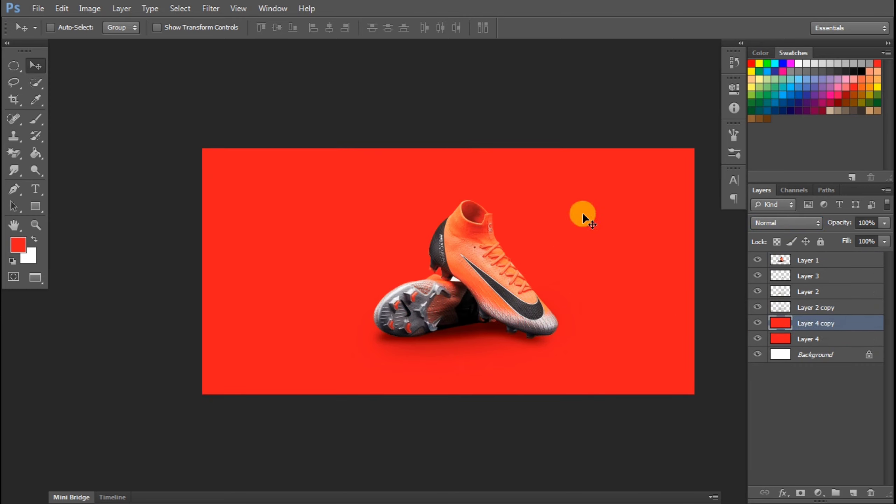
key(ctrl+t)
drag(554, 146, 554, 178)
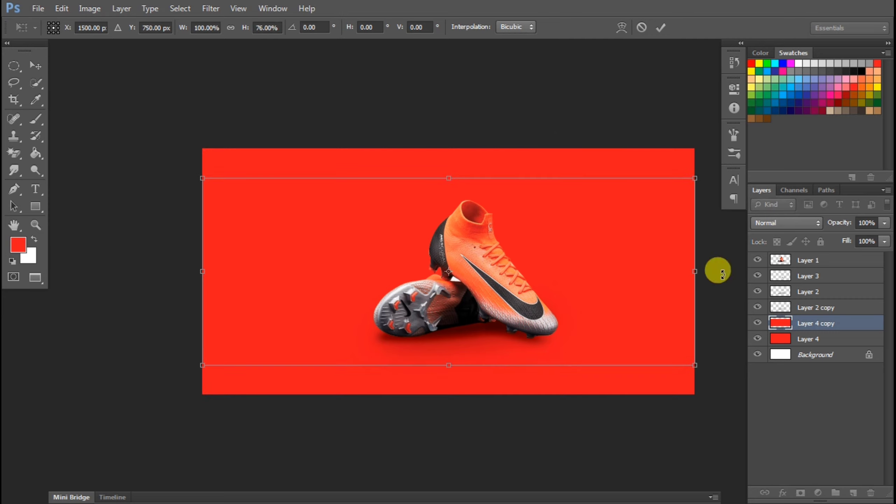
drag(696, 274, 713, 242)
drag(696, 145, 741, 138)
key(Return)
Step: Center the tilted Layer 4 copy vertically and horizontally on the whole canvas and clear the selection
key(ctrl+a)
click(277, 28)
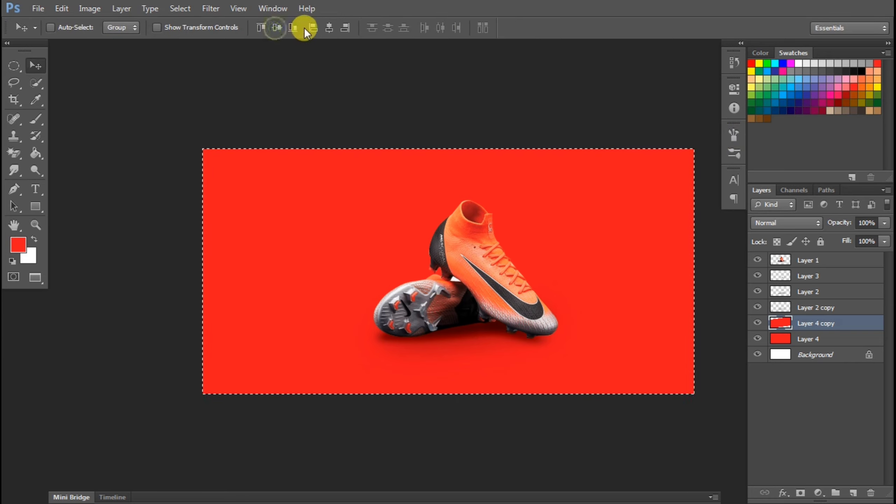
click(329, 28)
key(ctrl+d)
right_click(633, 264)
click(666, 269)
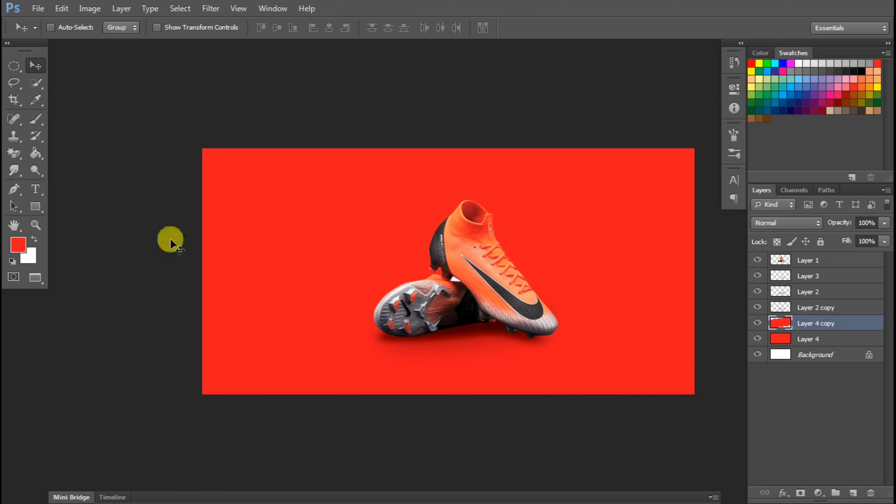
Step: Add a linear Gradient Overlay to the Layer 4 copy with an angle of 20°
click(783, 493)
click(831, 437)
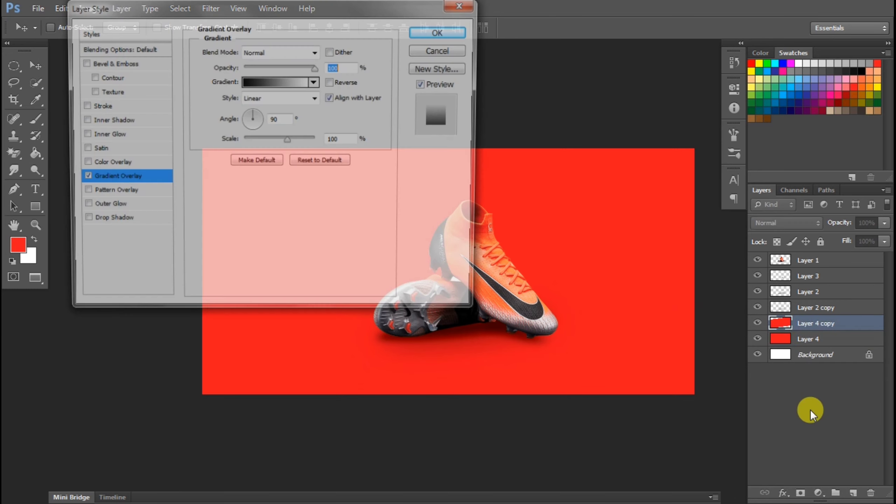
click(261, 116)
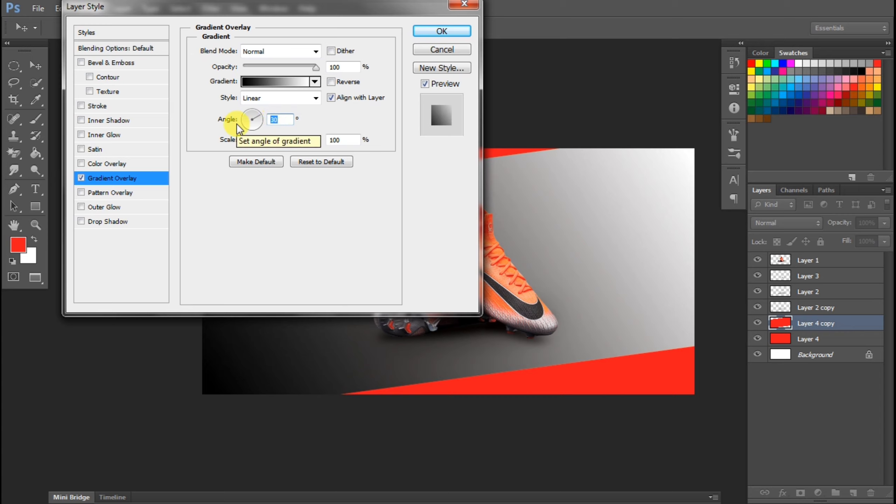
text(35)
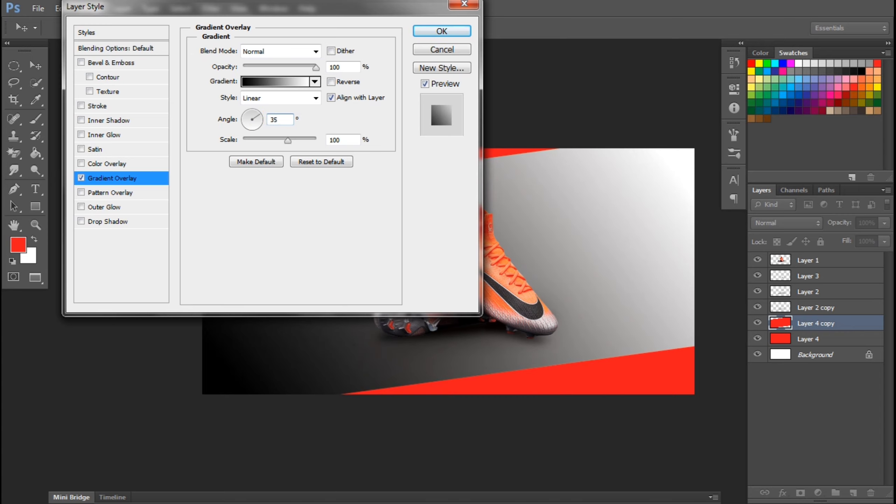
key(BackSpace)
text(2)
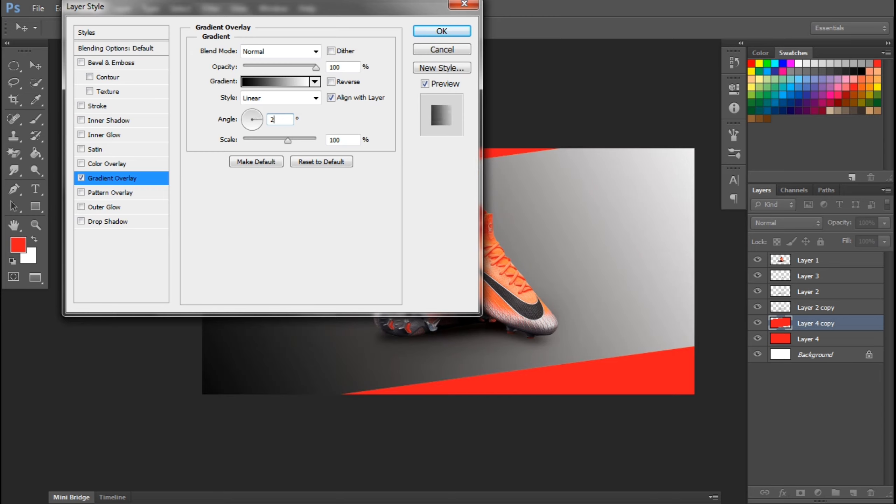
text(50)
key(Return)
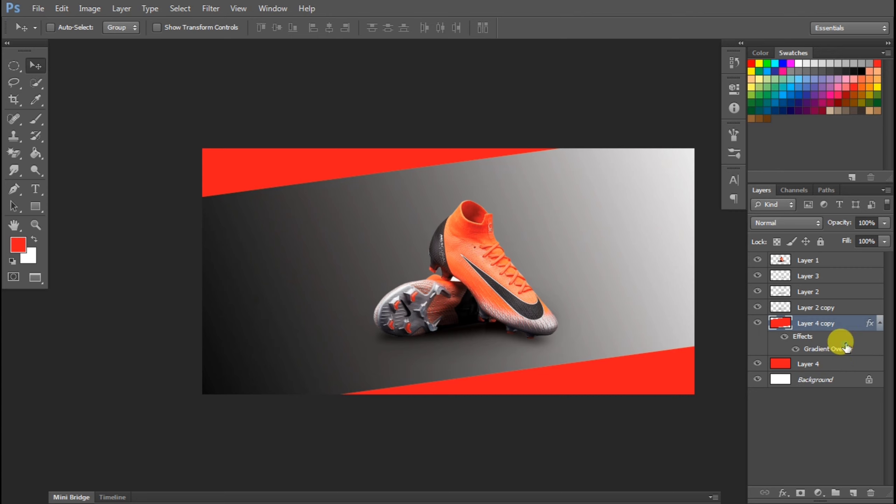
Step: Set the starting color stop of the band's gradient overlay to dark red 980006
double_click(830, 348)
click(251, 83)
click(320, 284)
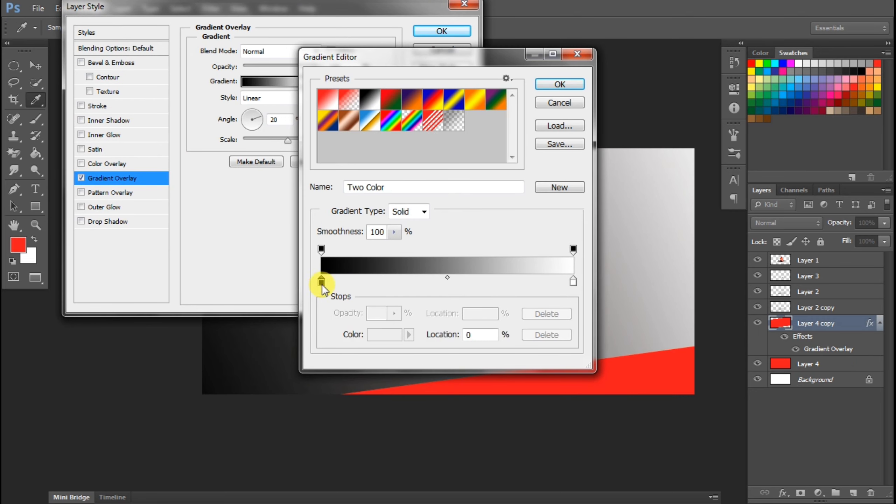
click(385, 334)
click(651, 366)
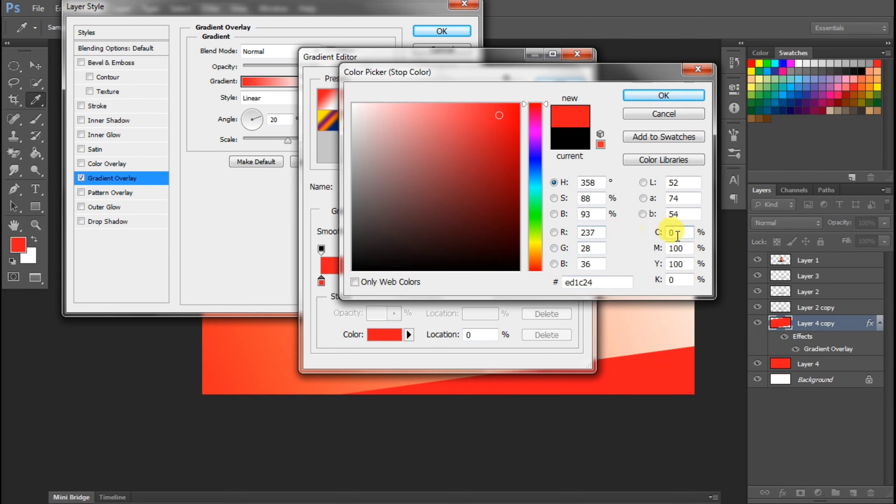
click(518, 147)
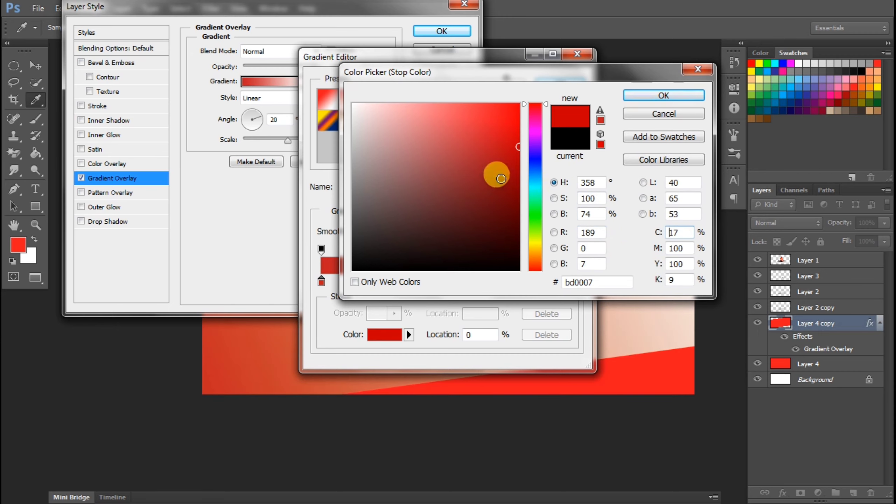
drag(501, 178, 546, 178)
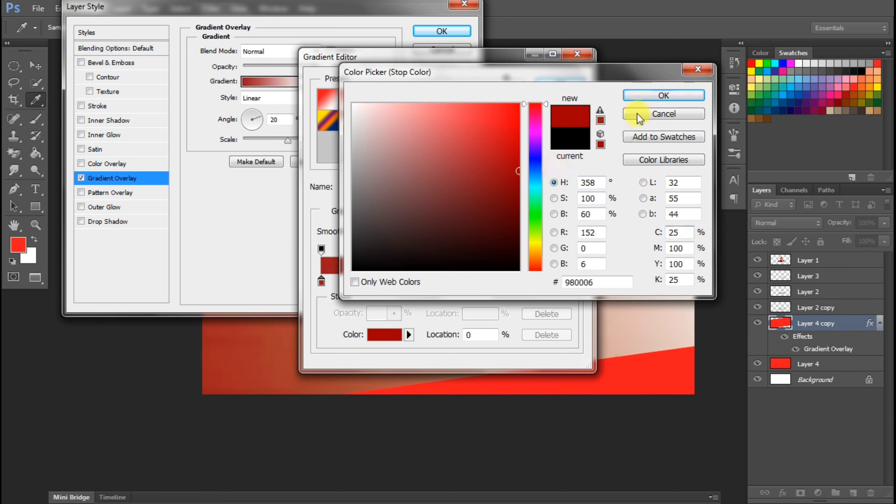
click(644, 95)
Step: Set the end color stop of the band's gradient overlay to black and apply the layer style
click(574, 281)
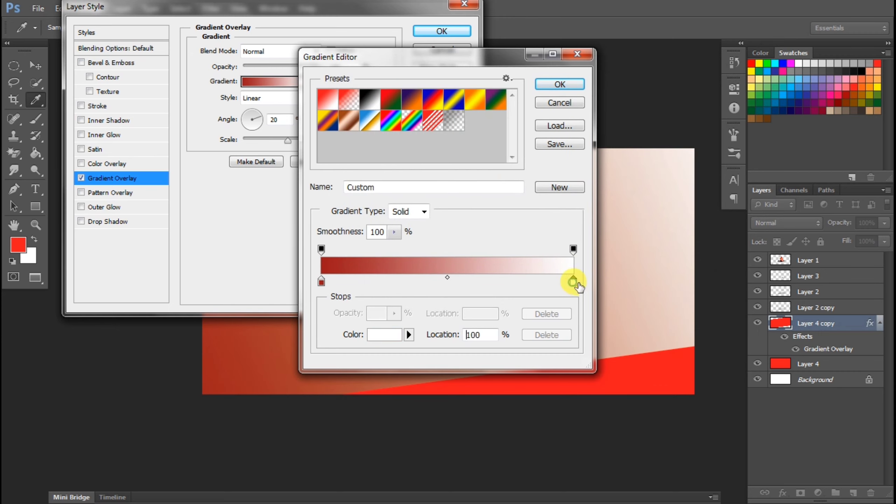
click(388, 338)
drag(460, 220, 247, 323)
click(701, 96)
click(555, 84)
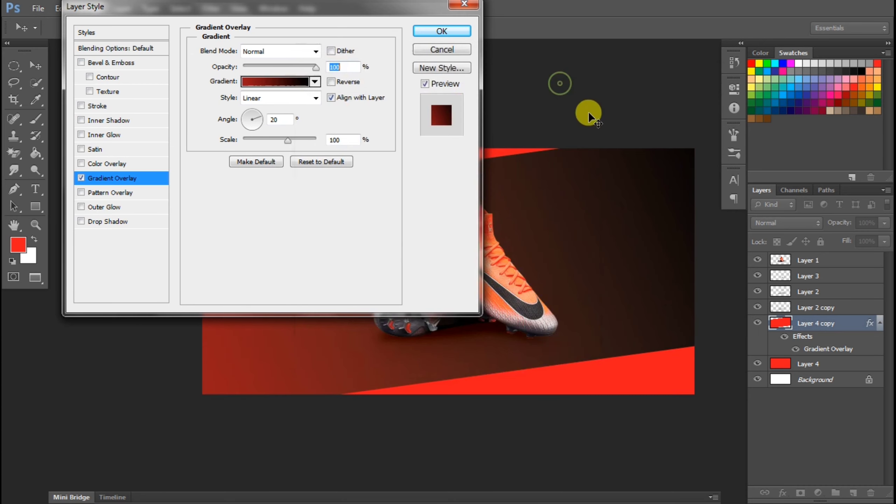
click(442, 31)
Step: Move the linked boots and shadows slightly left and up on the gradient band
scroll(631, 232, up, 1)
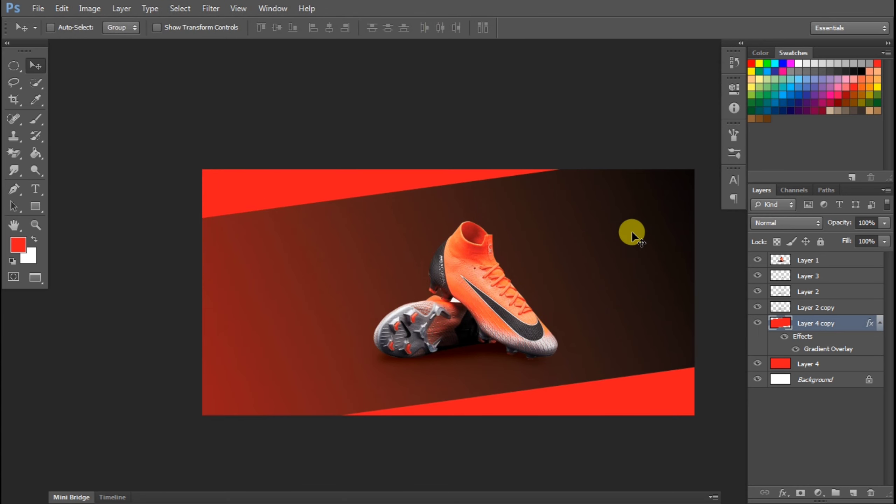
scroll(631, 231, up, 5)
scroll(632, 232, down, 3)
key(ctrl+minus)
key(ctrl+minus)
key(ctrl+plus)
key(ctrl+plus)
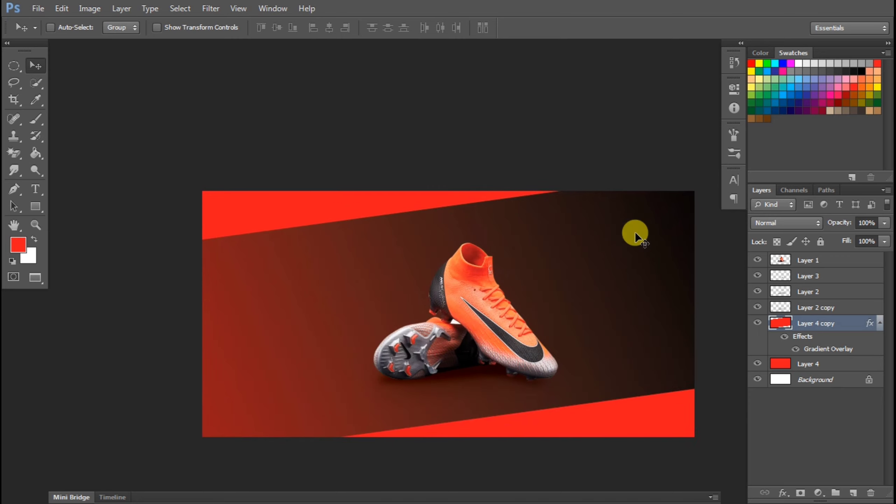
drag(482, 296, 464, 303)
key(ctrl+t)
key(Escape)
Step: Restore the design to a smaller floating document window inside the workspace
key(f)
key(f)
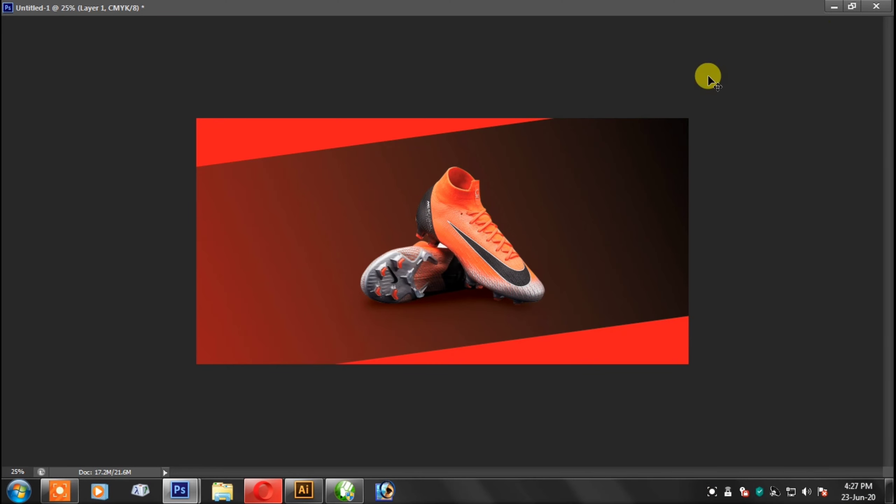
click(852, 7)
drag(490, 98, 517, 80)
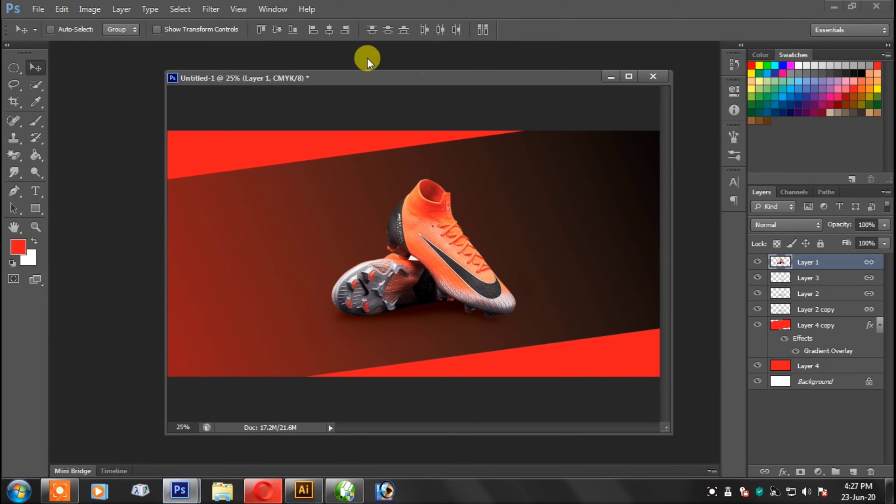
Step: Open the white-on-black CR7 logo image from the Works folder and float it in its own window
click(38, 10)
click(52, 36)
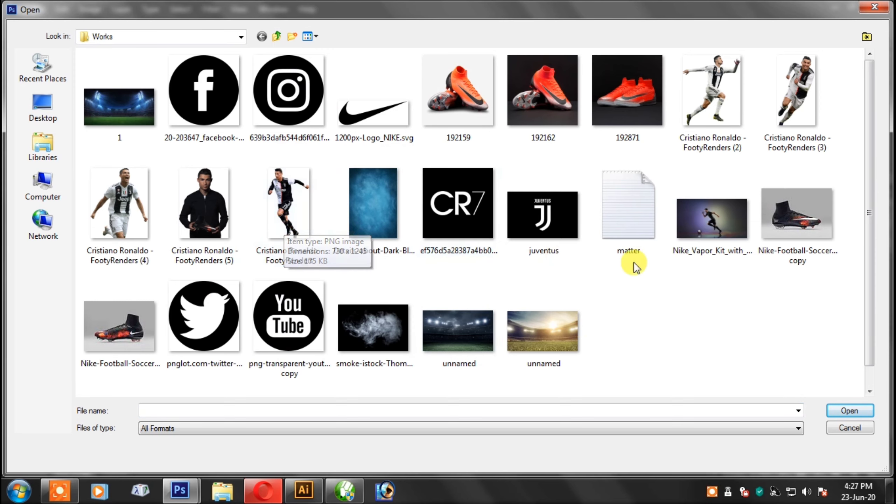
click(457, 209)
click(846, 410)
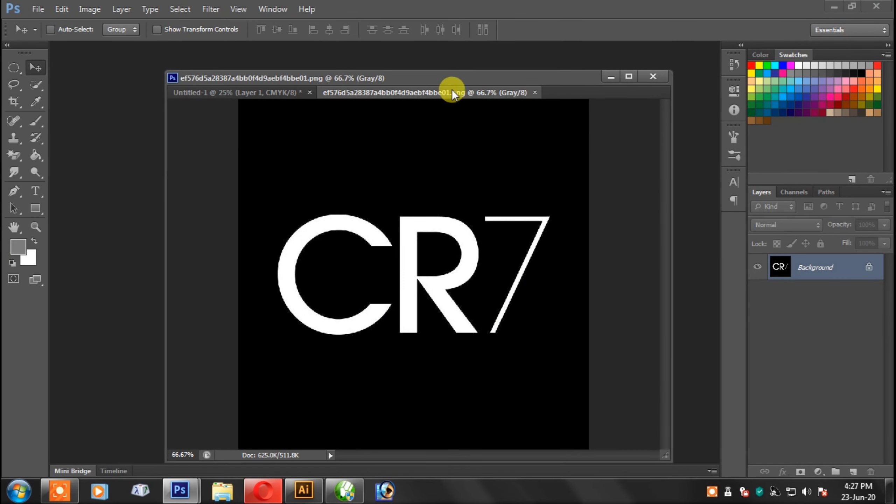
mouse_move(452, 92)
mouse_down()
mouse_move(516, 114)
mouse_move(512, 101)
mouse_up()
Step: Erase the black background around the CR7 lettering and inside the R with the Magic Eraser
key(e)
click(516, 156)
click(653, 262)
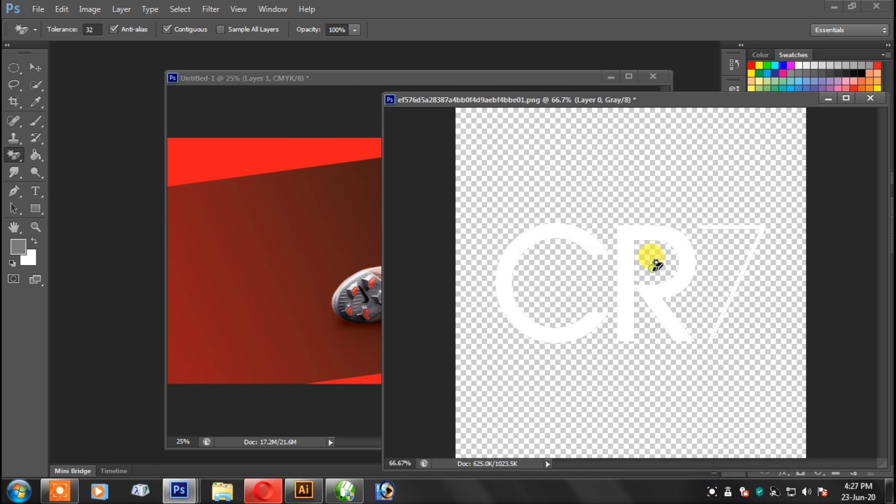
Step: Bring the cut-out CR7 logo into the boots design and close the logo file without saving
key(v)
drag(656, 264, 365, 240)
click(738, 224)
click(870, 98)
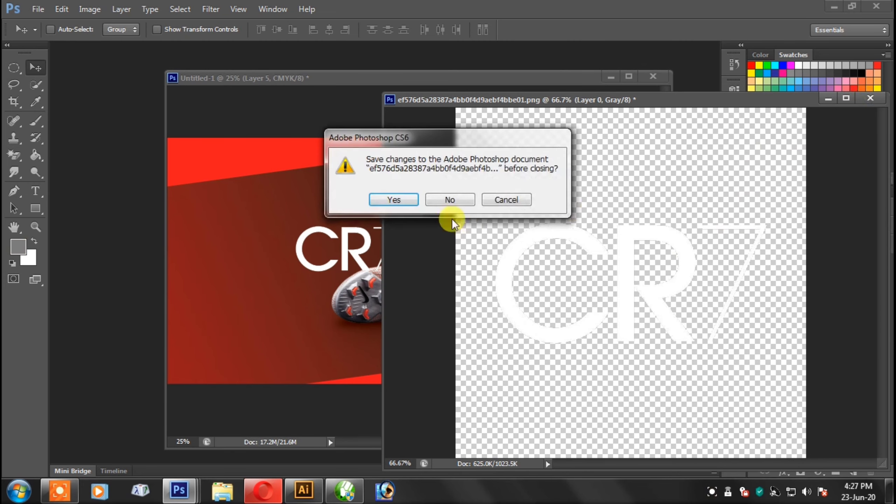
click(450, 199)
key(ctrl+minus)
key(ctrl+t)
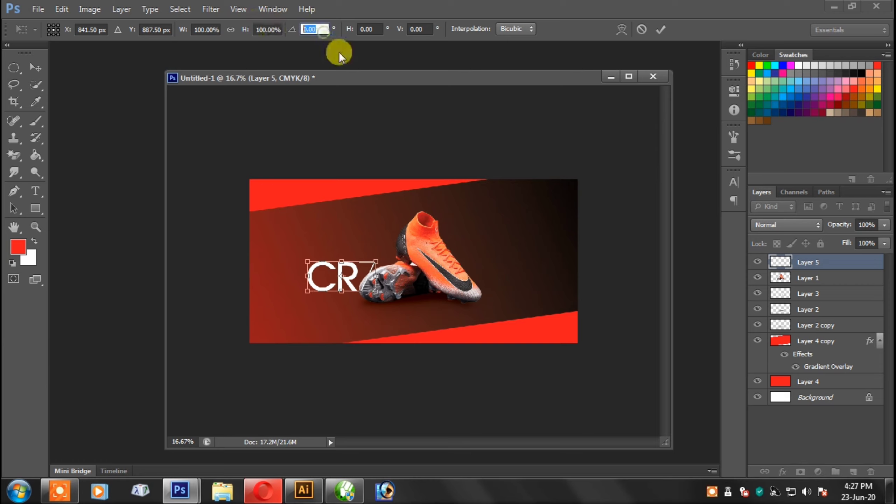
text(20)
key(Return)
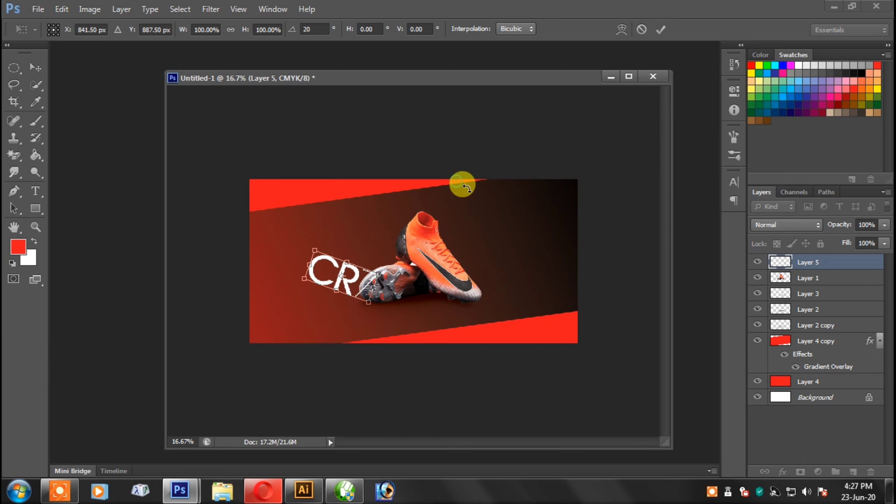
key(Escape)
Step: Rotate the CR7 logo layer by -10° to follow the slope of the band
right_click(342, 265)
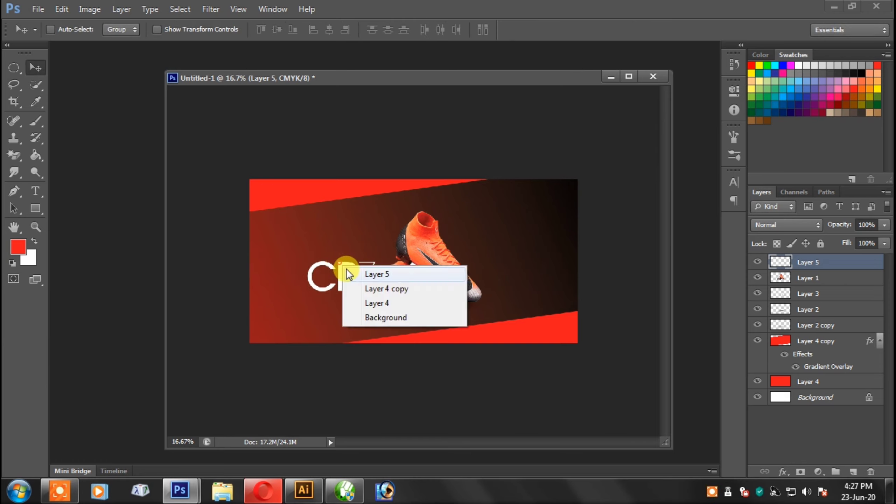
click(364, 275)
key(ctrl+t)
text(-2)
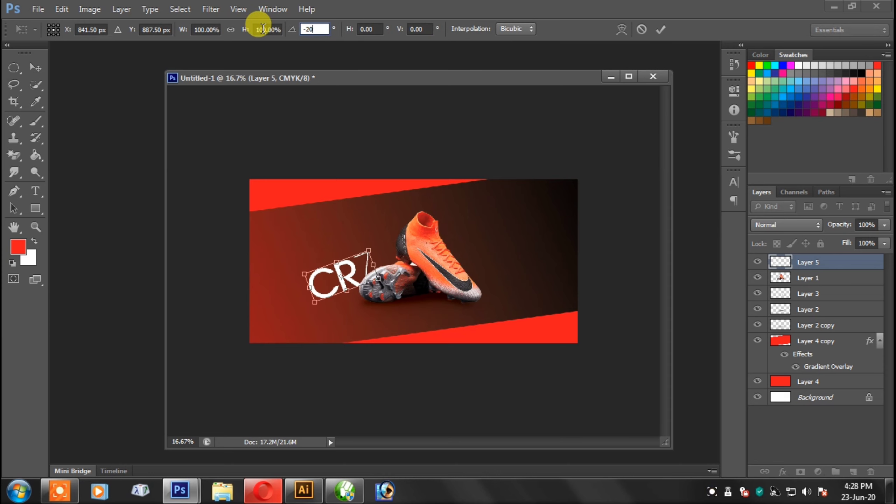
key(BackSpace)
text(10)
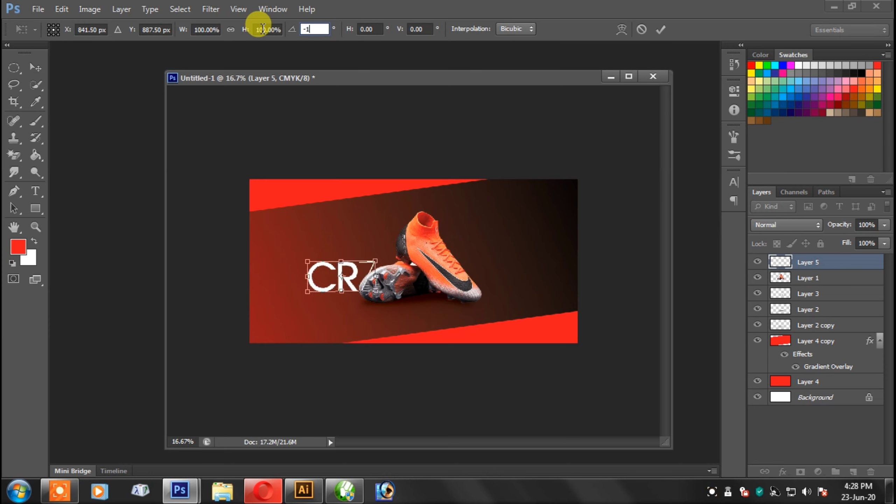
key(Return)
key(Return)
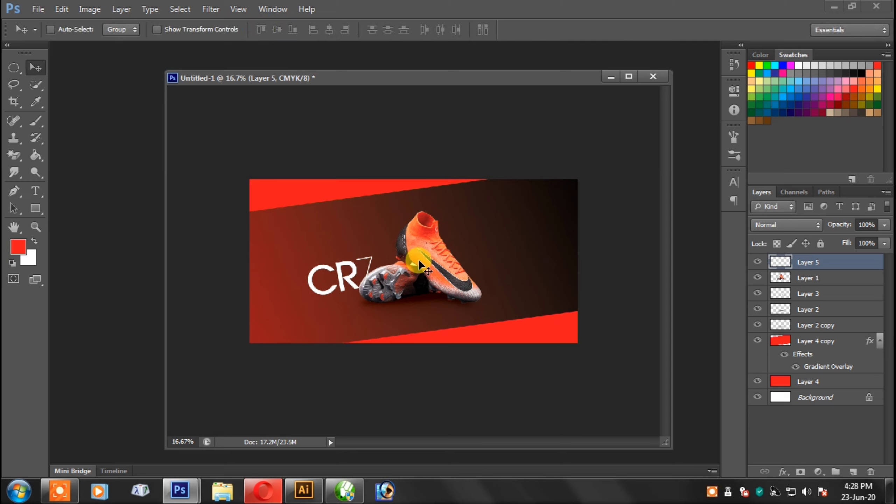
Step: Enlarge the CR7 logo to nearly fill the band's height and position it from the canvas's left edge across the boots
key(ctrl+t)
drag(373, 256, 460, 245)
mouse_move(367, 279)
mouse_down()
mouse_move(361, 268)
mouse_move(370, 268)
mouse_up()
mouse_move(486, 240)
mouse_down()
mouse_move(500, 230)
mouse_move(493, 245)
mouse_up()
key(Return)
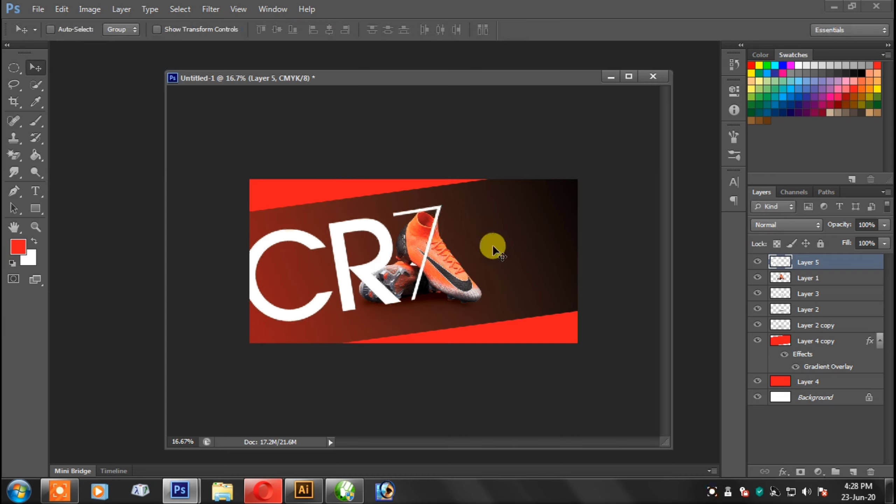
Step: Move the CR7 logo layer down the stack to sit just above the Layer 4 copy, behind the boots and shadows
key(ctrl+bracketleft)
key(ctrl+bracketleft)
key(ctrl+bracketleft)
key(ctrl+bracketleft)
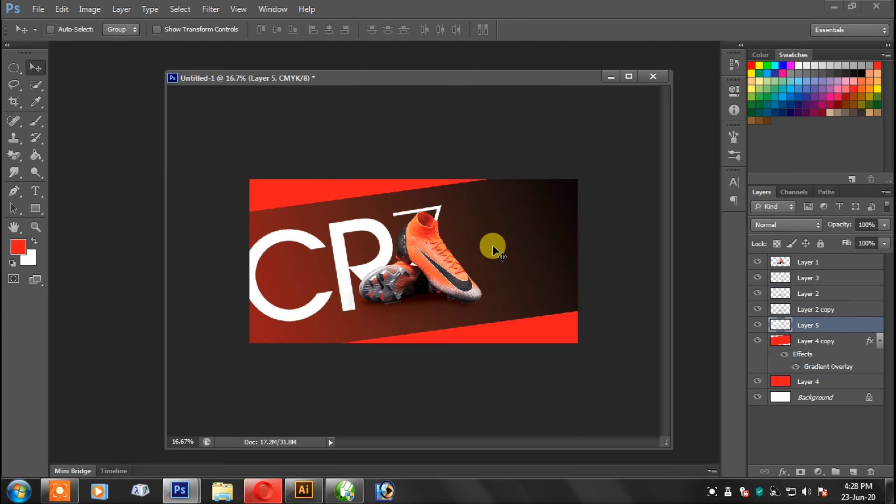
Step: Set the CR7 logo layer's blending mode to Soft Light and its opacity to 80%
key(shift+minus)
key(shift+minus)
key(shift+minus)
key(shift+minus)
key(shift+minus)
key(shift+minus)
key(shift+minus)
key(shift+minus)
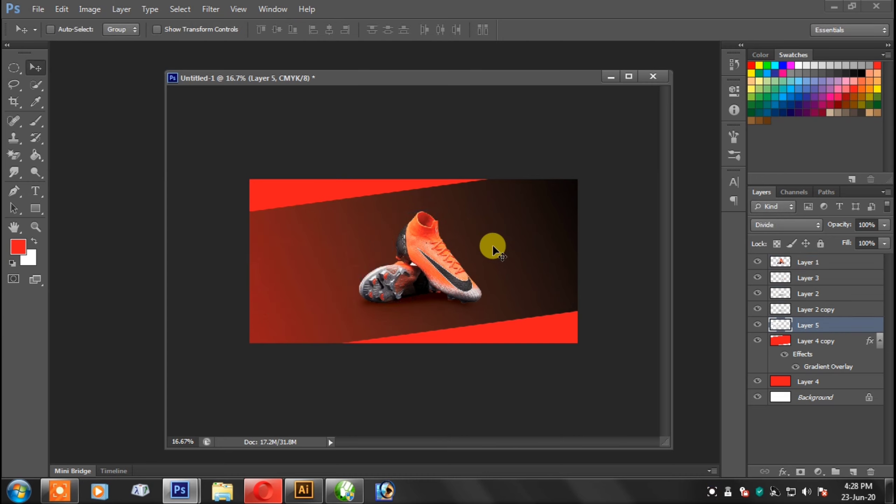
key(shift+minus)
key(shift+minus)
key(shift+minus)
key(shift+minus)
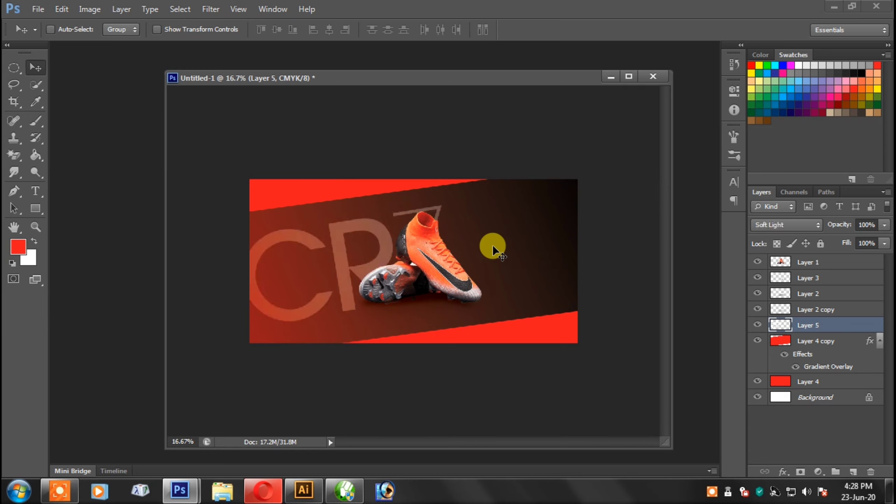
key(shift+plus)
key(0)
key(0)
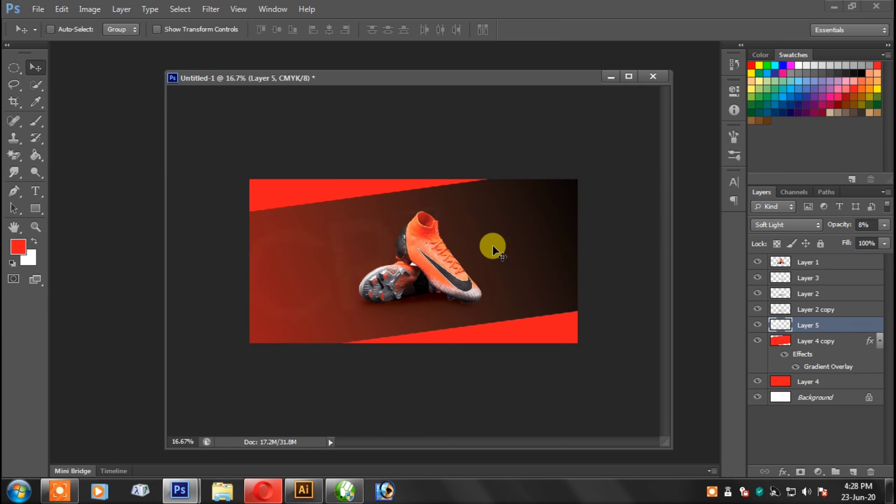
key(8)
Step: Shift the CR7 logo slightly down and enlarge it a little behind the boots
drag(464, 234, 465, 246)
key(ctrl+t)
drag(433, 218, 451, 211)
key(Return)
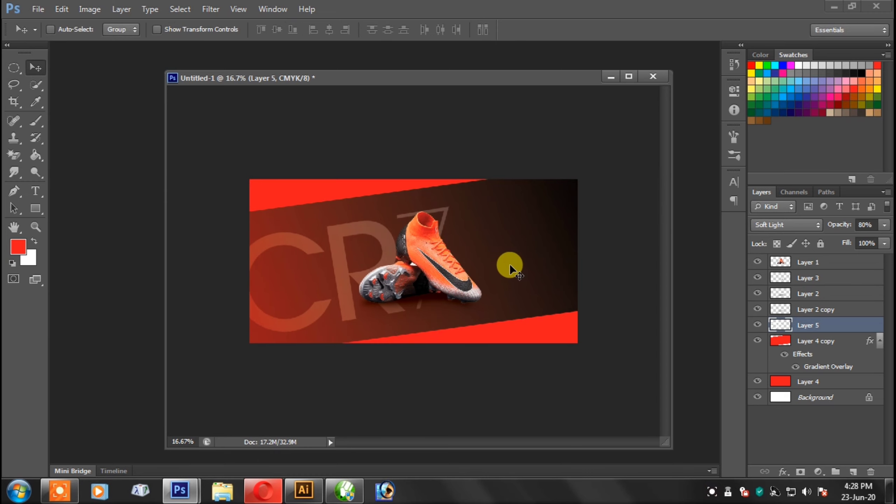
click(38, 9)
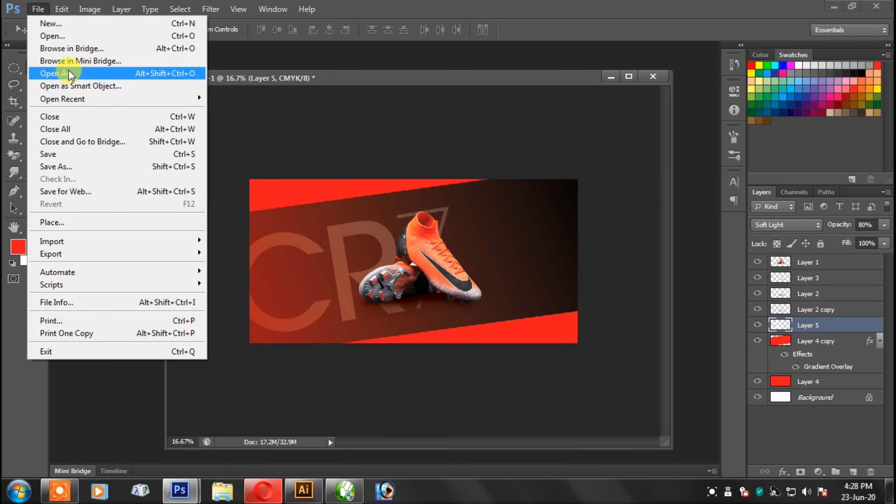
click(66, 38)
click(699, 298)
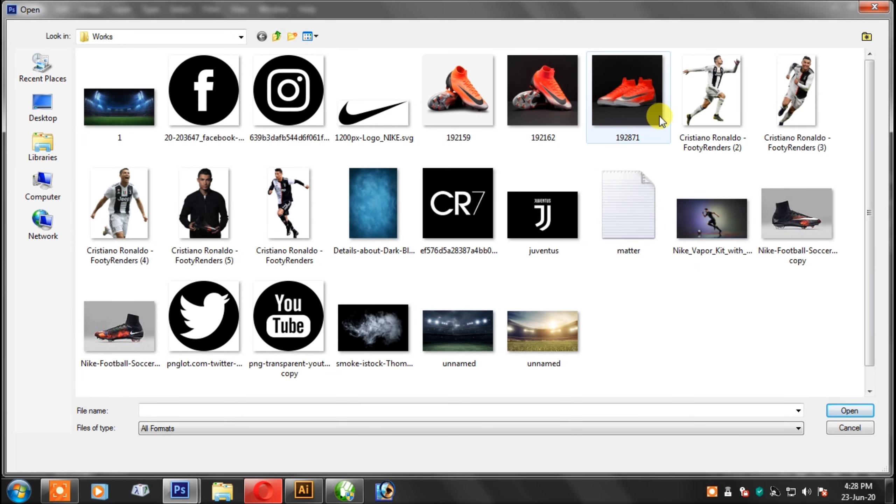
click(374, 102)
click(735, 341)
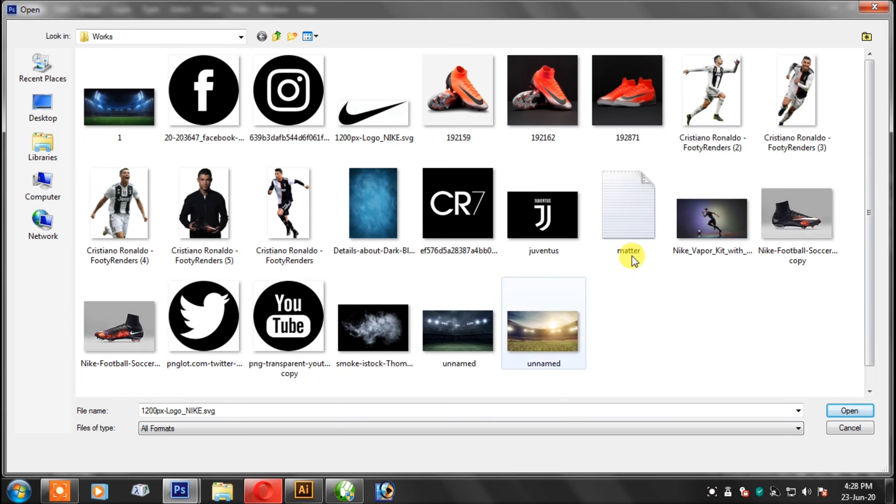
click(634, 256)
click(875, 7)
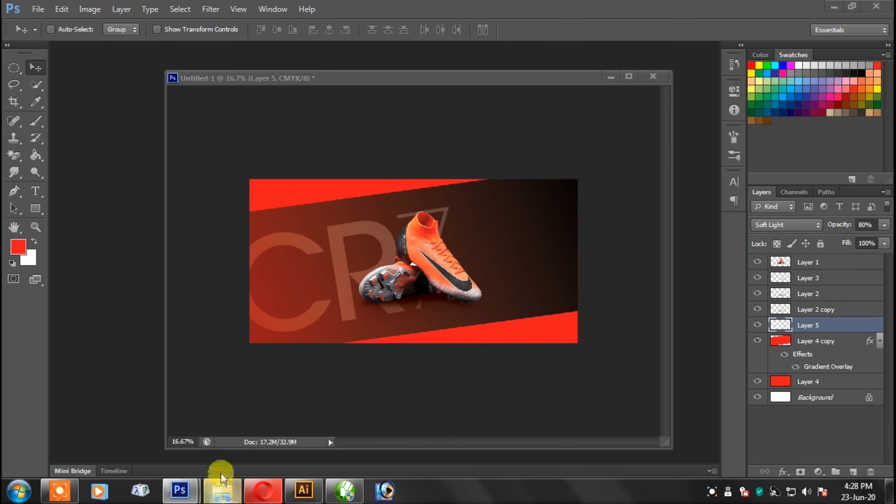
Step: Switch to Windows Explorer and open the matter text file from the Works folder on the Desktop
click(220, 473)
click(155, 138)
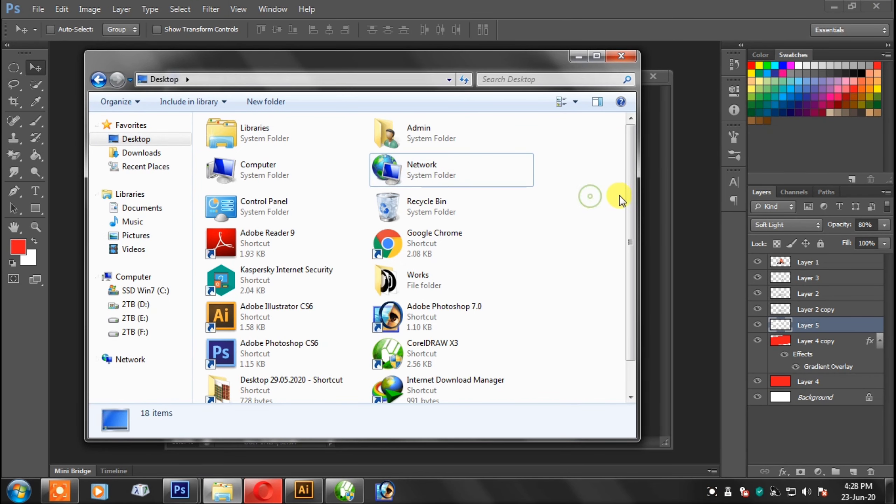
scroll(632, 268, down, 2)
double_click(426, 240)
double_click(377, 283)
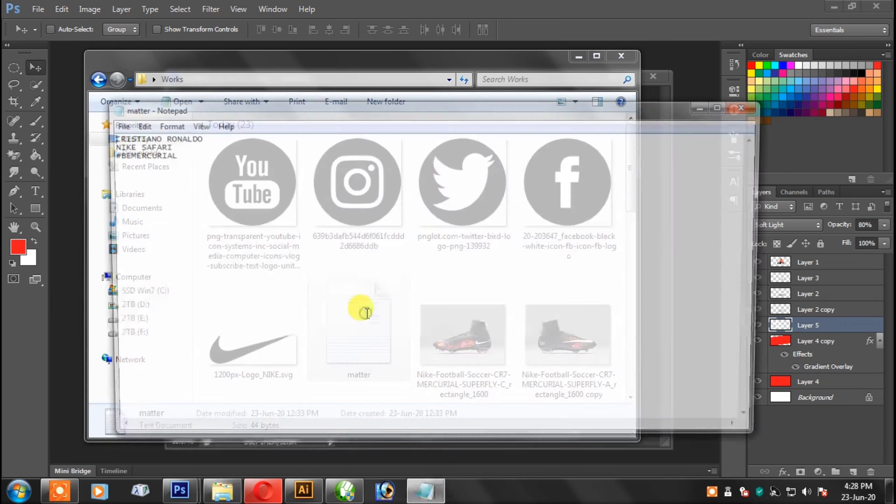
Step: Copy the lines CRISTIANO RONALDO and NIKE SAFARI from the matter file, and minimise the folder and Notepad windows
drag(197, 137, 163, 145)
right_click(157, 145)
click(192, 186)
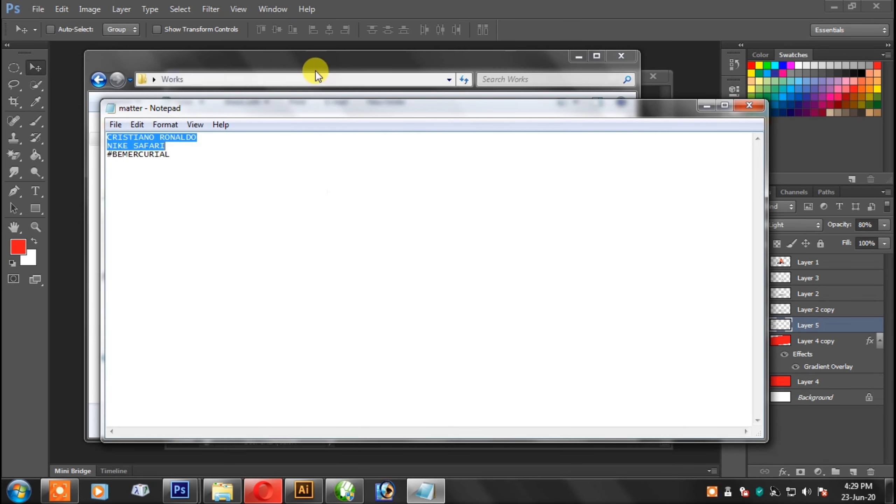
click(315, 65)
click(577, 55)
click(719, 109)
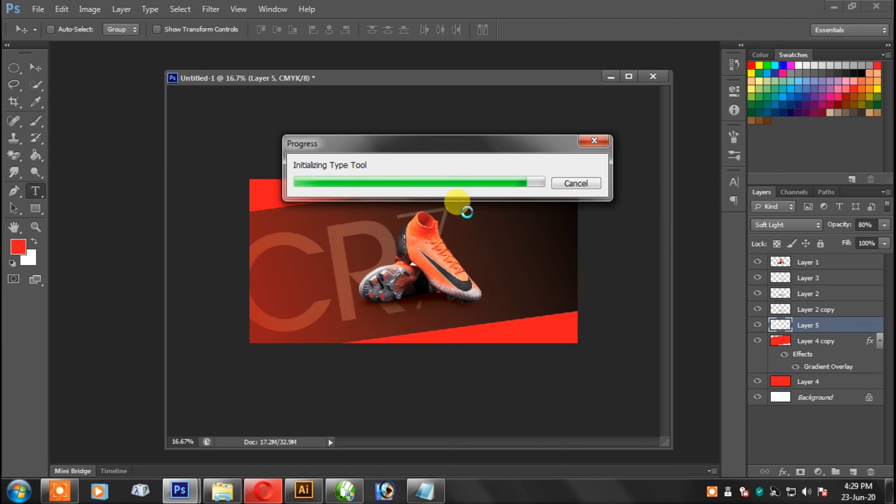
Step: Paste the copied lines as a new text layer beside the boots' upper part and colour the text white
click(462, 221)
key(ctrl+v)
key(ctrl+a)
click(423, 29)
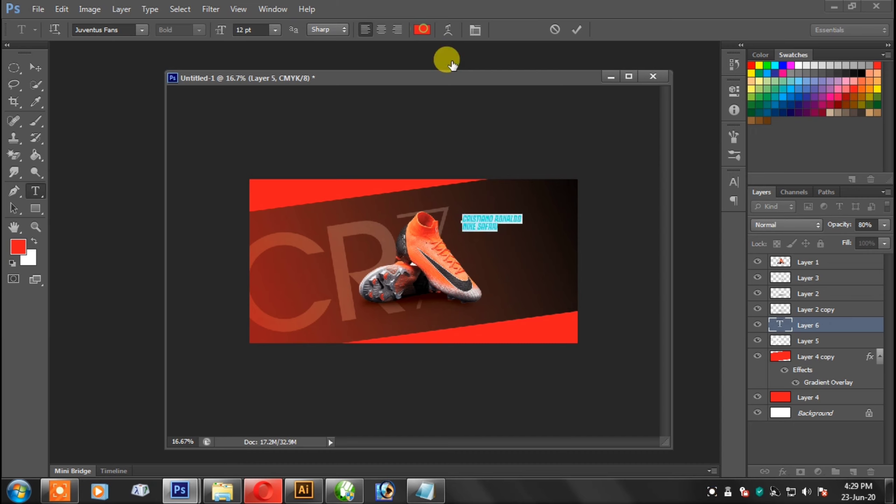
click(350, 95)
click(680, 91)
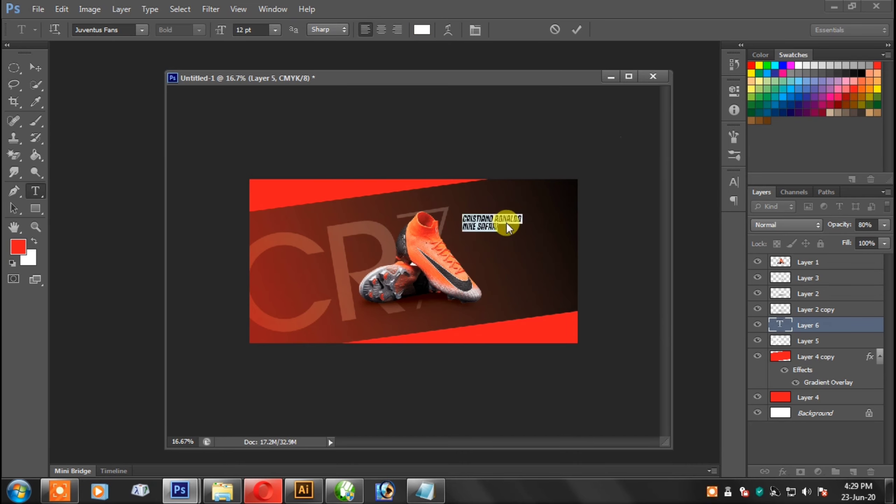
Step: Turn off faux italic for all of the CRISTIANO RONALDO NIKE SAFARI text
click(507, 222)
key(ctrl+a)
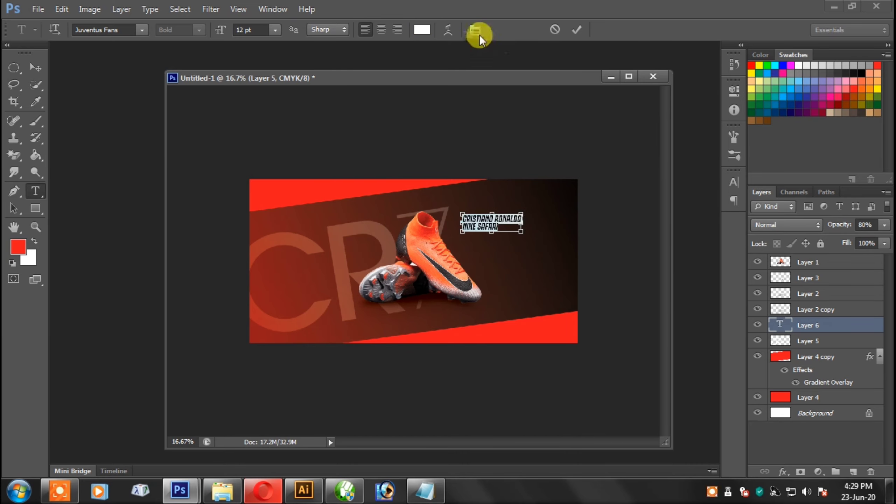
click(476, 29)
click(611, 273)
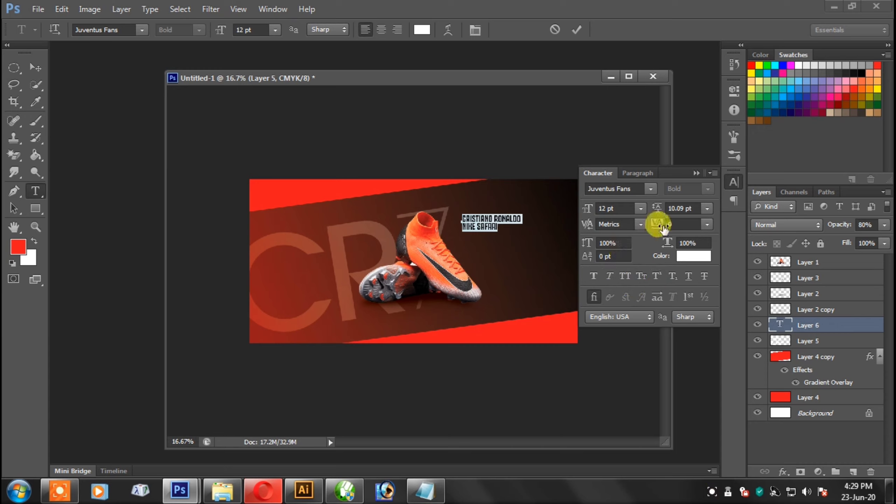
click(695, 173)
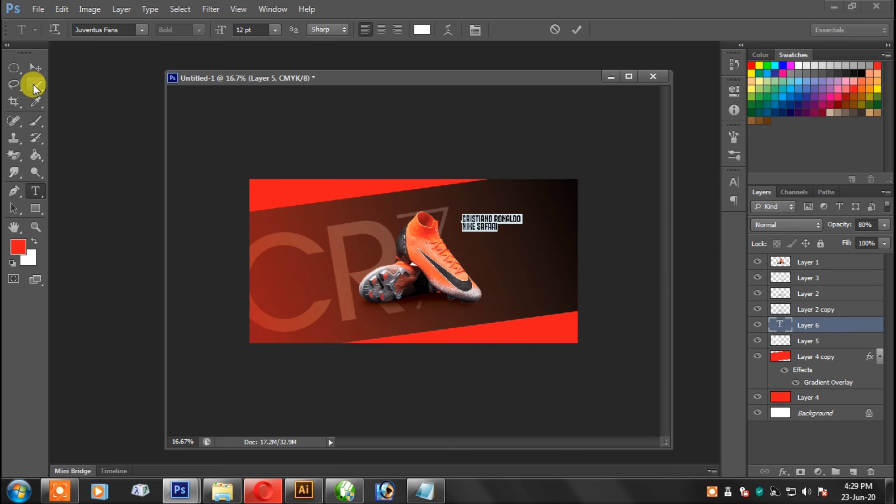
Step: Break the first text line after CRISTIANO so that RONALDO starts its own line
click(492, 218)
key(BackSpace)
key(Return)
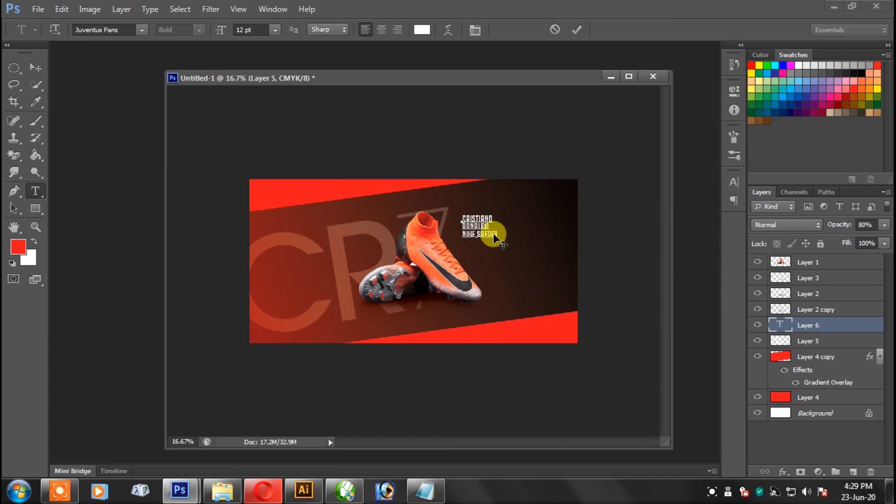
Step: Enlarge the three-line text to fill most of the dark band beside the boots and shift it slightly right and down
key(ctrl+plus)
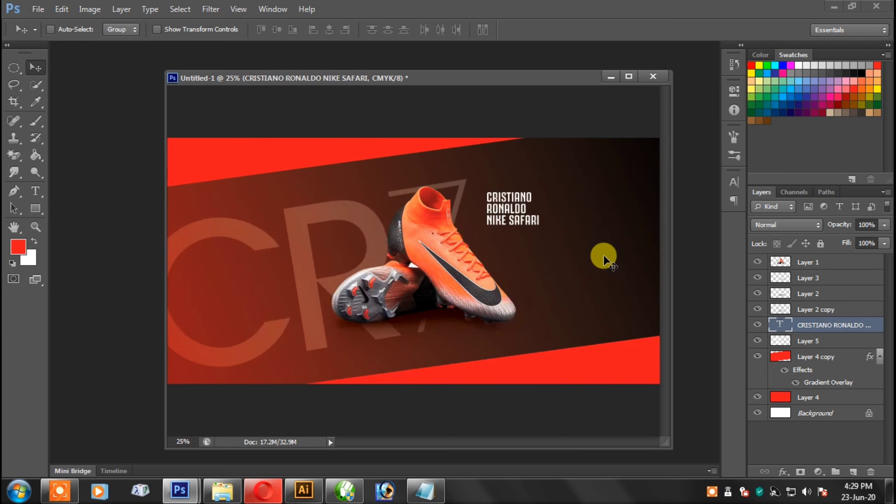
click(633, 73)
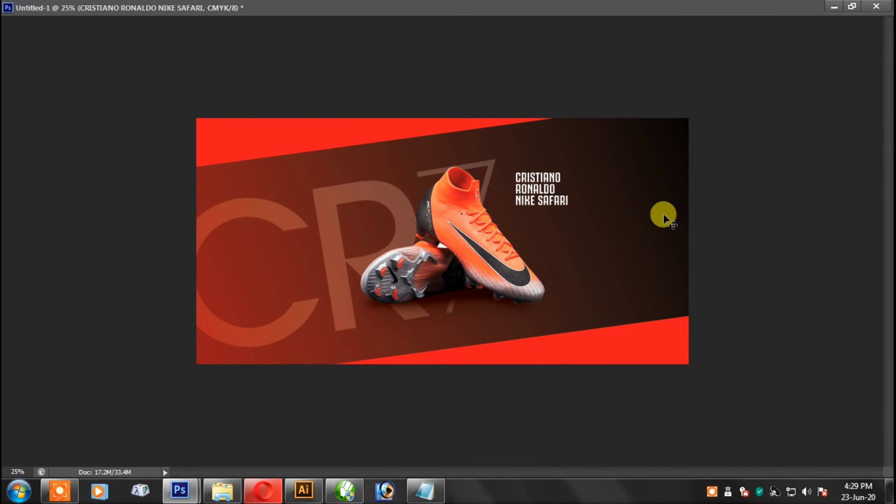
key(ctrl+t)
drag(570, 206, 642, 271)
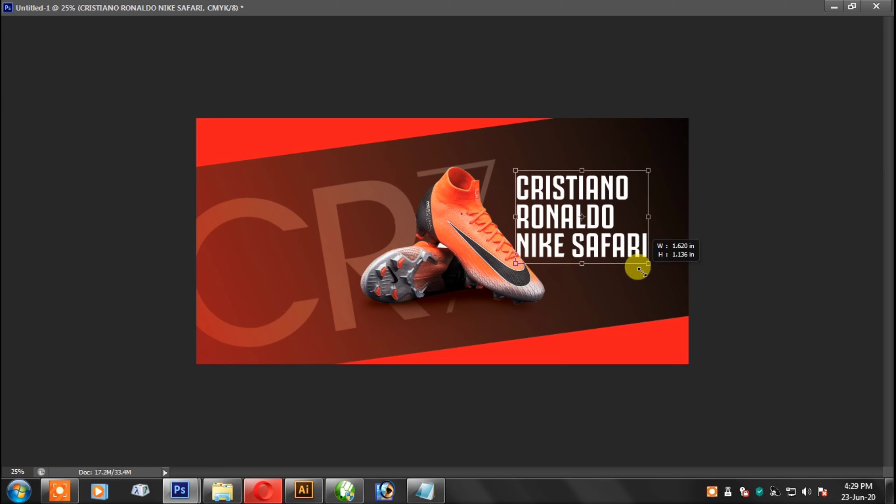
key(Return)
key(ctrl+t)
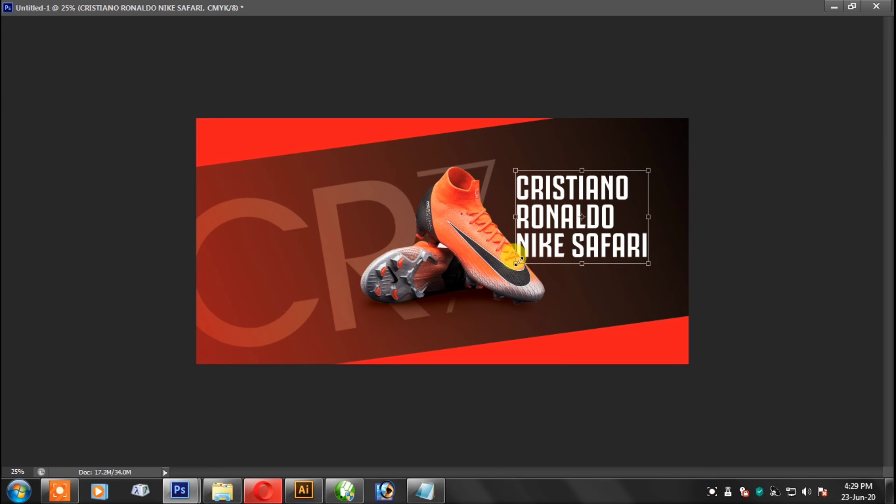
drag(516, 263, 513, 262)
key(Return)
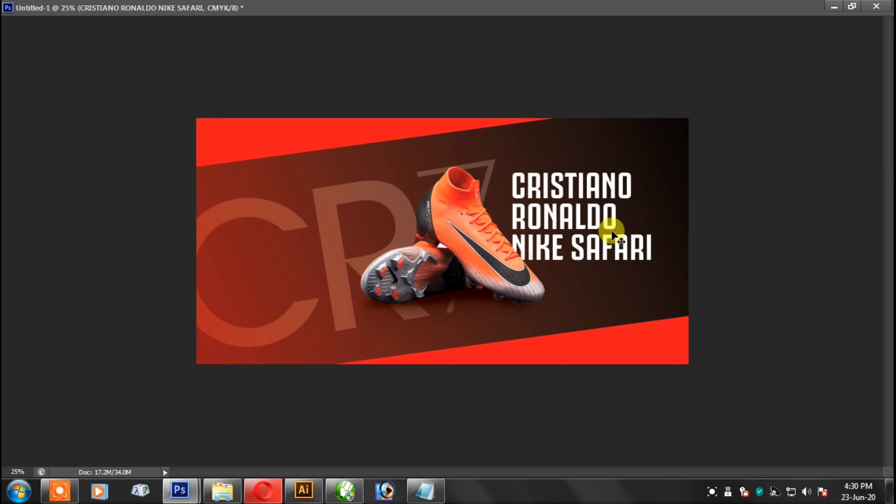
key(ctrl+t)
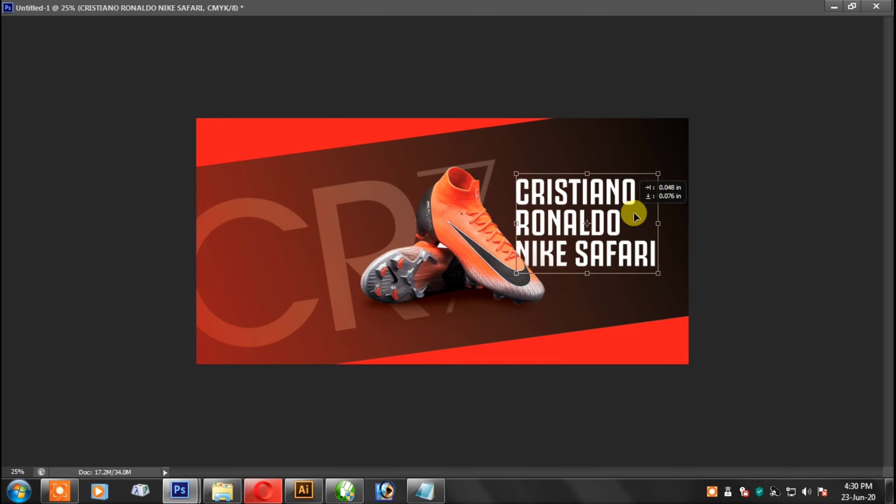
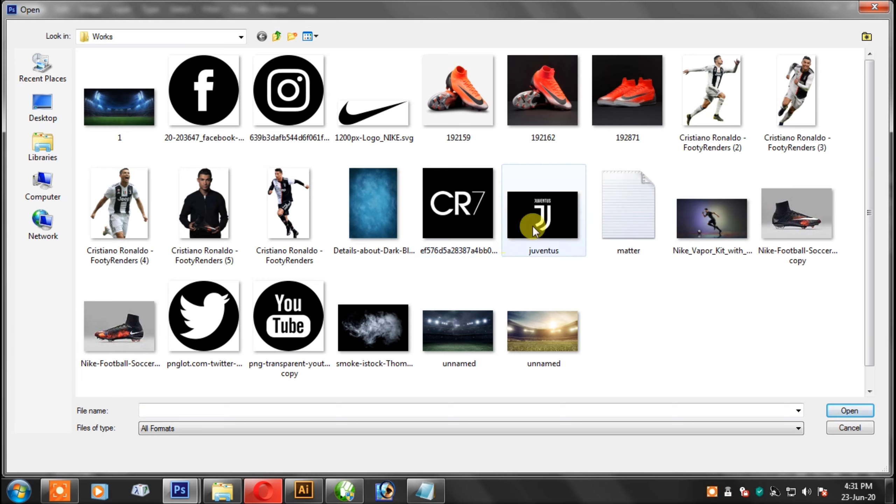
Step: Open the Juventus, YouTube, Twitter, Facebook, Instagram and Nike logo images together from the Works folder
click(518, 252)
ctrl+click(284, 312)
ctrl+click(211, 302)
ctrl+click(214, 127)
ctrl+click(288, 106)
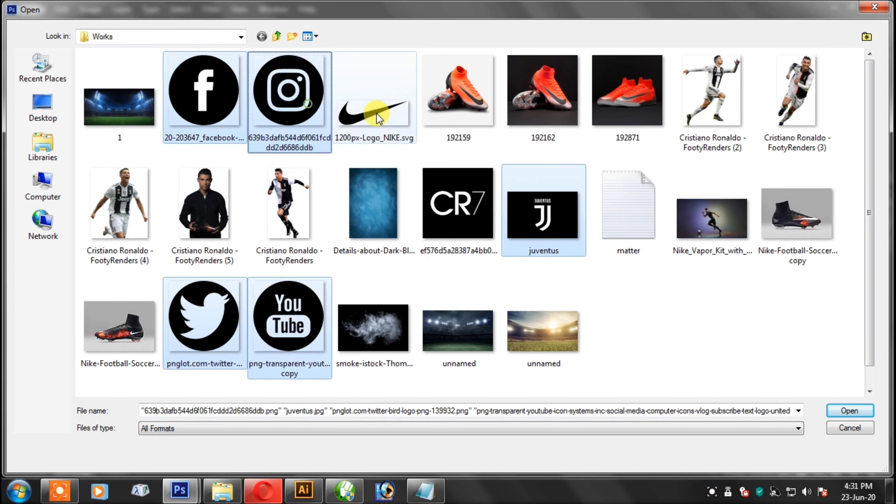
ctrl+click(384, 115)
click(849, 412)
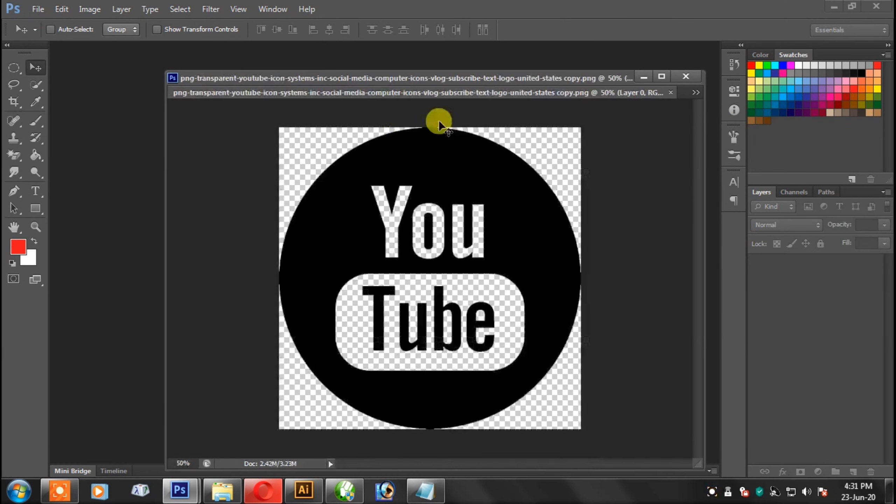
Step: Float the YouTube, Twitter and Juventus images in separate windows and minimise the Juventus one
drag(559, 92, 562, 127)
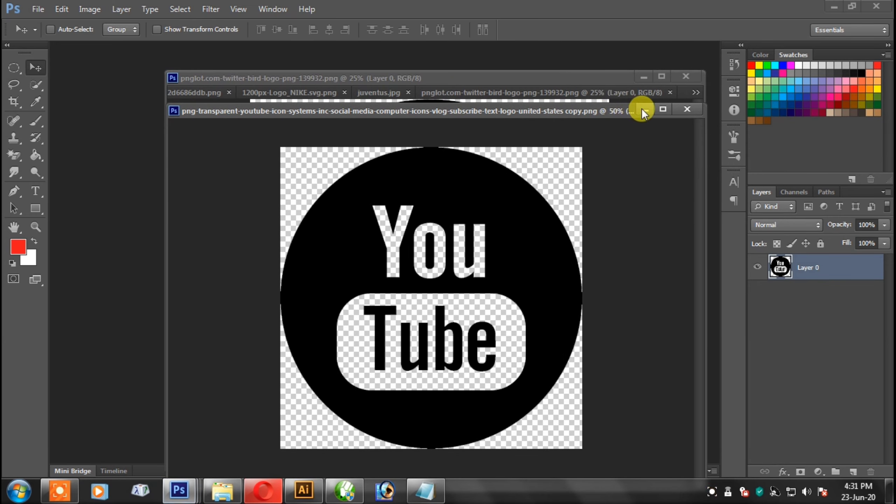
drag(641, 108, 390, 106)
drag(580, 93, 120, 106)
drag(626, 94, 142, 114)
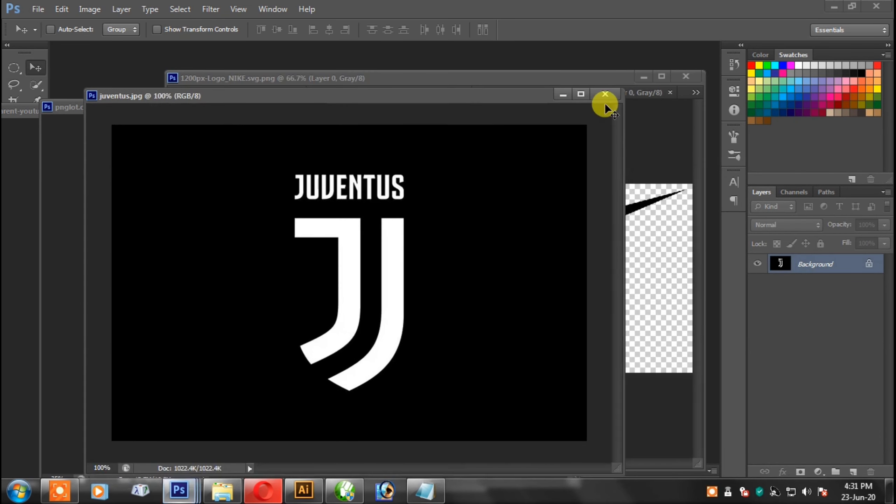
click(568, 93)
Step: Separate the Nike logo image into its own window, undoing its stray copy in the Instagram image, and minimise it
drag(576, 93, 574, 136)
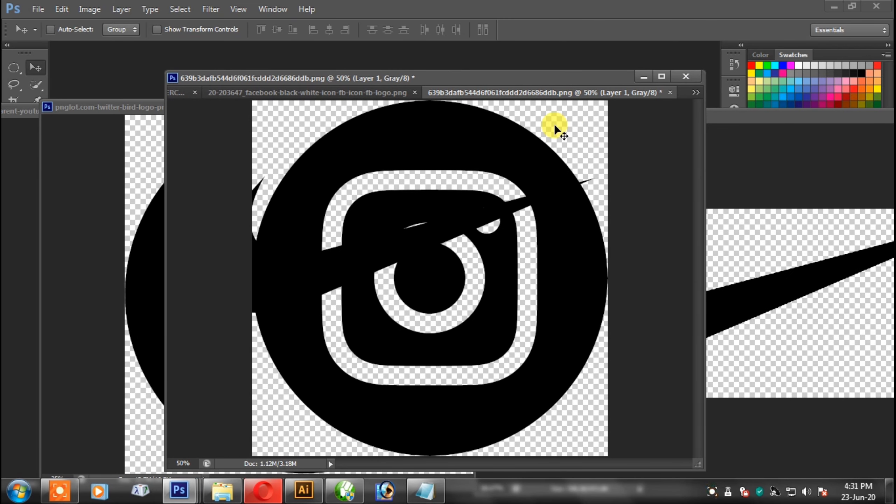
key(ctrl+z)
drag(739, 116, 503, 119)
drag(664, 120, 514, 126)
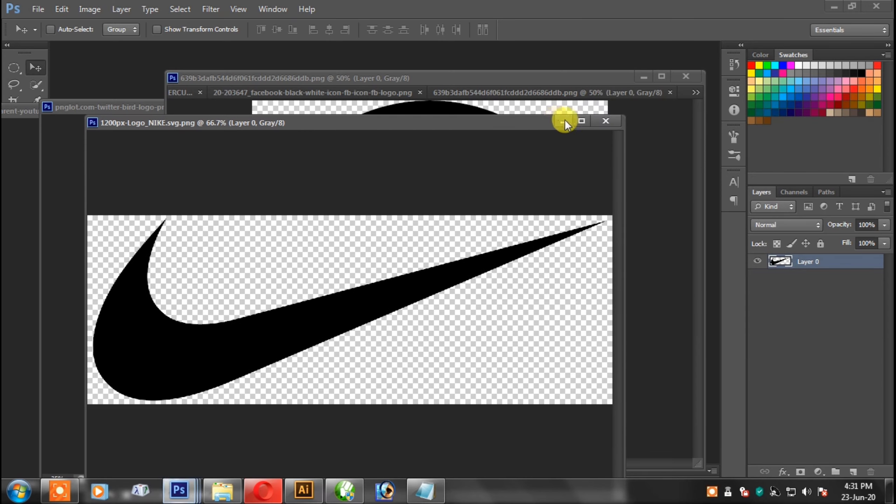
click(566, 121)
Step: Float the Instagram and Facebook icon images in their own windows, apart from the boots design
drag(645, 92, 649, 117)
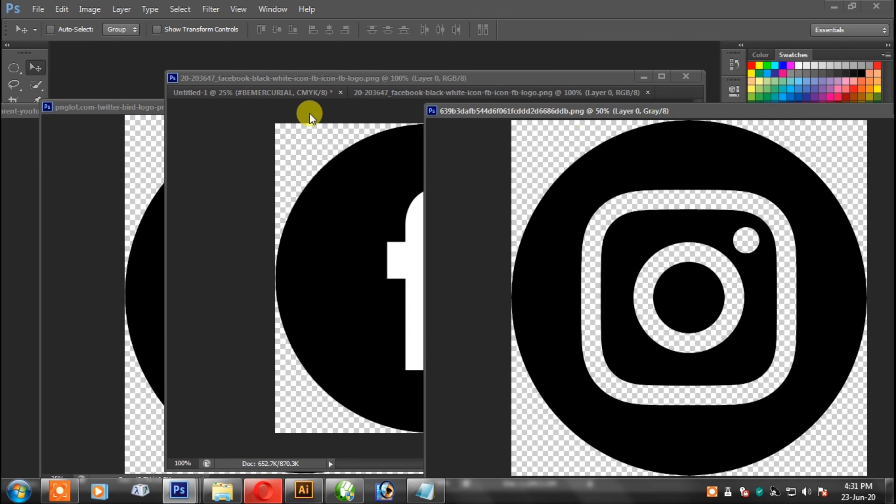
drag(310, 113, 270, 110)
drag(596, 94, 443, 116)
Step: Select the white f of the Facebook icon with the Magic Wand and delete it
click(568, 206)
key(w)
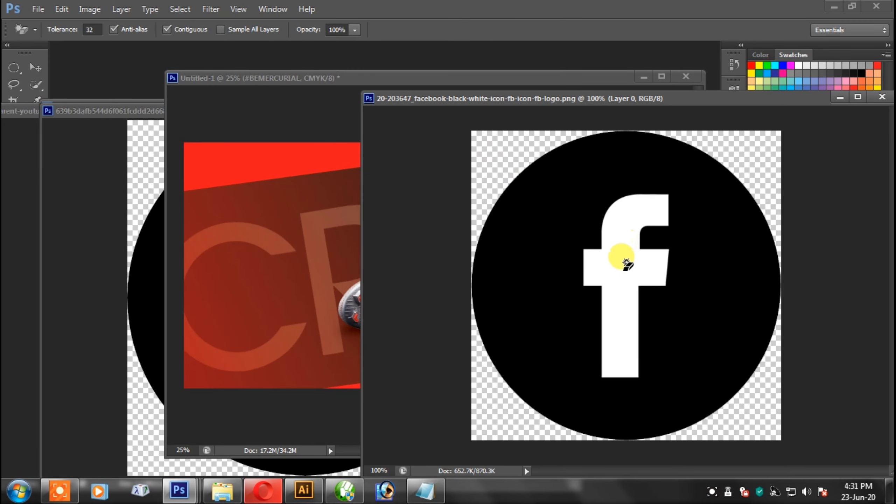
click(621, 254)
key(Delete)
Step: Copy the Facebook icon into the boots design below NIKE SAFARI and close its source image without saving
key(v)
drag(618, 255, 334, 206)
drag(380, 226, 618, 333)
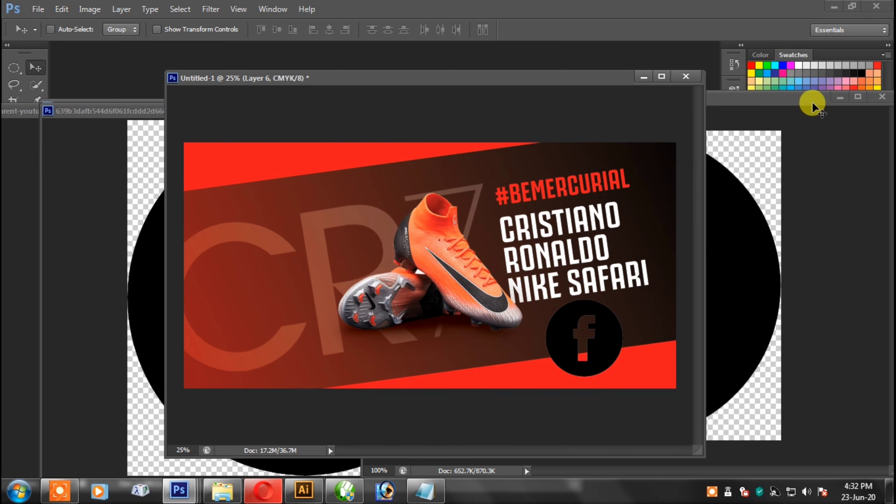
click(812, 101)
click(881, 92)
click(449, 195)
Step: Shrink the Instagram icon, copy it into the design to the left of the Facebook icon, and close its source without saving
click(158, 172)
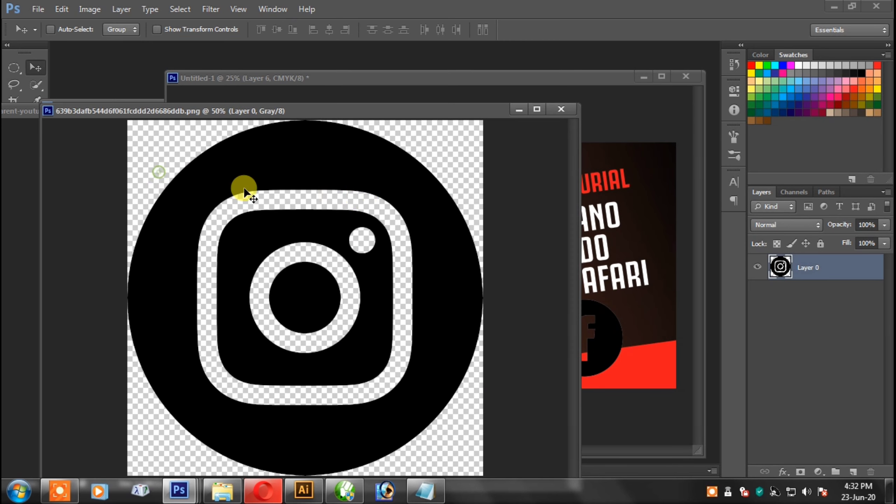
key(ctrl+t)
drag(477, 123, 411, 250)
key(Return)
drag(348, 294, 512, 316)
click(116, 150)
click(562, 110)
click(456, 198)
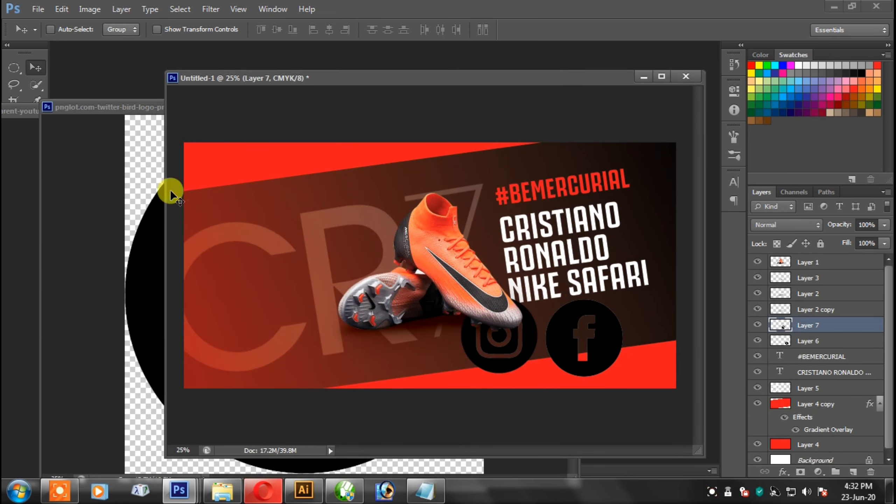
Step: Shrink the Twitter icon, copy it into the design overlapping the Facebook icon's upper right, and close its source without saving
click(170, 190)
key(ctrl+t)
drag(401, 261, 646, 303)
key(Return)
click(136, 176)
click(562, 110)
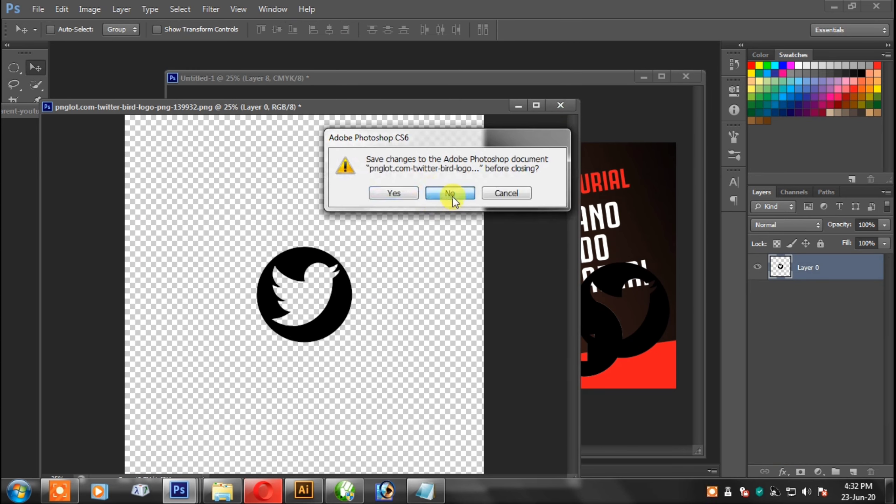
click(456, 195)
Step: Shrink the YouTube icon, copy it into the design over the Instagram icon, and close its source without saving
click(133, 189)
key(ctrl+t)
drag(362, 149, 530, 329)
key(Return)
click(99, 161)
click(467, 109)
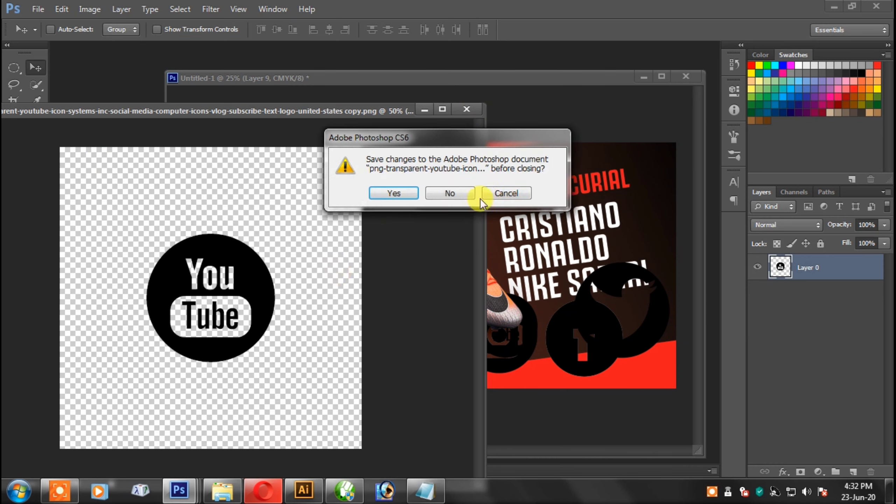
click(451, 193)
mouse_move(180, 491)
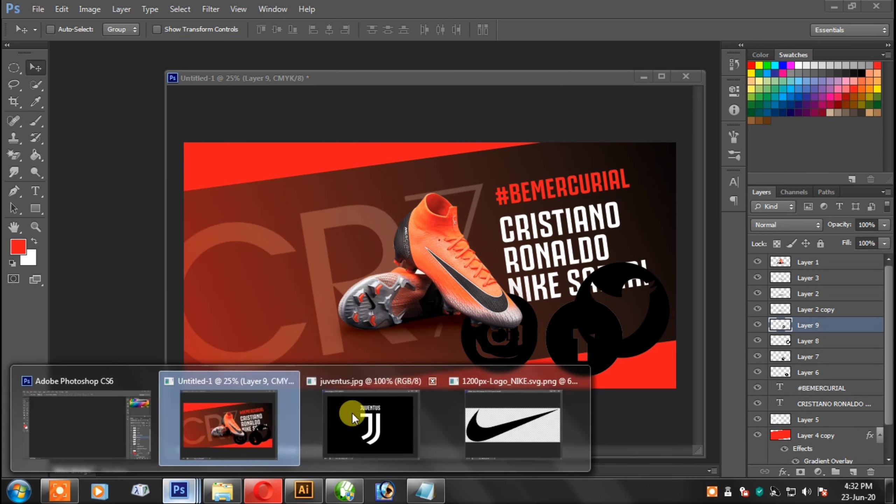
Step: Erase the black background of juventus.jpg, copy the white logo into the banner's upper-right corner and close the source without saving
click(352, 413)
key(e)
click(410, 222)
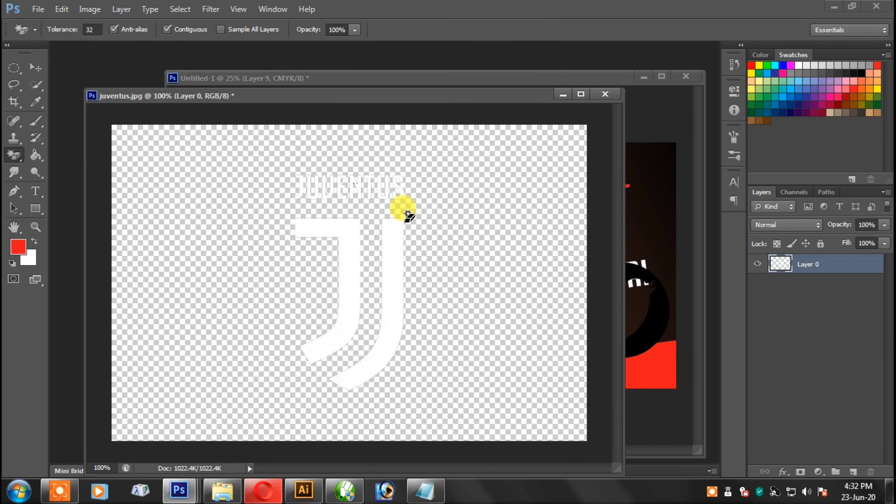
key(v)
mouse_move(396, 246)
mouse_down()
mouse_move(365, 210)
mouse_move(639, 221)
mouse_move(633, 247)
mouse_up()
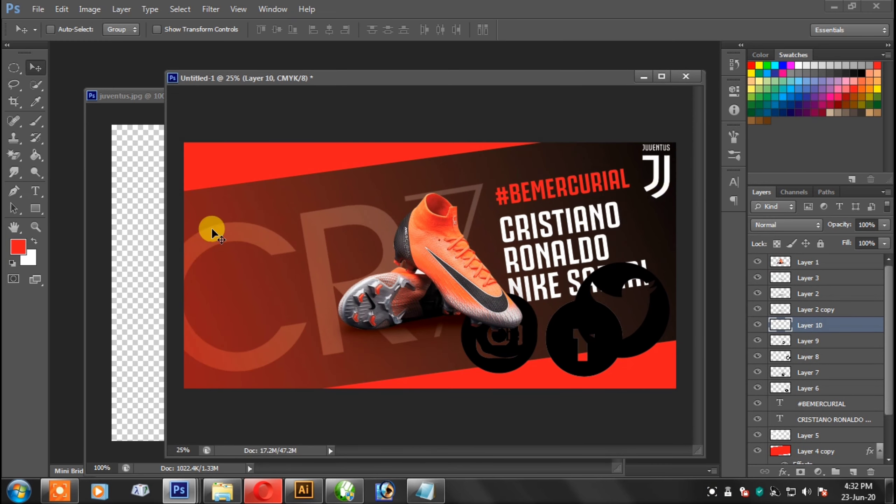
click(112, 174)
click(606, 93)
click(450, 193)
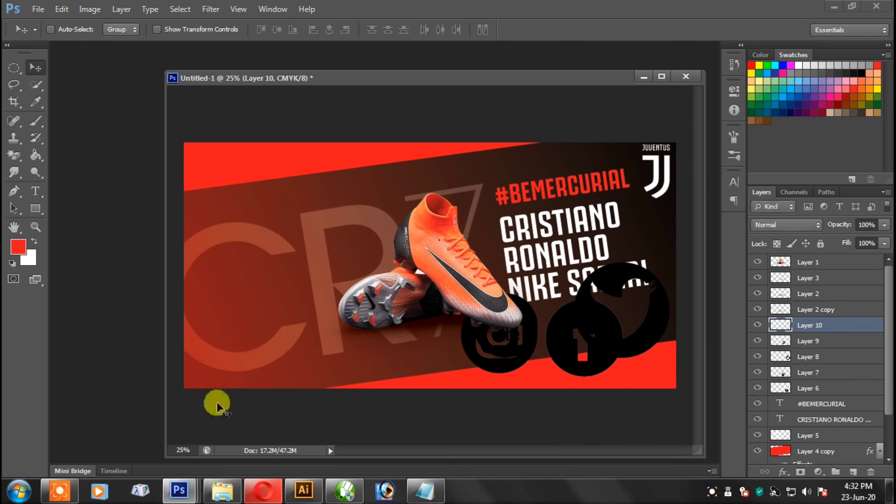
Step: Copy the black Nike swoosh into the banner over the CR7 lettering and close its source image without saving
mouse_move(190, 491)
click(370, 420)
drag(394, 291, 290, 256)
click(124, 202)
click(603, 121)
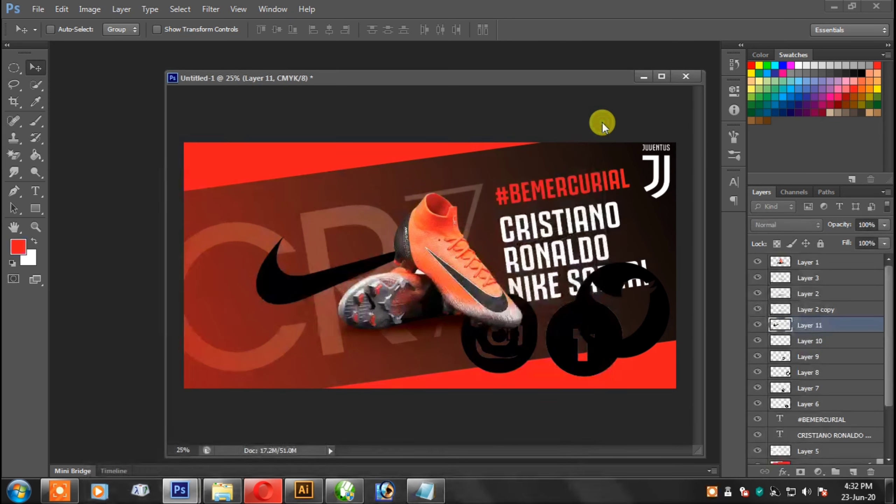
Step: Show the rulers on the banner in full-screen view and place a horizontal guide just above its lower edge
drag(617, 77, 542, 66)
click(592, 65)
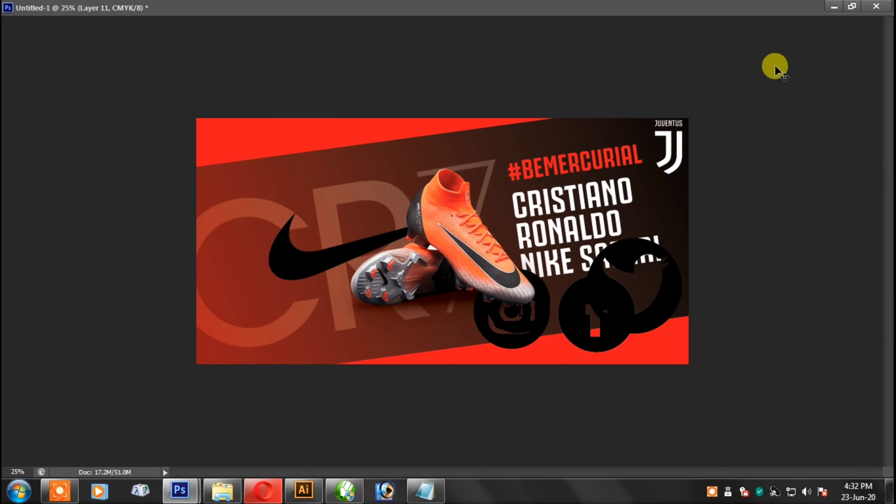
key(f)
drag(514, 155, 486, 146)
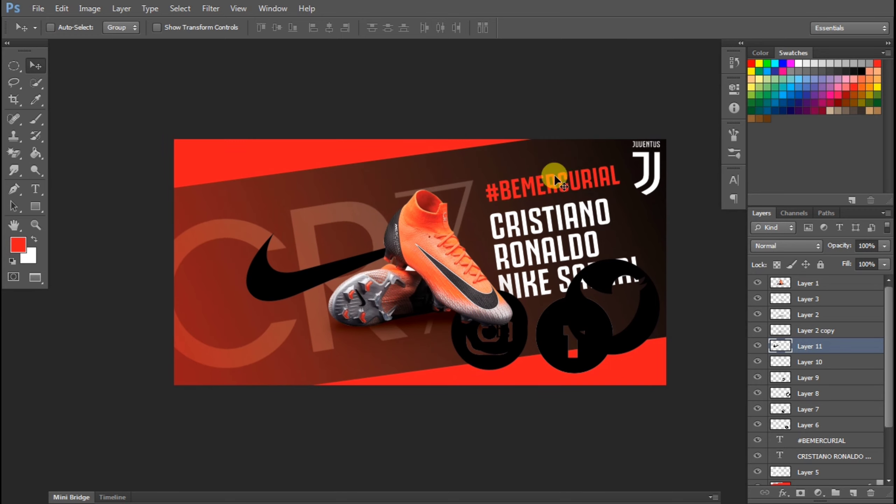
key(ctrl+plus)
key(ctrl+r)
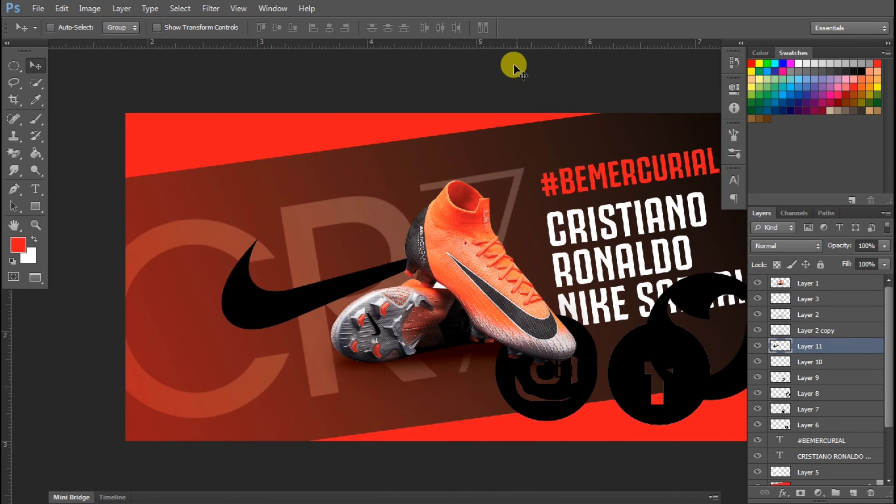
drag(512, 43, 503, 426)
Step: Shrink the Twitter icon to a small badge and place it on the guide below the boots
drag(588, 350, 183, 294)
key(ctrl+plus)
drag(339, 293, 561, 265)
key(f)
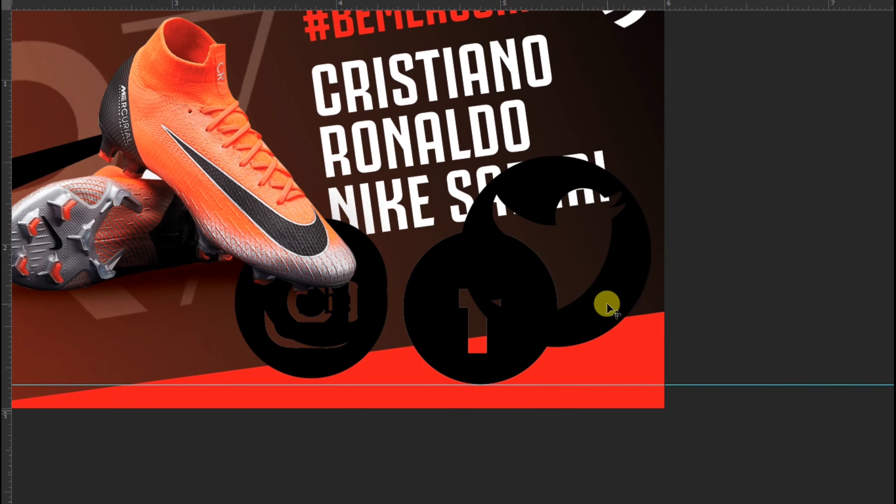
drag(620, 275, 375, 310)
key(ctrl+t)
drag(409, 194, 595, 368)
drag(319, 338, 284, 347)
Step: Shrink the Facebook icon to a small badge on the guide, directly right of the Twitter icon
key(ctrl+t)
drag(346, 327, 360, 326)
drag(394, 231, 310, 354)
key(Return)
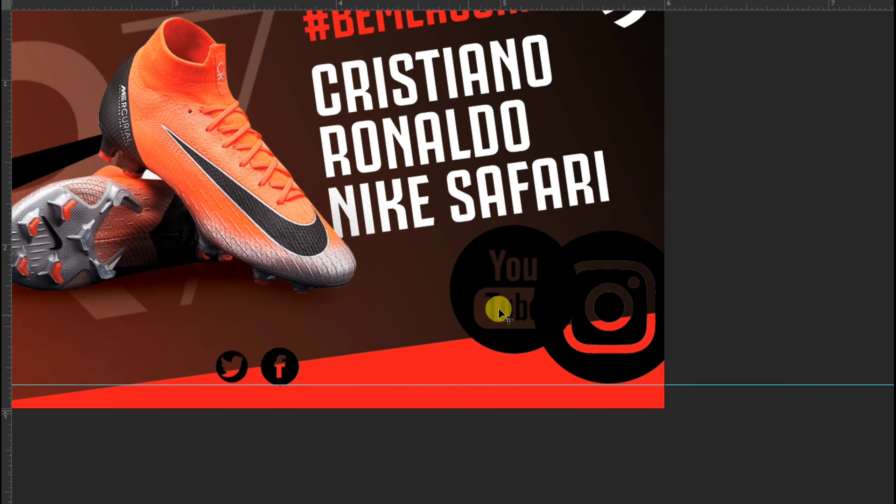
Step: Move the YouTube icon beside the Facebook icon and shrink it to a small badge resting on the guide
drag(493, 263, 354, 302)
key(ctrl+t)
drag(410, 310, 395, 304)
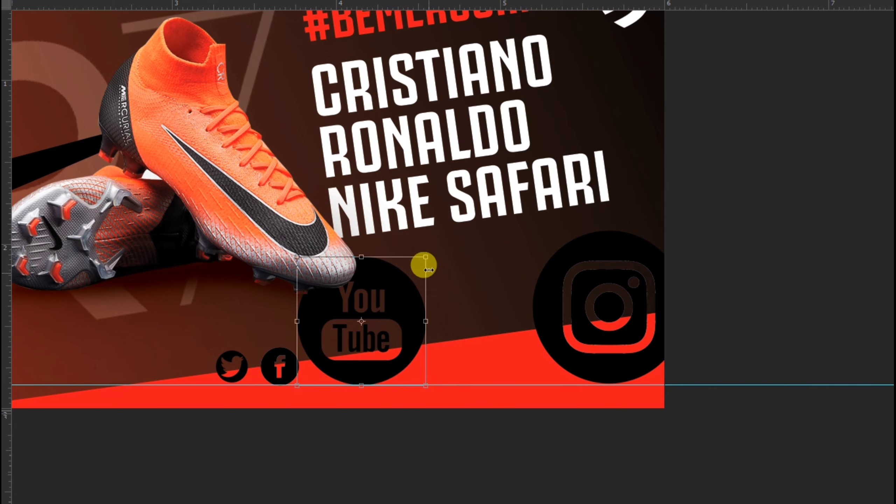
drag(428, 257, 371, 353)
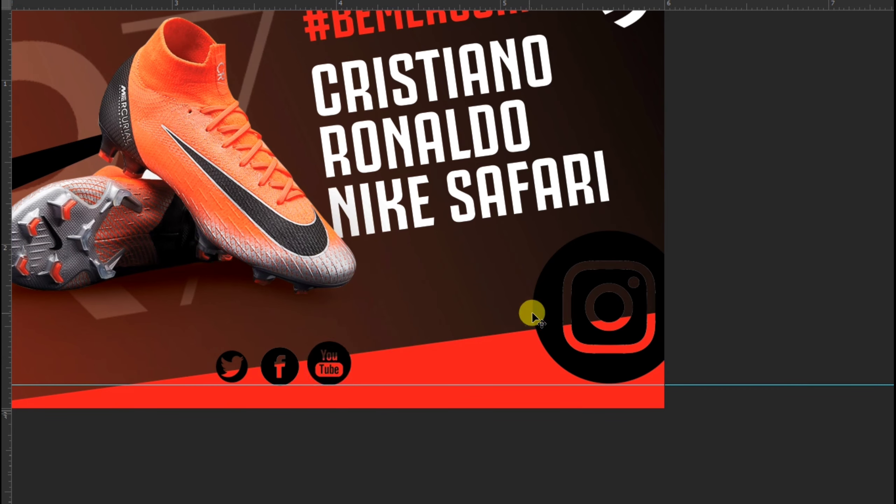
Step: Move the Instagram icon to the right of the YouTube icon and shrink it so it rests on the guide
drag(532, 317, 431, 306)
key(ctrl+t)
drag(540, 239, 413, 357)
key(Return)
key(ctrl+t)
key(Return)
Step: Shrink the Instagram icon to about 0.184 in at the red band's right end and set a second guide along its top
drag(518, 10, 593, 362)
key(ctrl+plus)
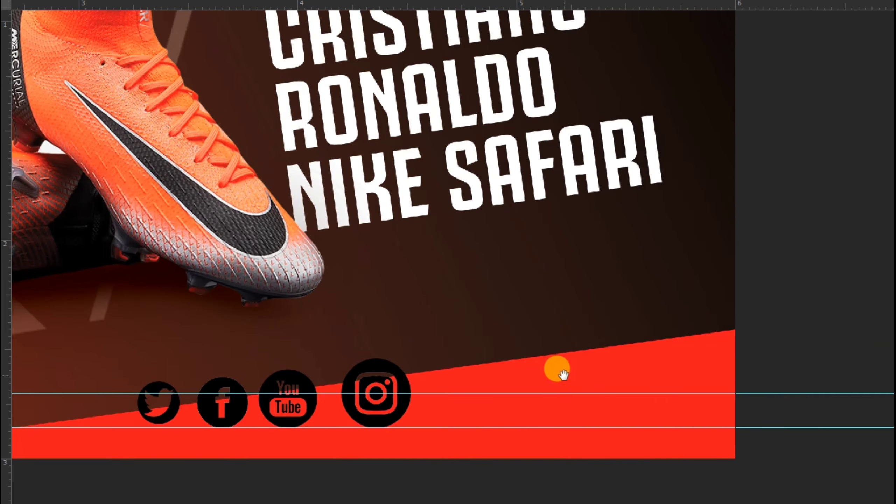
scroll(458, 350, down, 3)
drag(408, 330, 640, 321)
drag(592, 279, 630, 298)
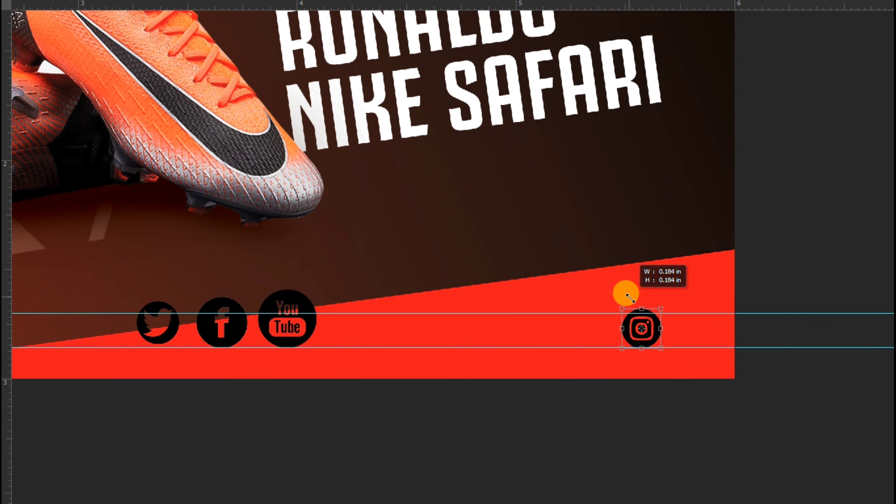
drag(682, 313, 690, 309)
Step: Move the YouTube and Facebook icons to the left of the Instagram icon and shrink both to fit between the guides
drag(309, 323, 608, 321)
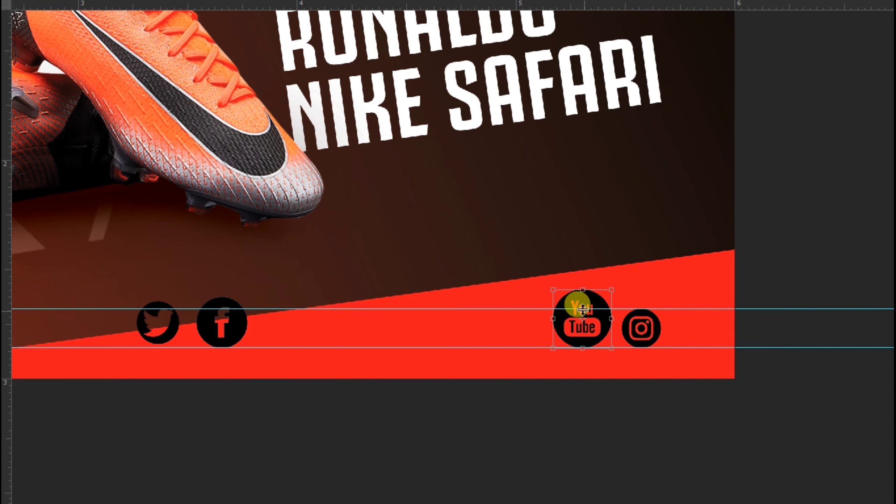
drag(553, 291, 575, 327)
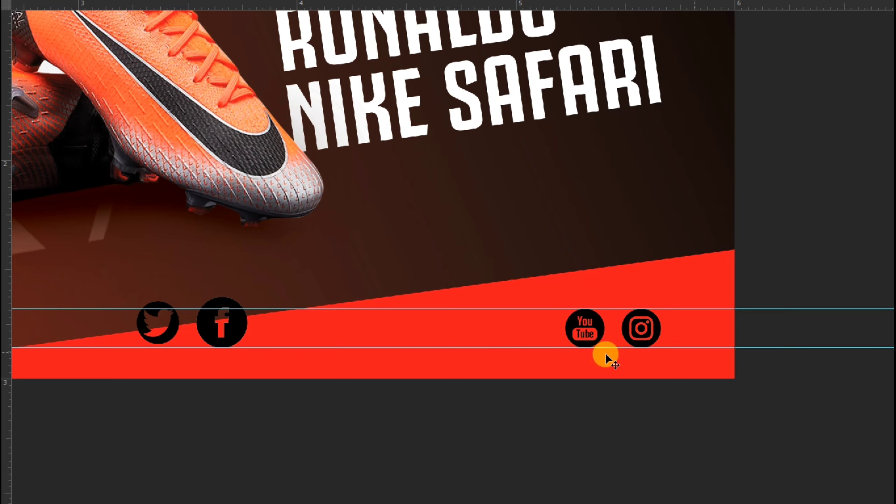
drag(478, 329, 563, 329)
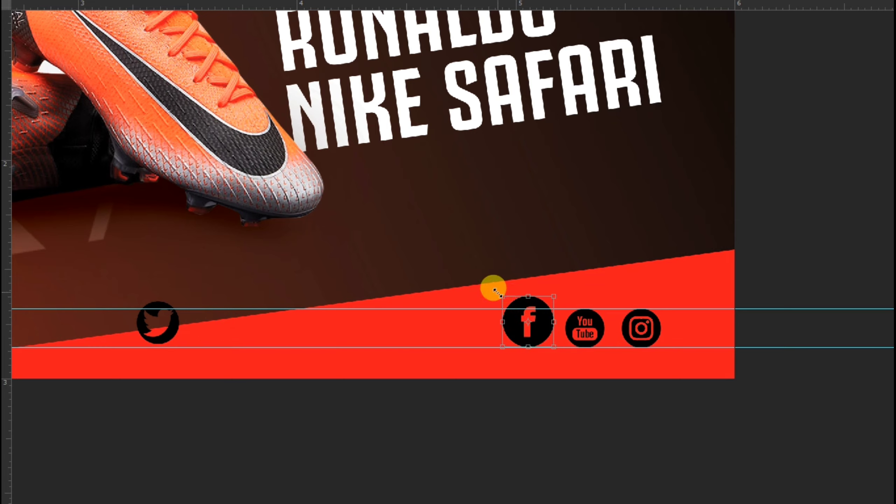
drag(498, 292, 532, 330)
click(493, 321)
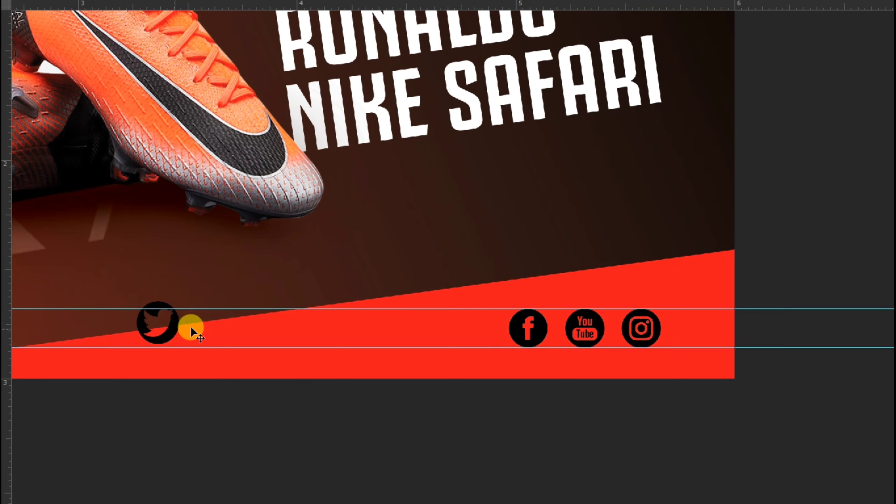
Step: Move the Twitter icon to the left of the Facebook icon, fit it between the guides and even out the row's spacing
drag(192, 329, 499, 302)
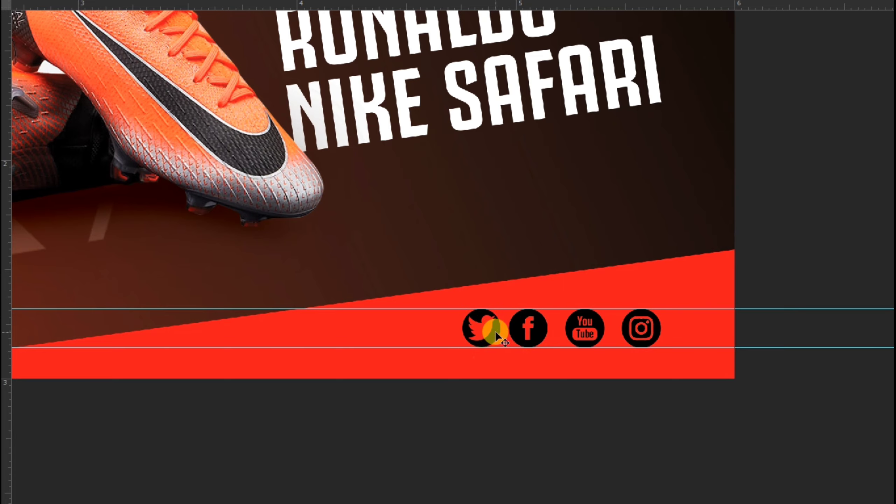
drag(488, 333, 486, 332)
key(ctrl+plus)
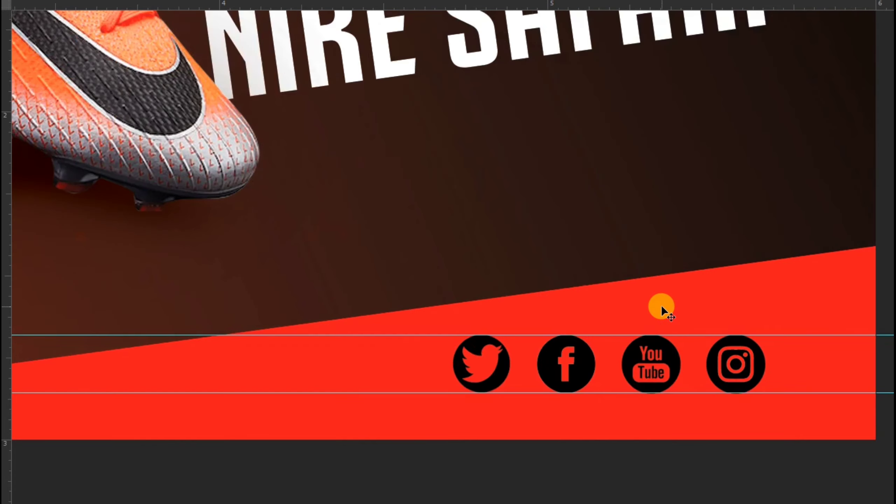
drag(663, 303, 570, 270)
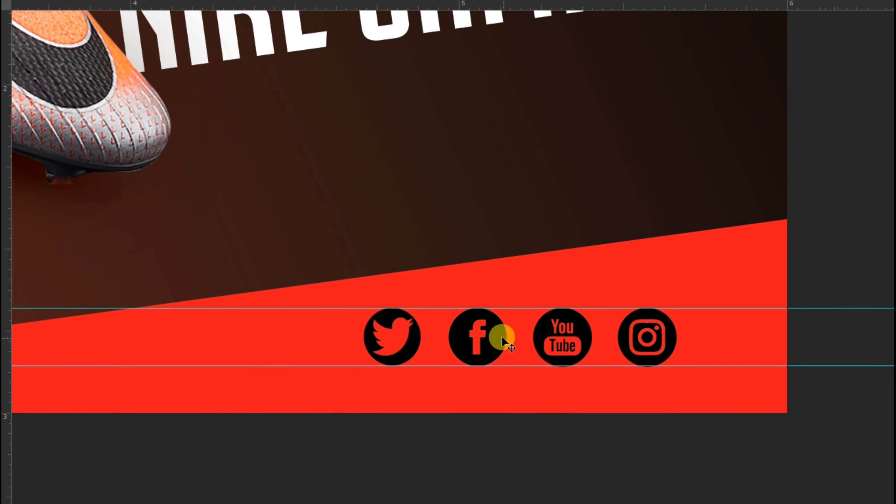
Step: Nudge the Twitter, Facebook and YouTube icons slightly right for even spacing and link all four social icon layers
key(Right)
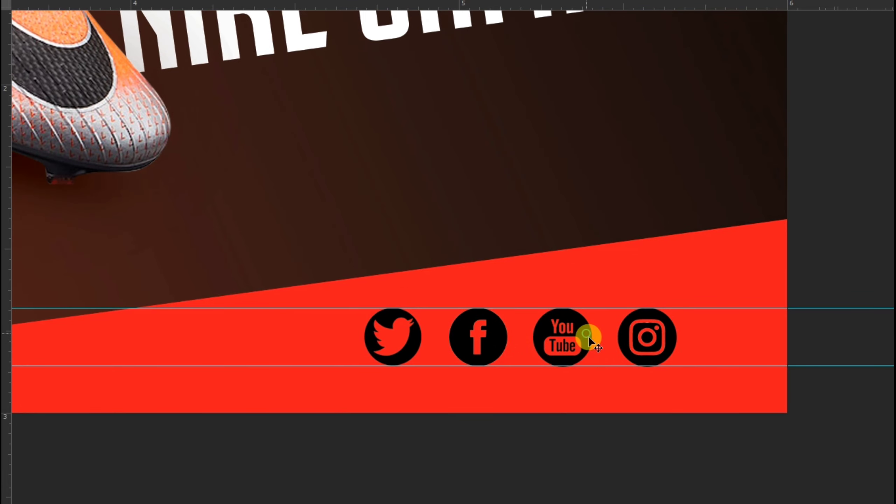
drag(610, 340, 626, 341)
key(ctrl+z)
key(ctrl+t)
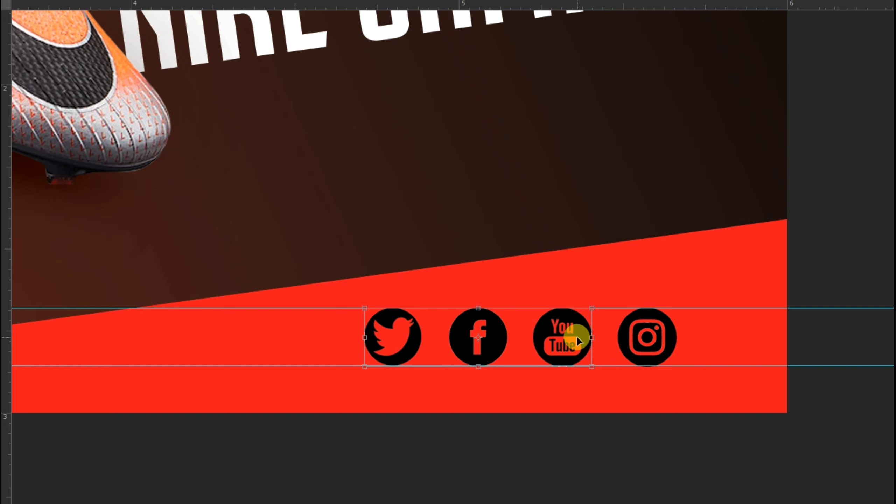
key(Escape)
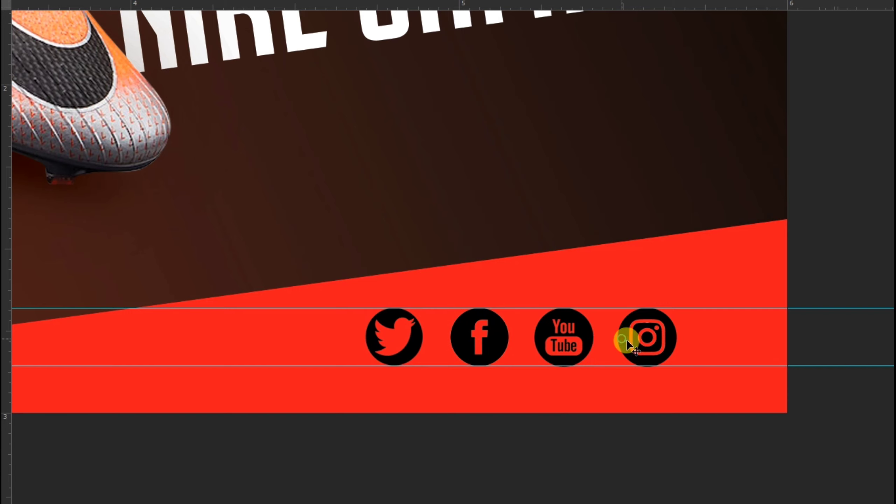
mouse_move(626, 340)
mouse_down()
mouse_move(609, 342)
mouse_move(627, 342)
mouse_up()
right_click(800, 406)
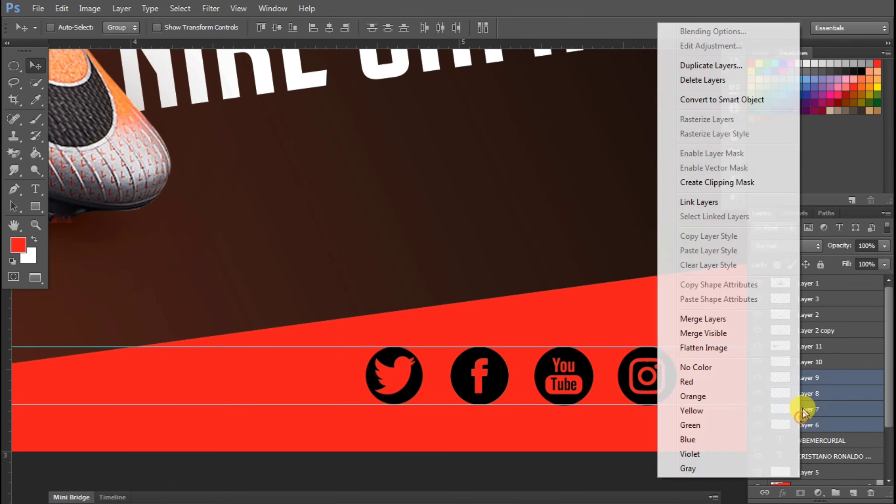
click(685, 202)
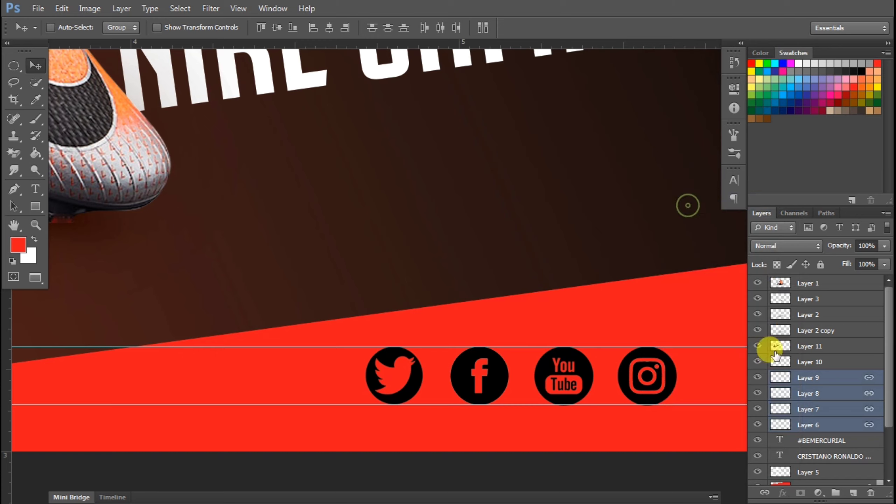
Step: Apply a black Color Overlay at 100% opacity to the Instagram icon's layer
right_click(619, 370)
key(Escape)
click(782, 493)
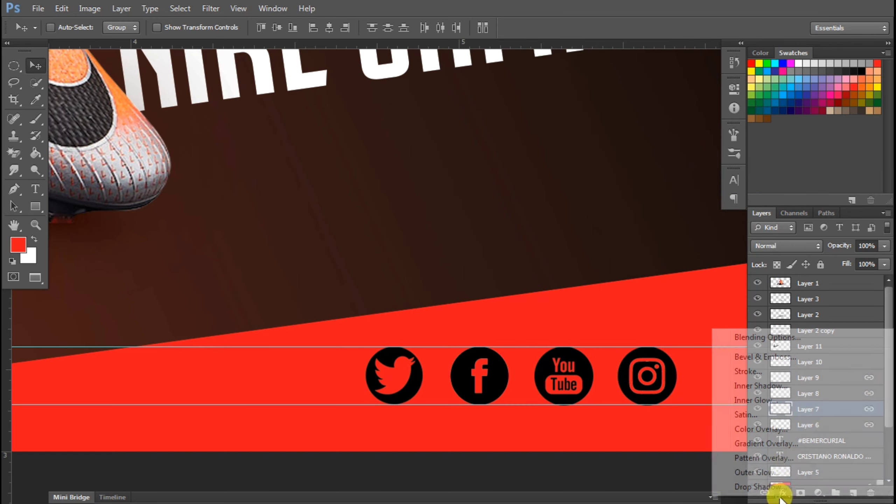
click(780, 430)
click(336, 51)
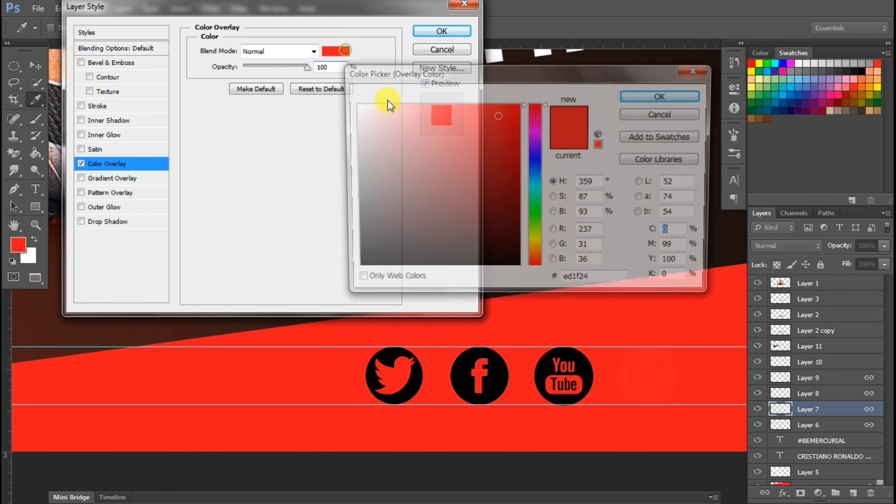
drag(439, 200, 316, 317)
key(Return)
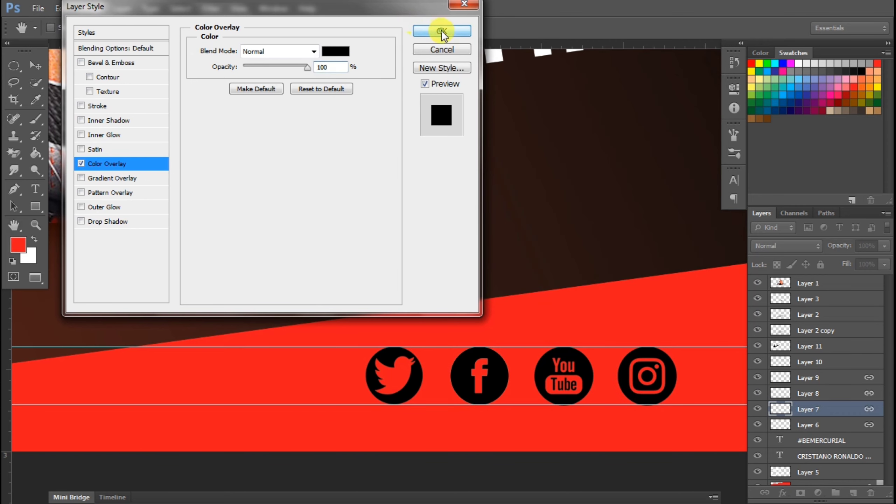
click(442, 32)
Step: Copy the Instagram icon's layer style and paste it onto the Twitter and YouTube icons' layers, Layer 8 and Layer 9
right_click(810, 409)
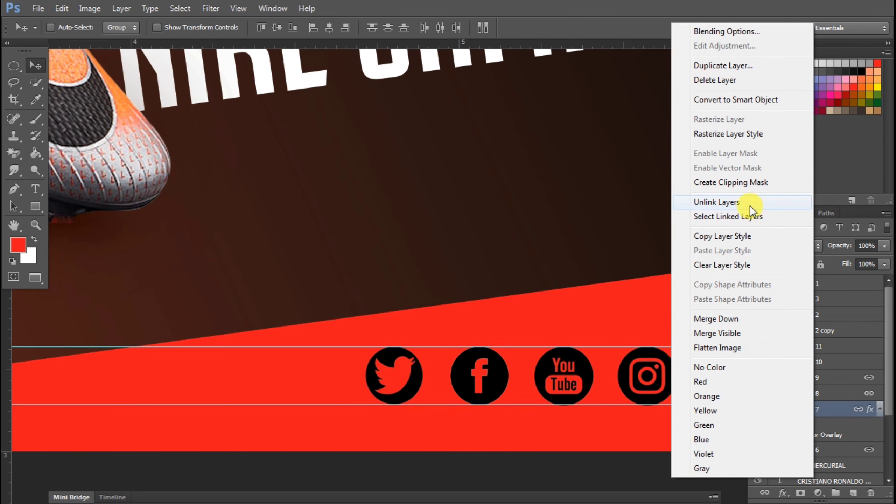
click(752, 224)
right_click(825, 406)
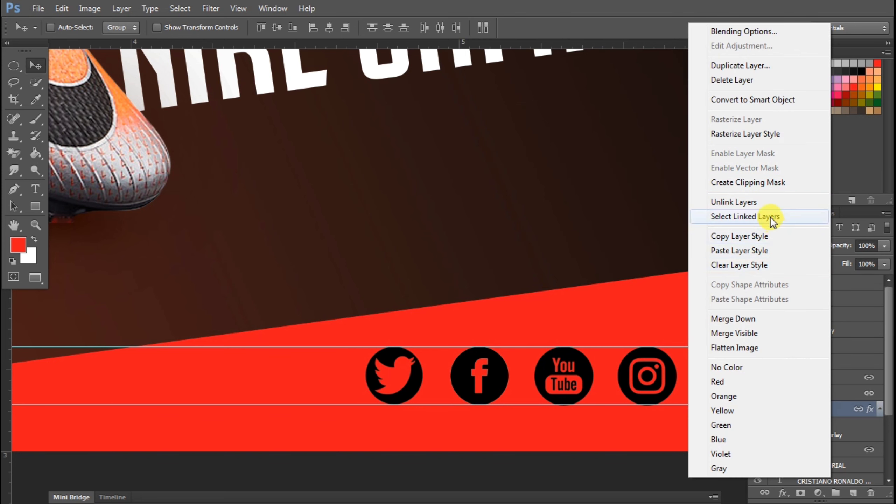
click(655, 316)
right_click(823, 393)
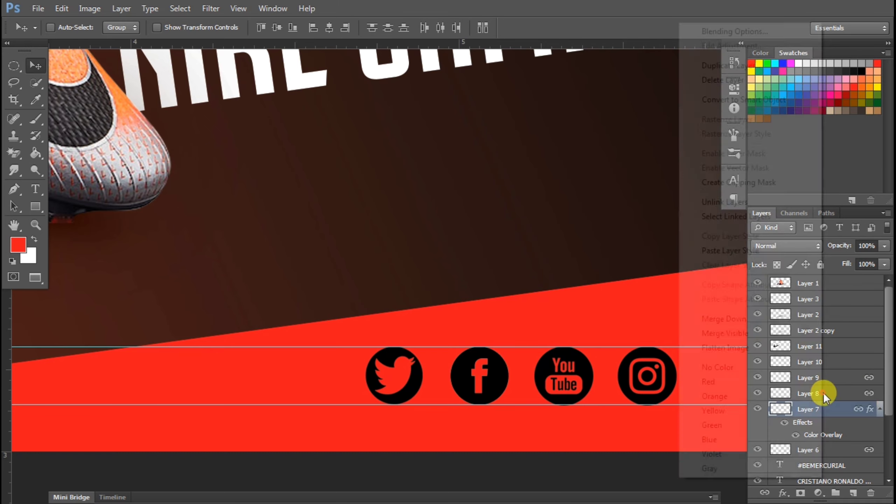
click(729, 251)
right_click(823, 376)
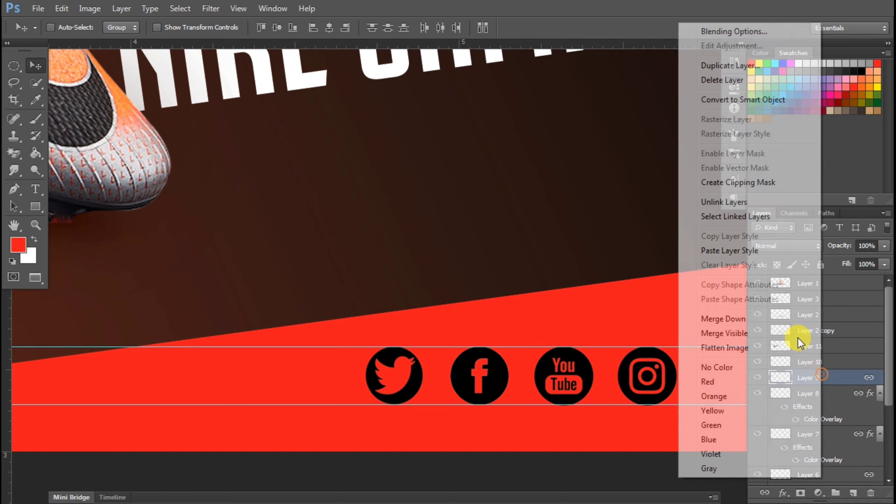
click(730, 251)
right_click(833, 360)
click(597, 349)
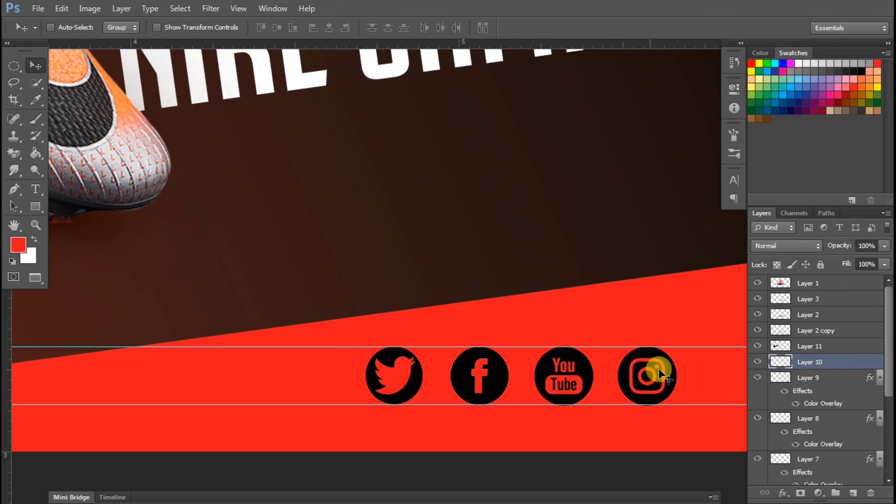
right_click(673, 373)
click(684, 383)
drag(671, 387, 663, 376)
key(ctrl+z)
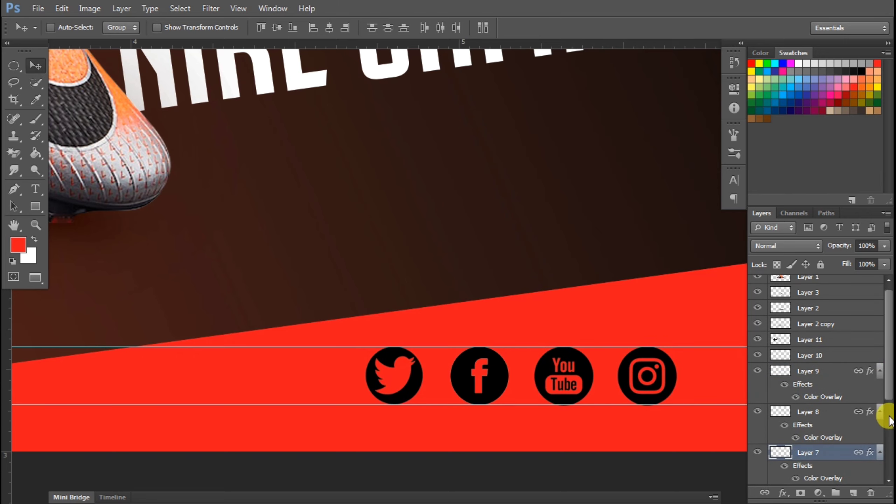
Step: Paste the copied black Color Overlay style onto the remaining social icon's layer, Layer 6
scroll(889, 417, down, 3)
right_click(822, 447)
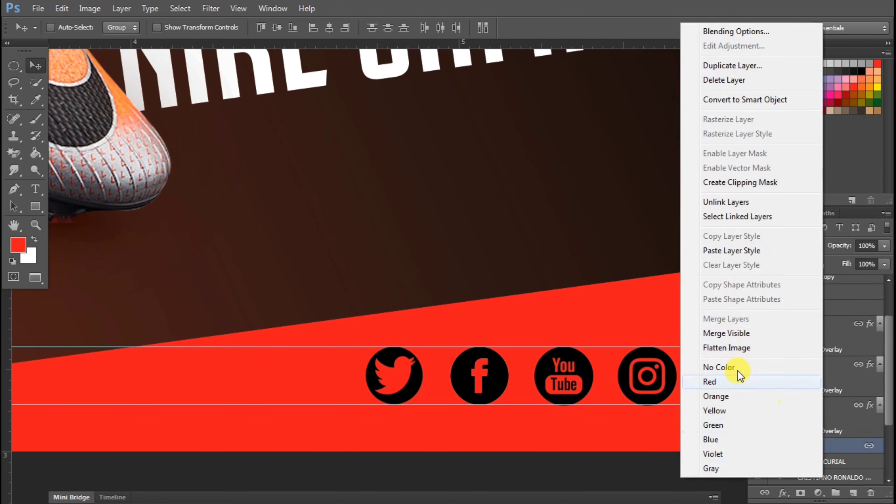
click(715, 253)
drag(679, 430, 656, 423)
key(ctrl+z)
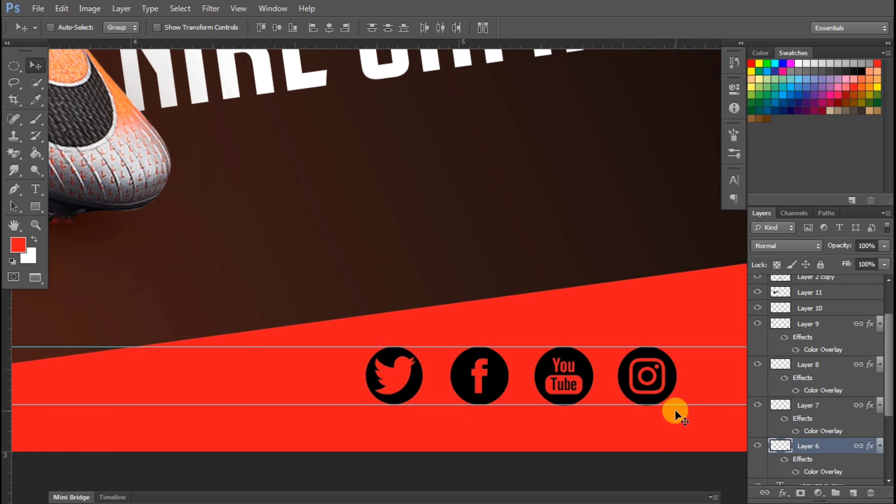
Step: Move the Nike swoosh below the headline, rotate it about 8.3° counterclockwise and scale it down
key(ctrl+minus)
key(ctrl+minus)
key(ctrl+minus)
drag(673, 347, 562, 300)
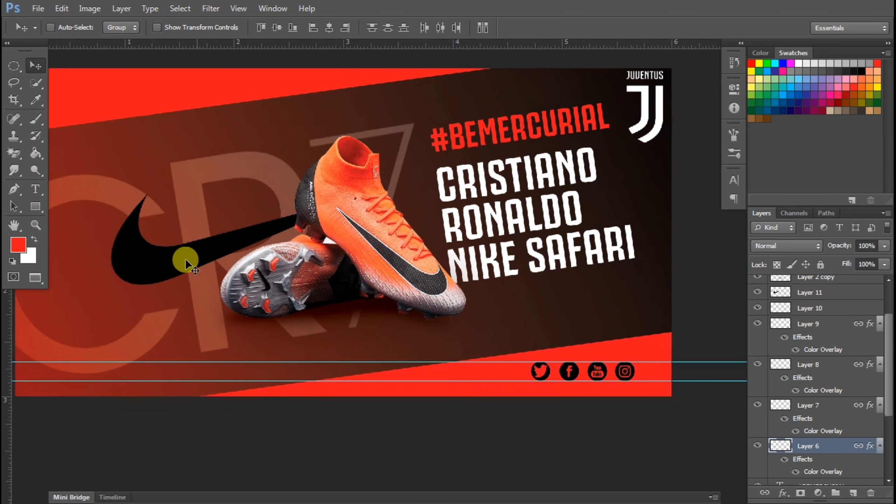
drag(181, 248, 637, 308)
key(ctrl+t)
drag(697, 249, 674, 256)
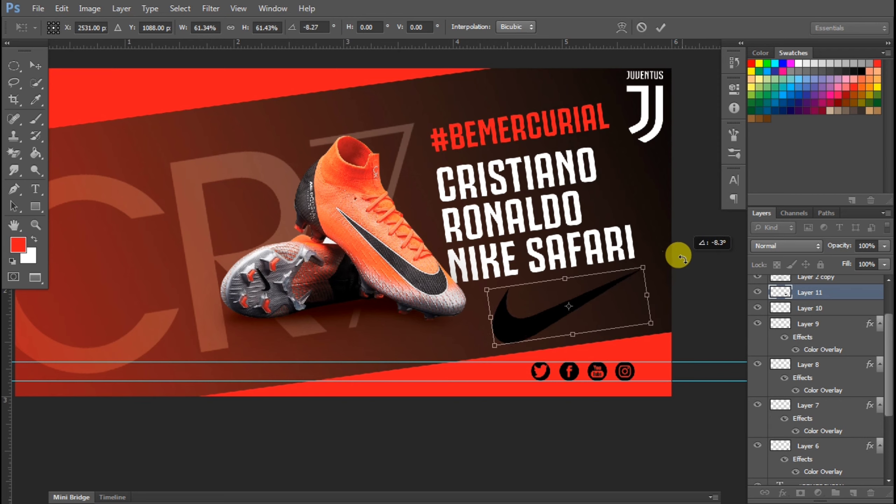
drag(649, 322, 577, 303)
key(Return)
key(ctrl+t)
key(Return)
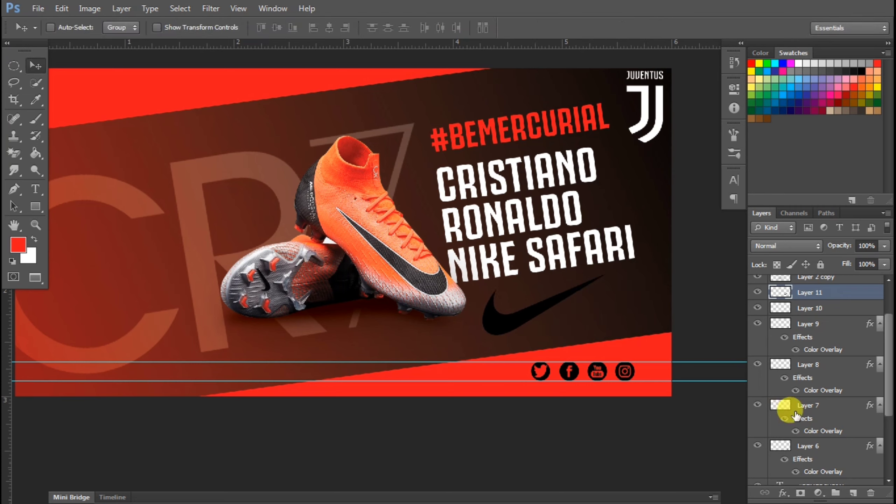
Step: Apply a red Color Overlay at 100% opacity to the Nike swoosh's layer, Layer 11, and hide the guides
click(782, 493)
click(778, 429)
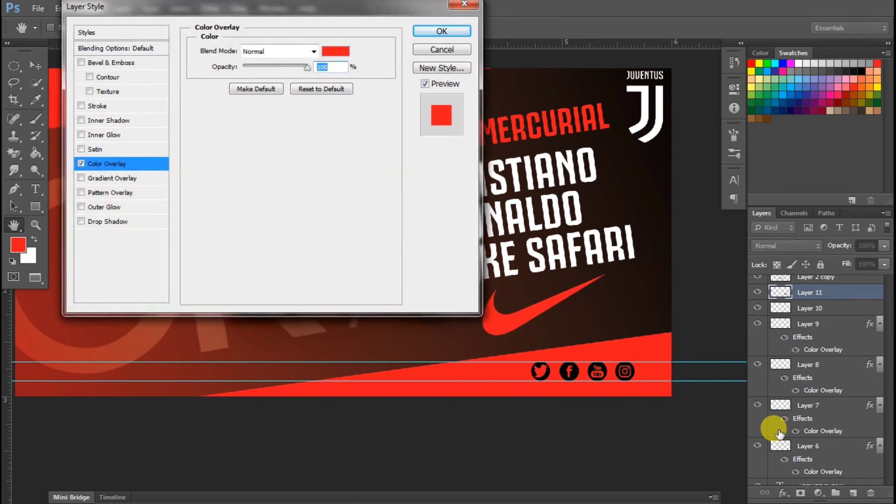
click(441, 31)
key(ctrl+minus)
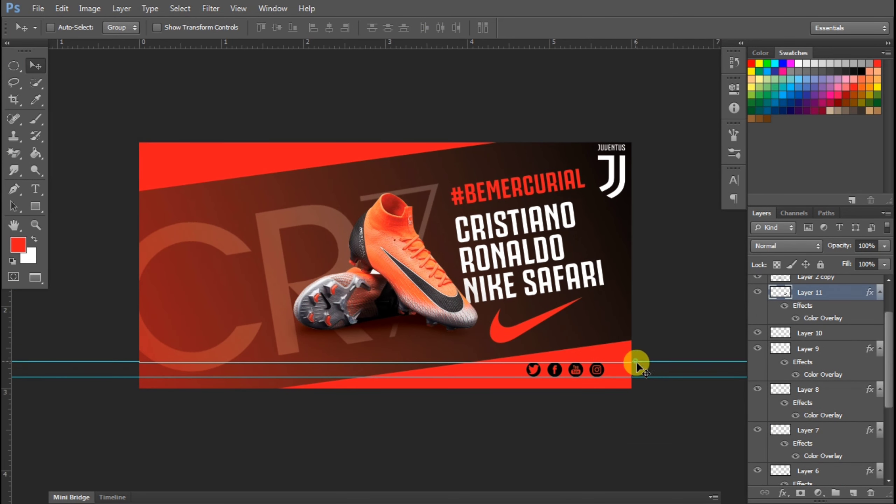
key(ctrl+semicolon)
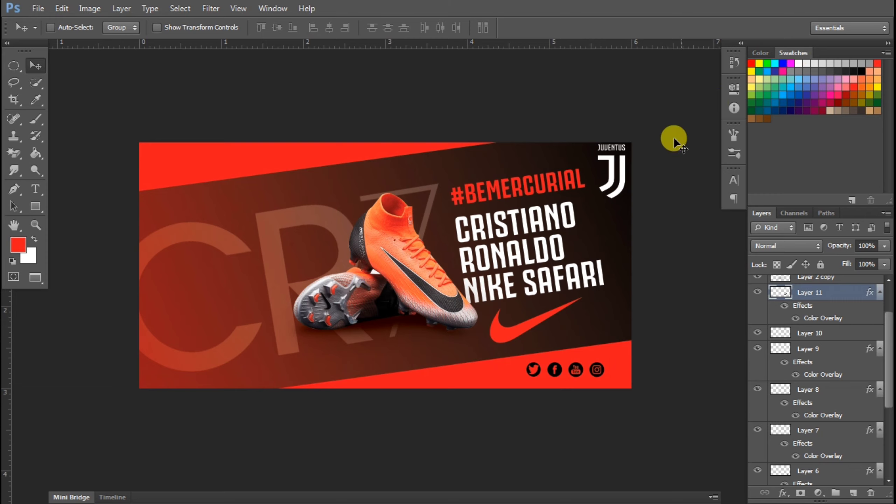
Step: Scale down the Juventus logo and inset it from the banner's upper-right corner, beside the #BEMERCURIAL line
key(f)
key(f)
key(ctrl+t)
drag(694, 136, 687, 163)
key(Return)
key(f)
click(852, 7)
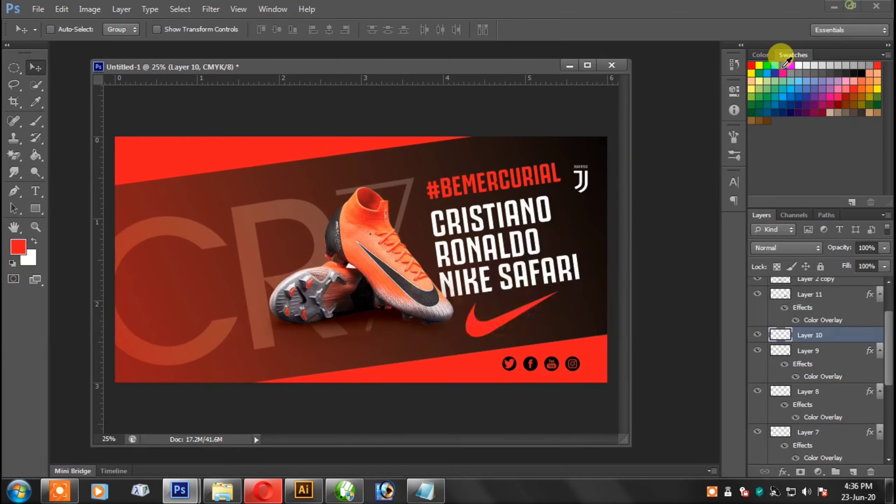
Step: Move the Juventus logo slightly up and to the right, closer to the banner's upper-right corner
key(ctrl+plus)
key(ctrl+plus)
drag(523, 192, 403, 224)
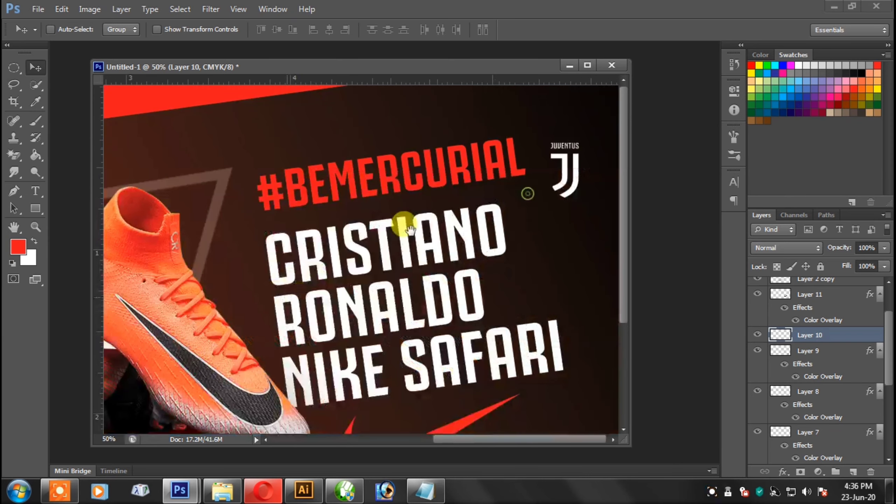
drag(575, 176, 597, 135)
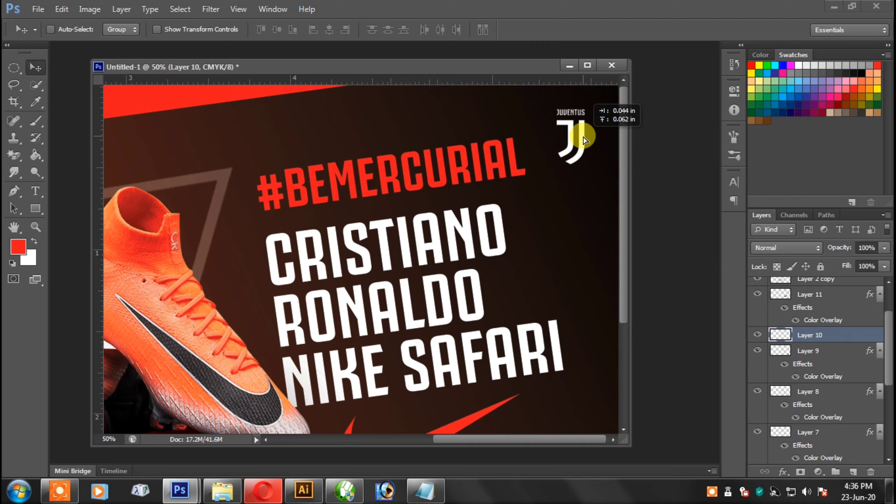
Step: Move the Juventus logo onto the lower red band beside the Twitter icon and scale it to fit between the guides
click(587, 66)
drag(803, 257, 486, 193)
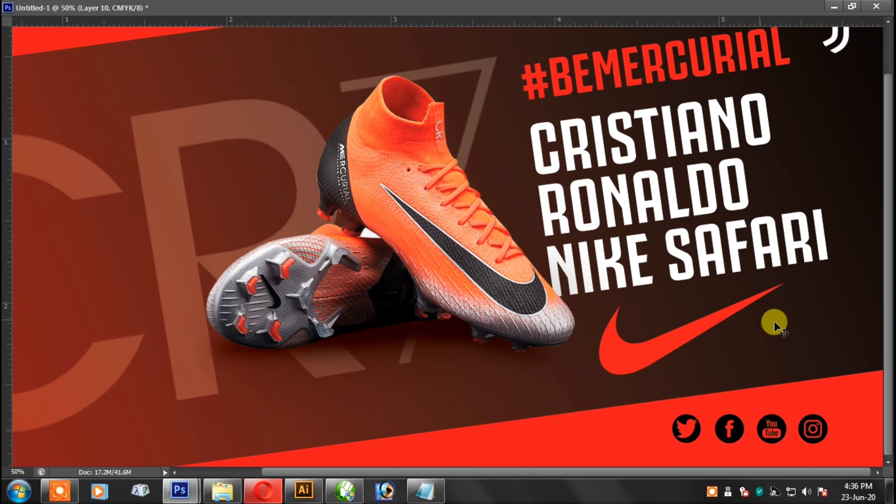
drag(825, 60, 607, 397)
drag(645, 352, 613, 424)
key(ctrl+t)
key(Return)
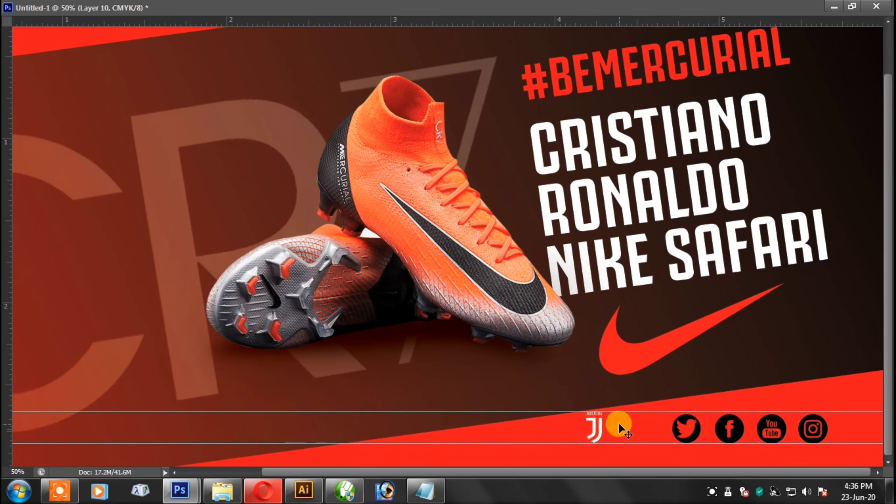
Step: Add the text "PARTNER" and place it, scaled down, between the Juventus logo and the Twitter icon on the red band
key(ctrl+plus)
drag(655, 420, 414, 236)
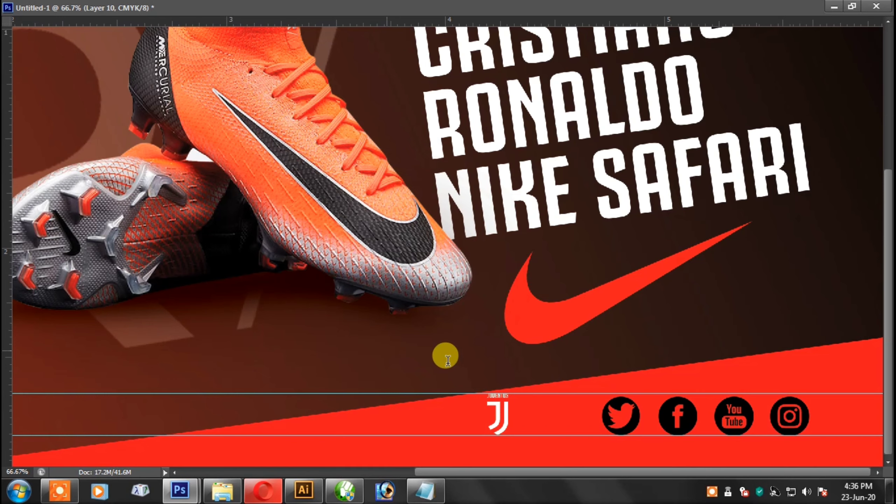
text(P)
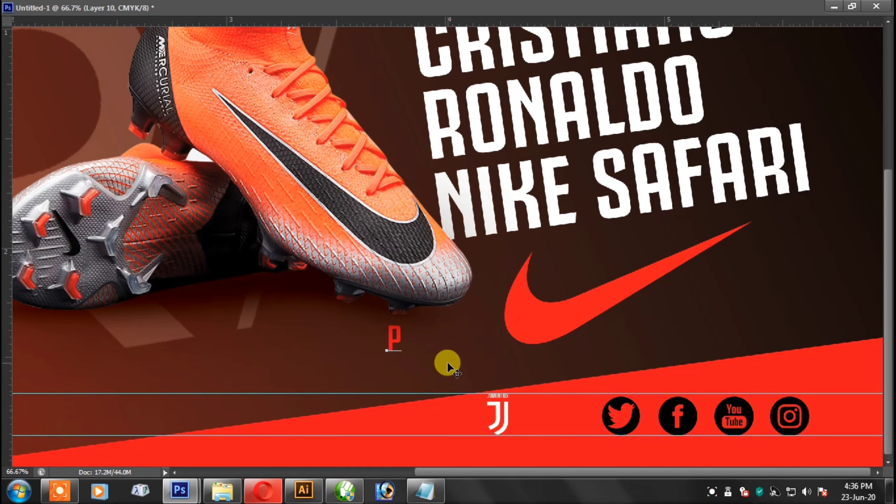
text(ARTNER)
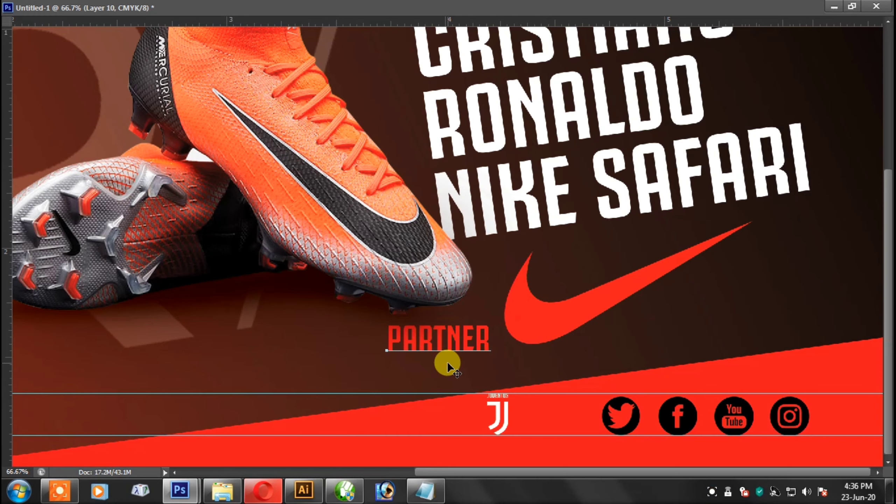
click(556, 363)
drag(499, 346, 486, 349)
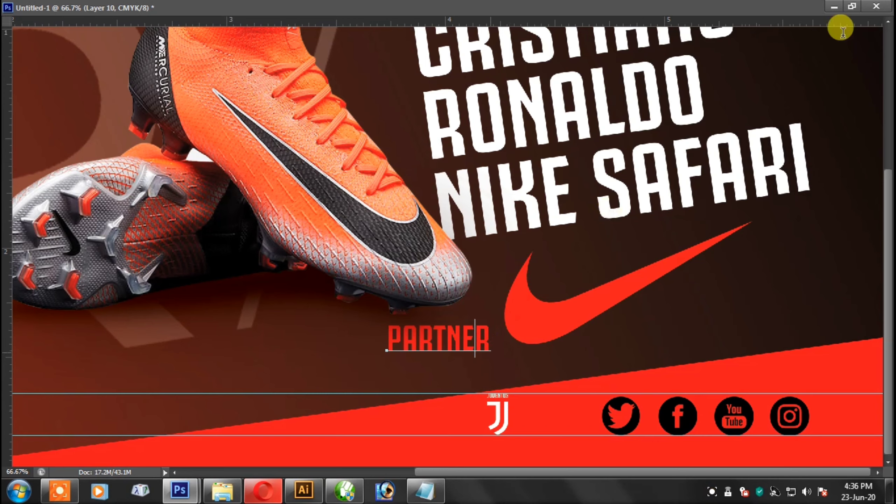
click(487, 322)
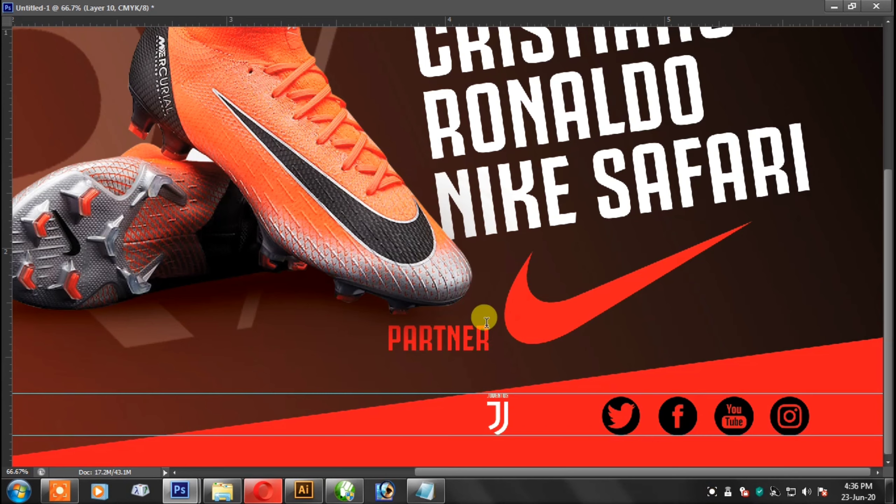
drag(484, 339, 596, 414)
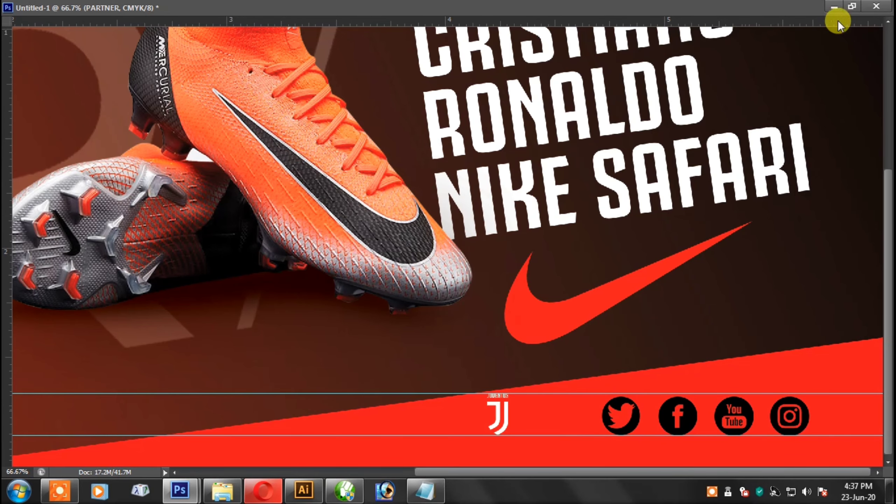
Step: Set the color of the PARTNER text to white, ffffff
click(852, 6)
drag(567, 314, 250, 180)
key(t)
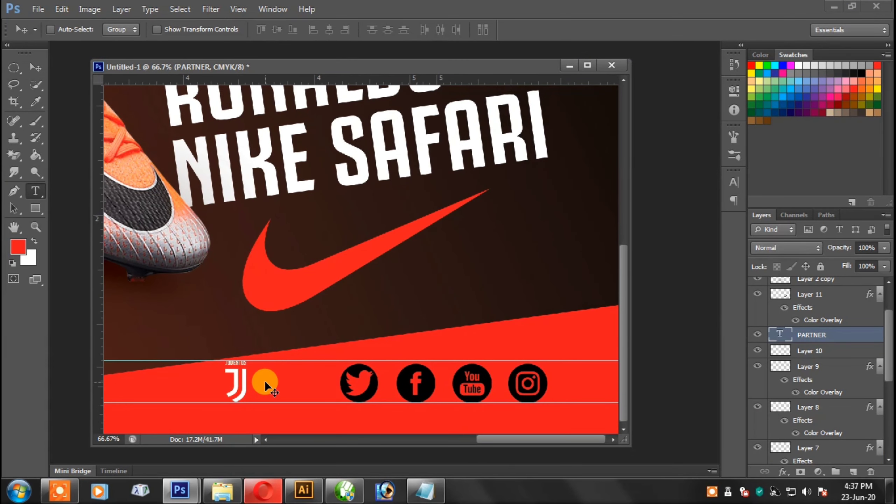
click(269, 382)
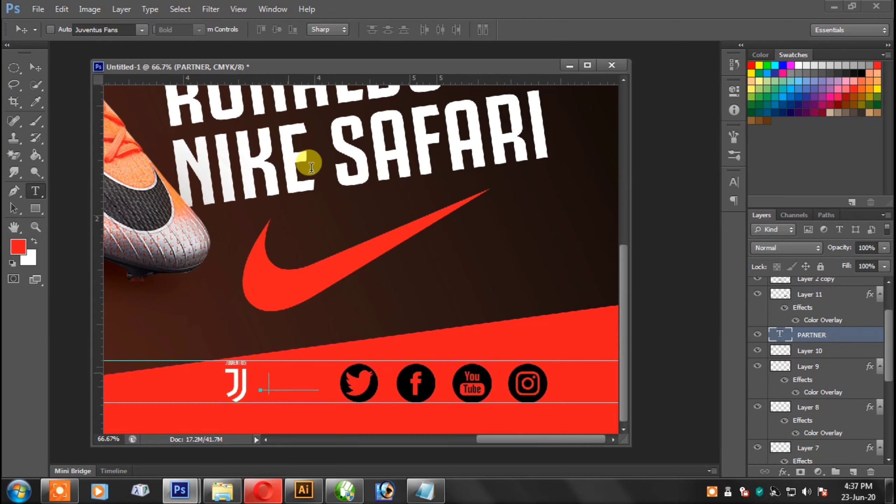
key(ctrl+a)
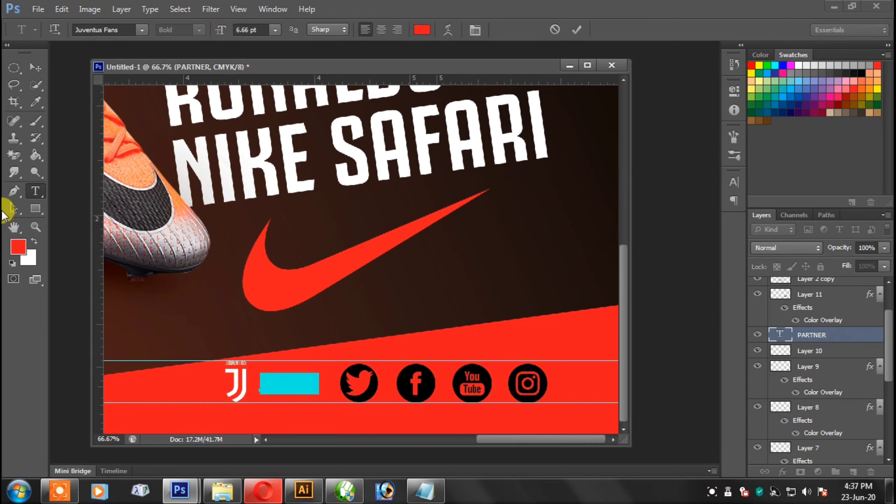
click(34, 242)
click(21, 244)
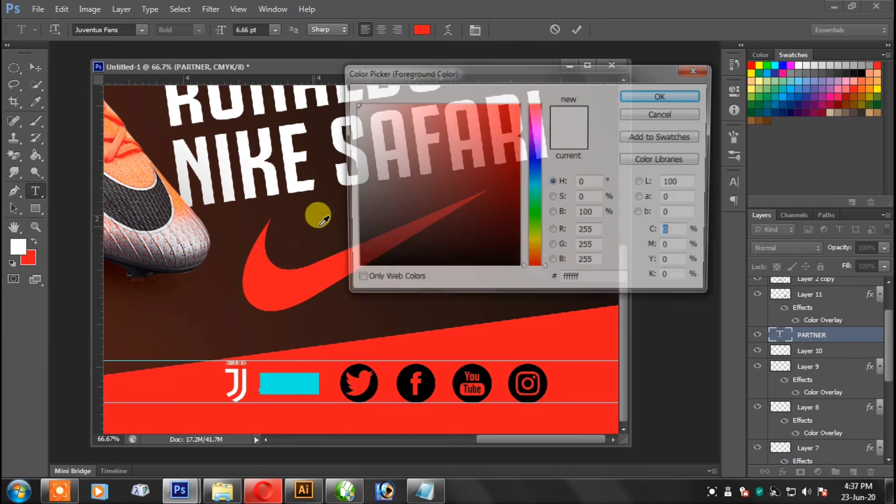
click(632, 101)
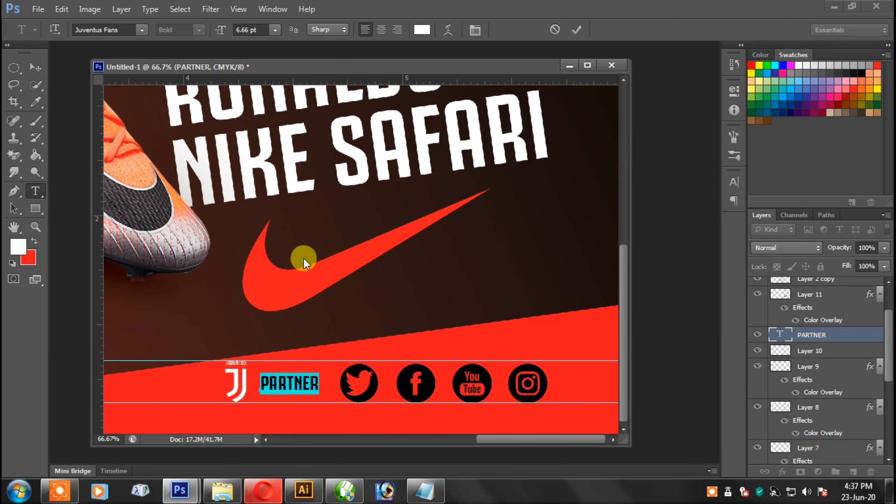
Step: Scale down the white PARTNER text and move it close beside the Juventus logo
mouse_move(316, 384)
mouse_down()
mouse_move(298, 390)
mouse_move(325, 397)
mouse_up()
key(ctrl+t)
key(Return)
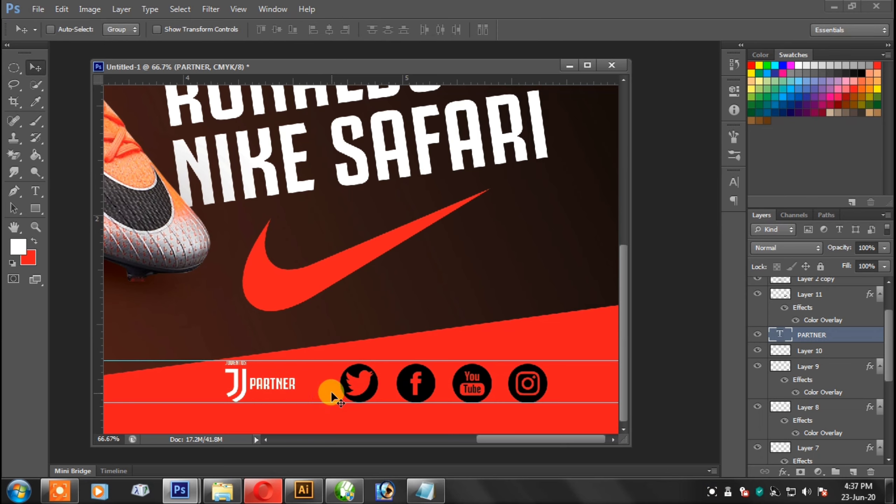
Step: Link the PARTNER text layer with the Juventus logo's layer, Layer 10
ctrl+shift+click(245, 370)
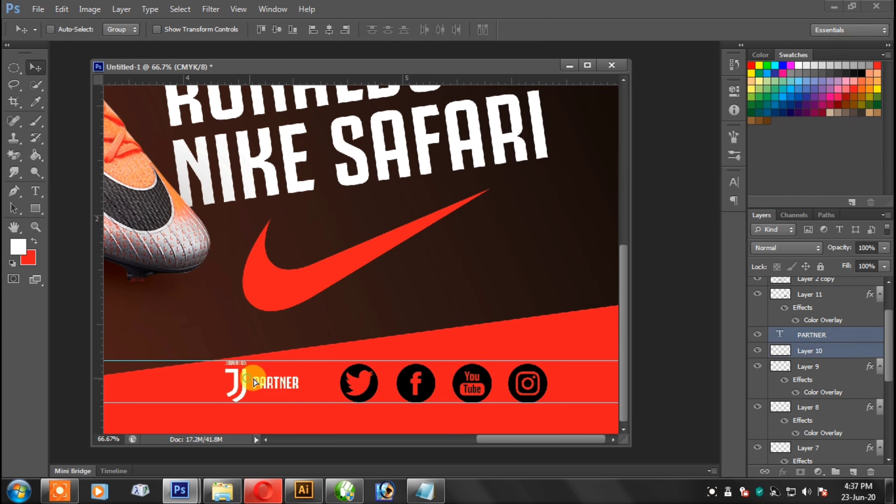
right_click(809, 337)
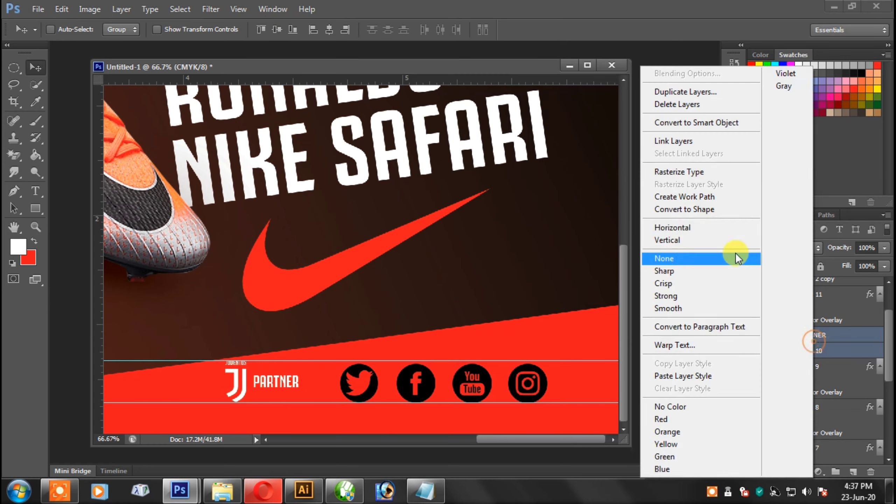
click(675, 143)
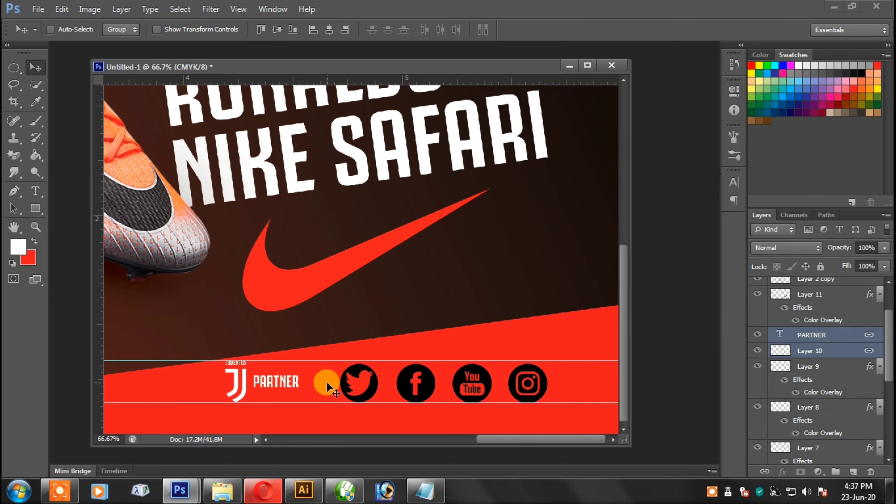
scroll(480, 385, down, 3)
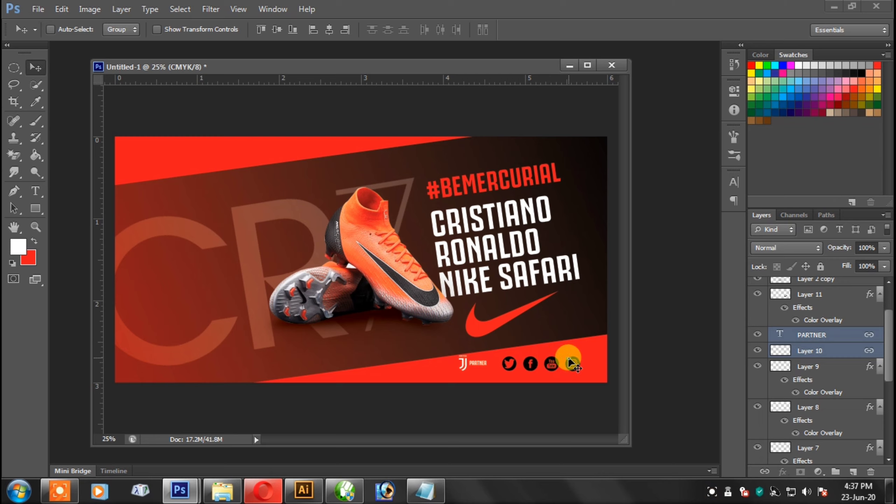
drag(571, 367, 569, 360)
ctrl+click(529, 368)
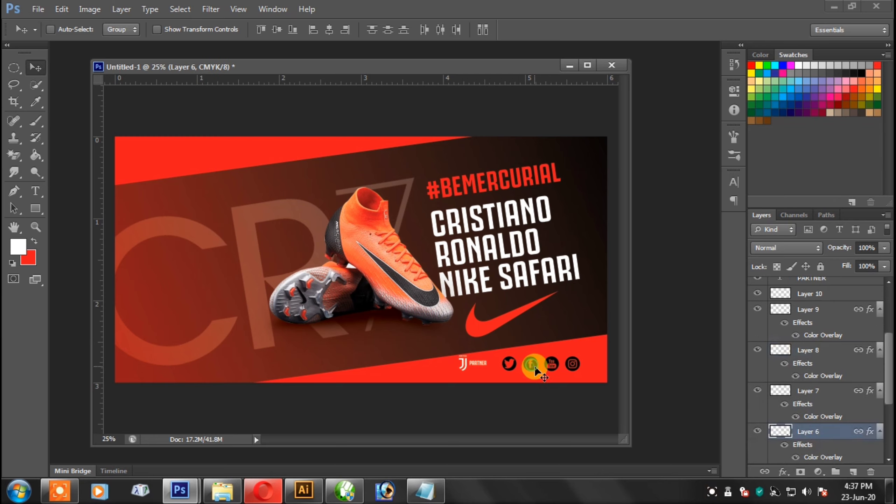
click(535, 367)
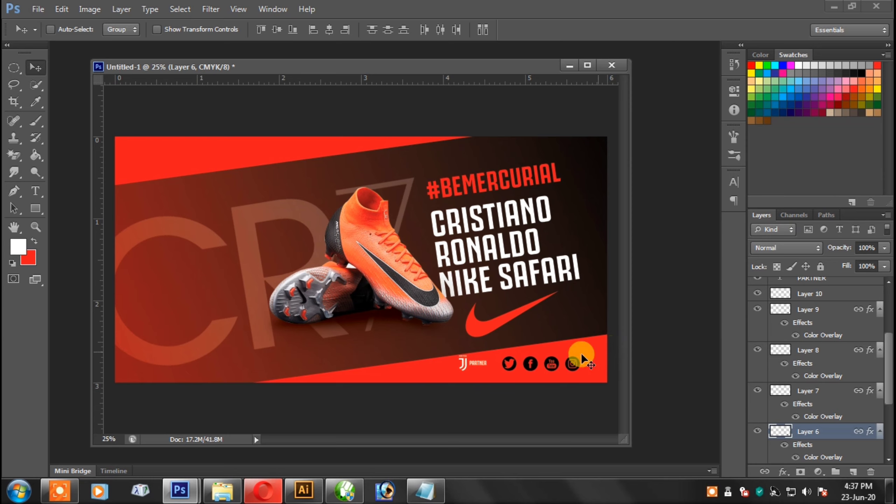
Step: Move the linked Juventus logo and PARTNER text to the banner's upper-left red area and scale them up
click(587, 65)
key(ctrl+plus)
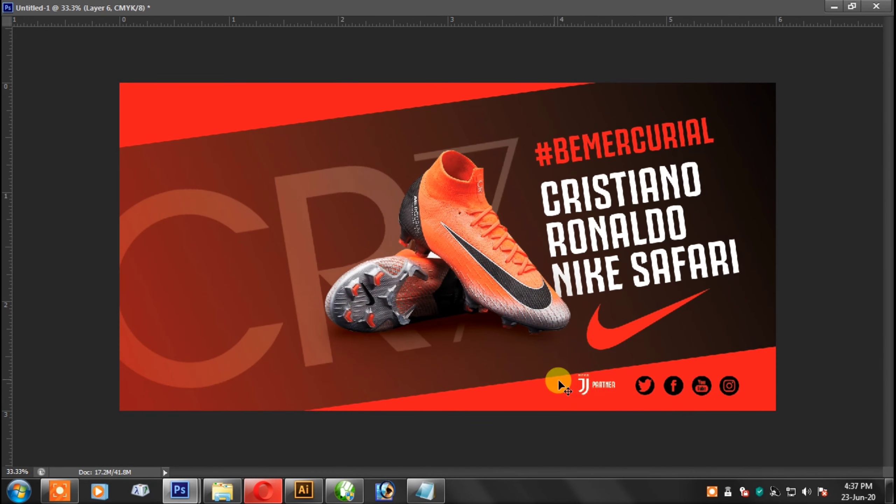
drag(582, 378, 183, 117)
key(Return)
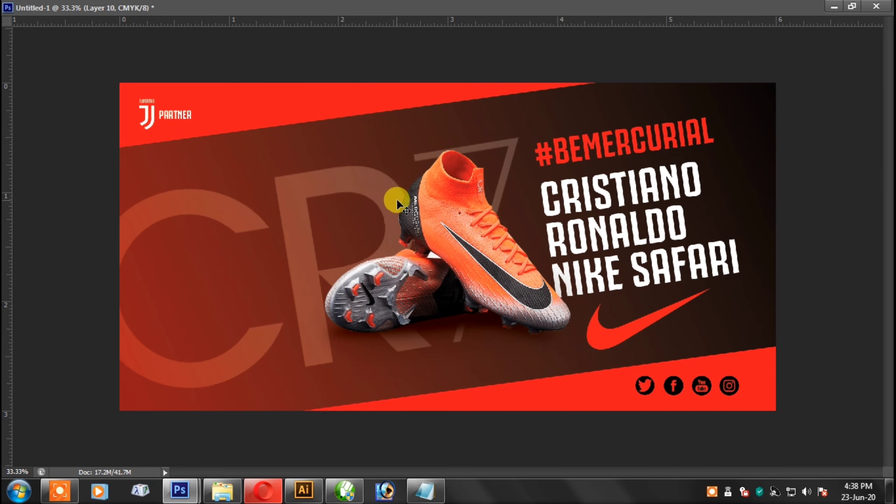
key(ctrl+minus)
key(ctrl+plus)
key(ctrl+plus)
key(ctrl+plus)
drag(234, 134, 243, 124)
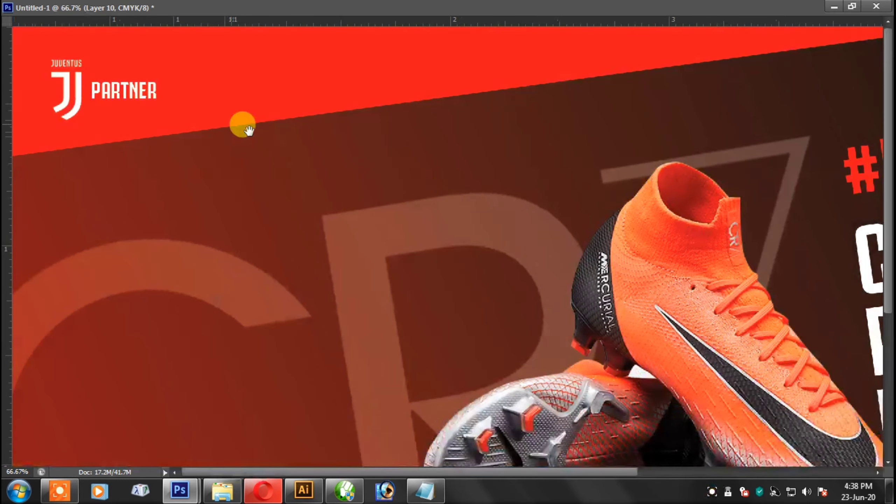
click(837, 8)
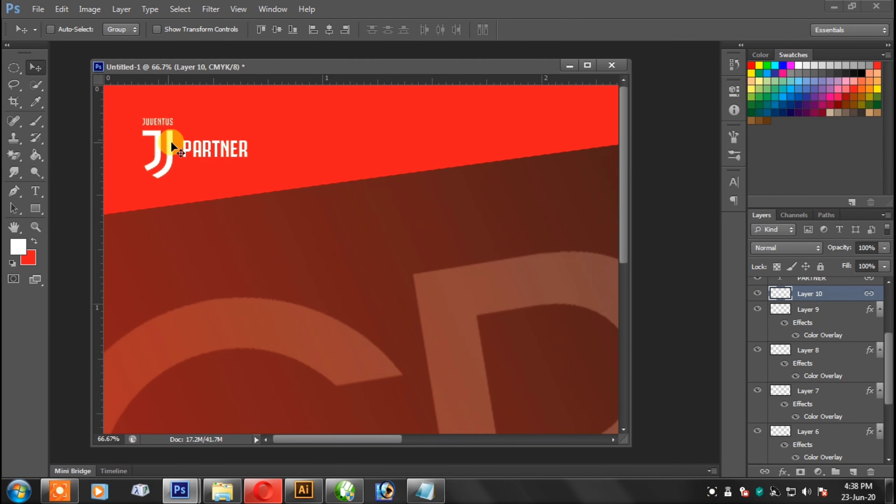
Step: Apply a white Color Overlay to the Juventus logo's layer, Layer 10
right_click(172, 142)
click(236, 142)
click(782, 472)
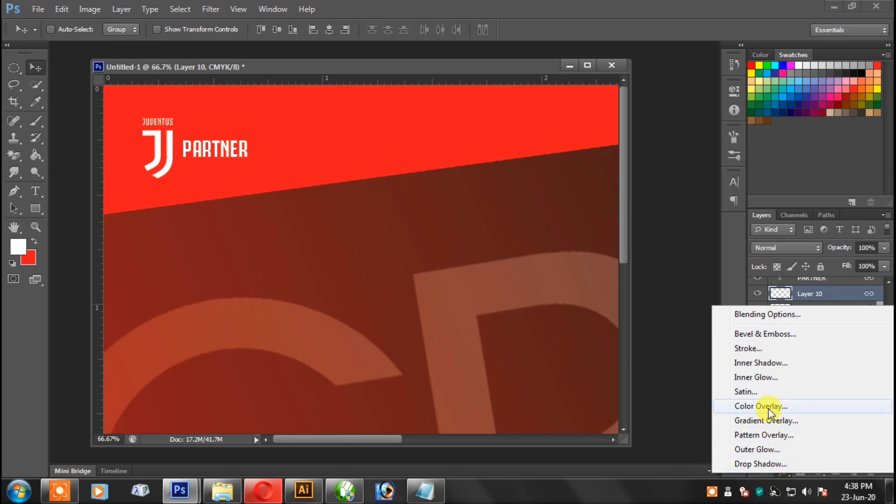
click(769, 406)
drag(341, 11, 670, 37)
click(602, 81)
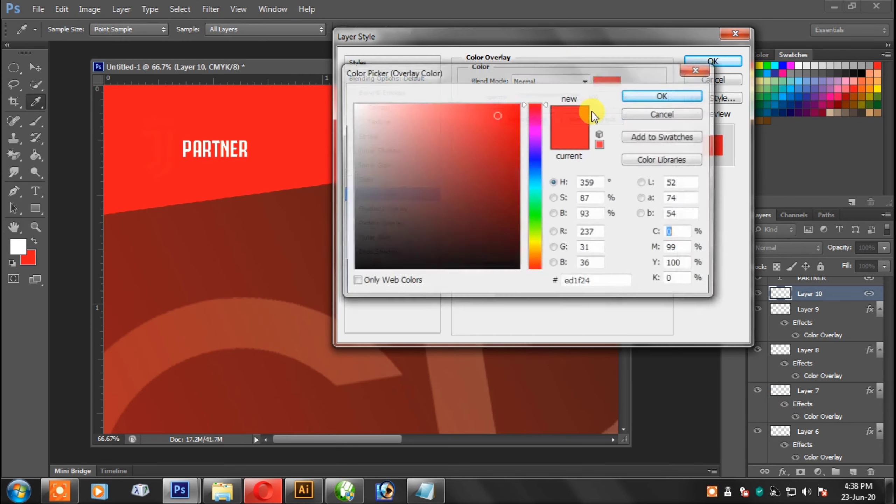
click(360, 105)
click(686, 95)
click(715, 60)
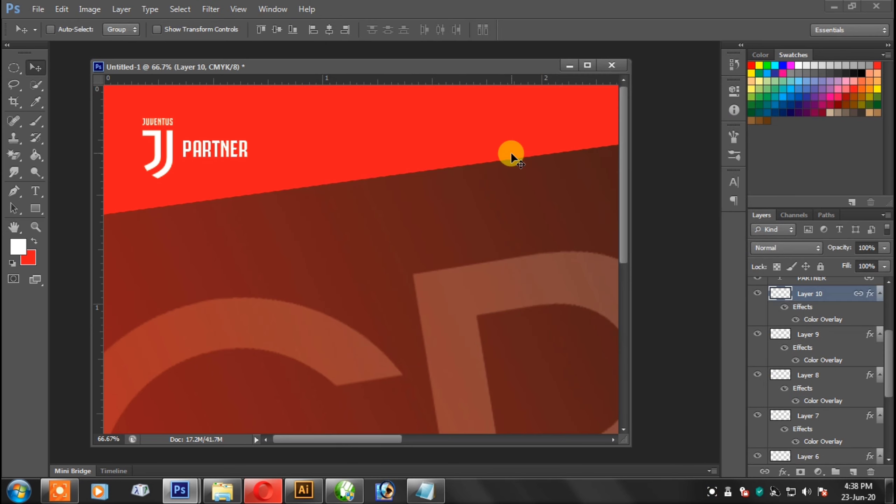
Step: Open the images Cristiano Ronaldo - FootyRenders (2).png and Cristiano Ronaldo - FootyRenders.png from the Works folder
scroll(512, 154, down, 4)
scroll(435, 260, up, 1)
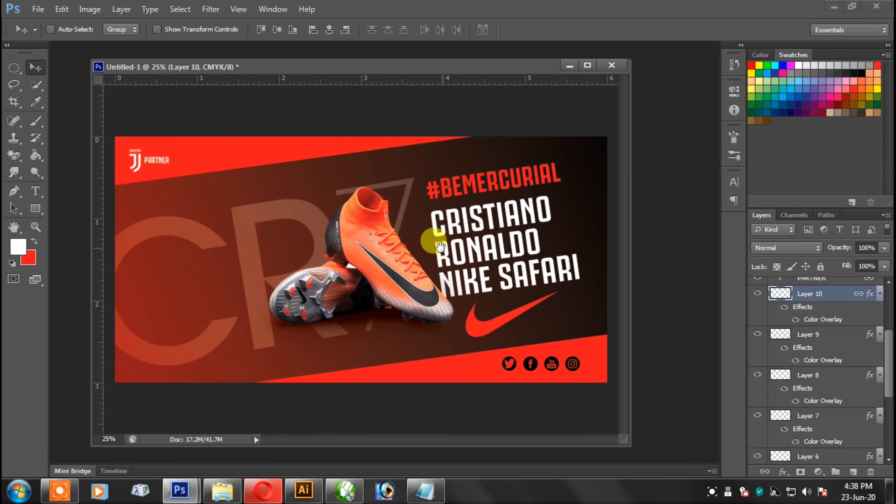
scroll(462, 248, down, 1)
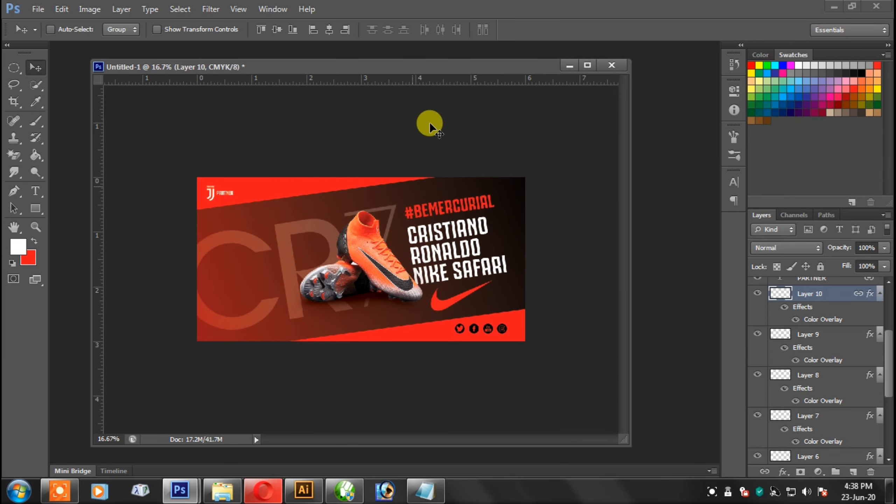
drag(445, 68, 505, 107)
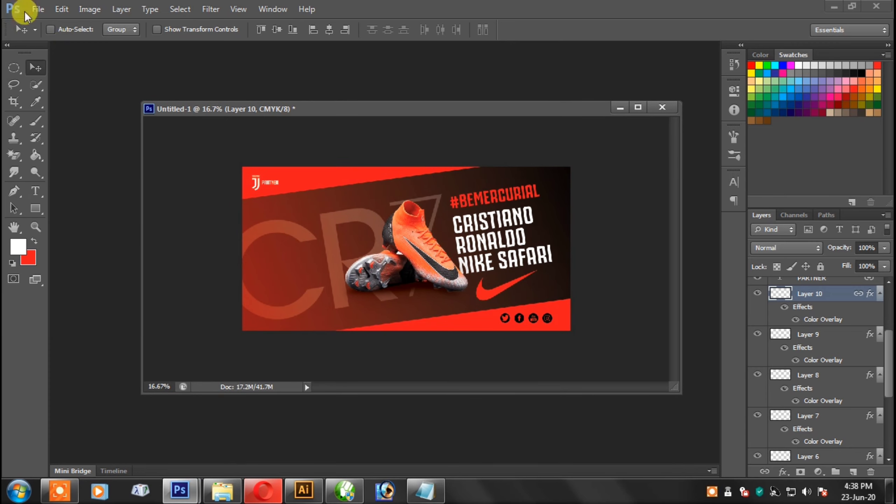
click(38, 9)
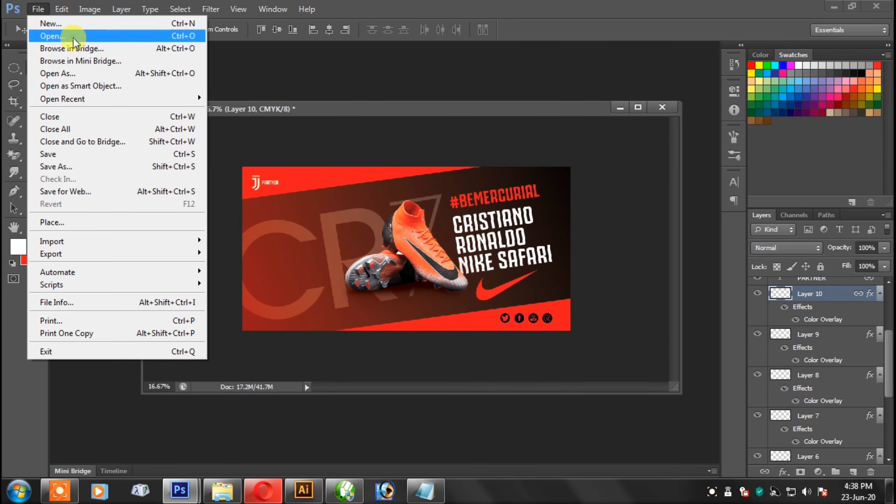
click(63, 36)
click(282, 208)
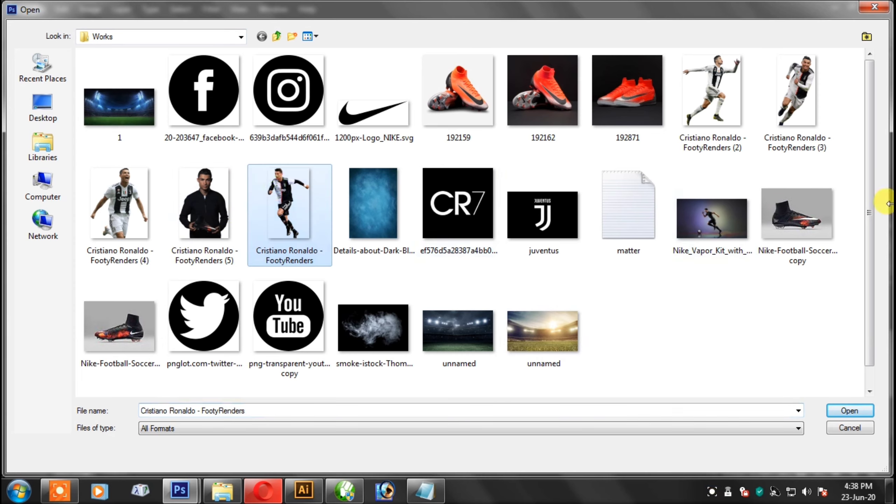
ctrl+click(713, 92)
click(850, 411)
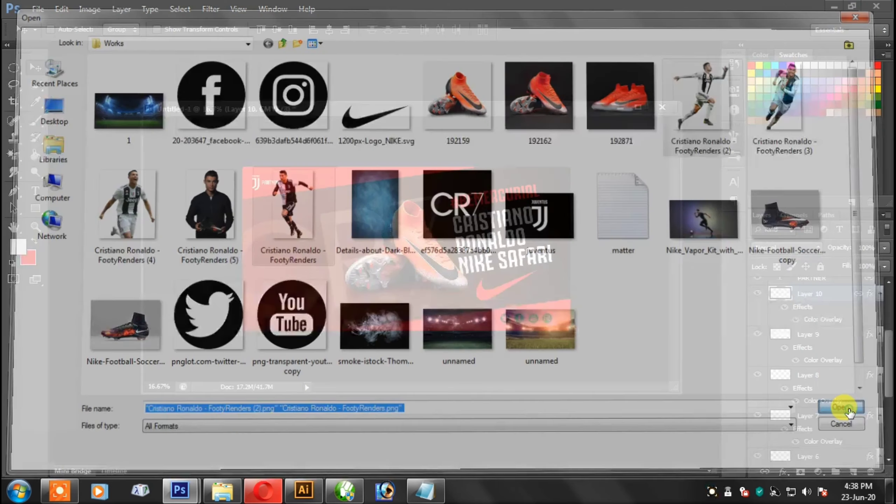
Step: Copy the running player in the white kit into the banner's left half and close its source image
drag(462, 124, 505, 153)
drag(400, 123, 455, 174)
drag(629, 260, 354, 255)
click(778, 222)
click(872, 173)
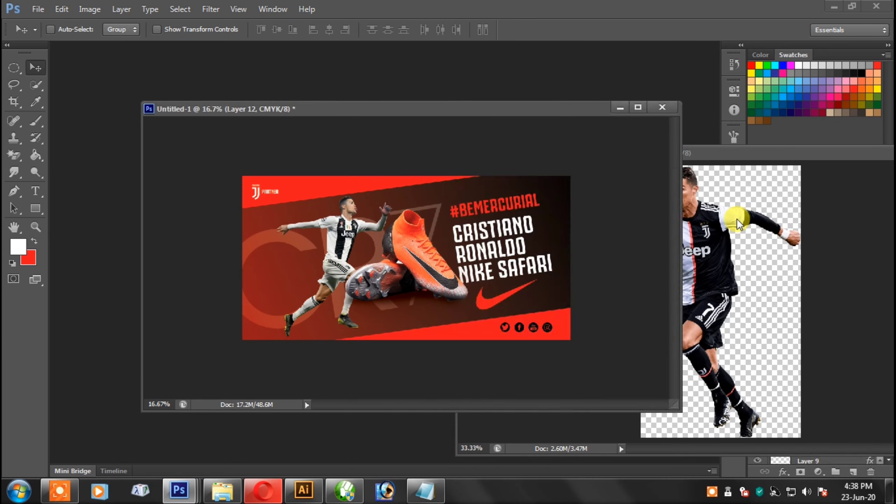
Step: Copy the player in the black kit into the banner, left of the white-kit player, and close its source image
drag(737, 216, 382, 243)
drag(382, 243, 345, 249)
drag(698, 152, 477, 154)
click(756, 151)
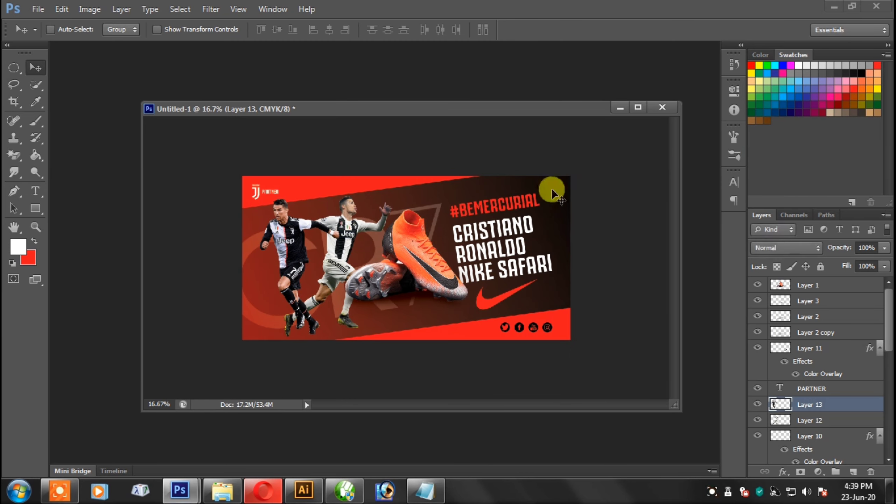
Step: Shift the black-kit player slightly down and left, then scale down the white-kit player and move it close behind him
drag(518, 208, 453, 235)
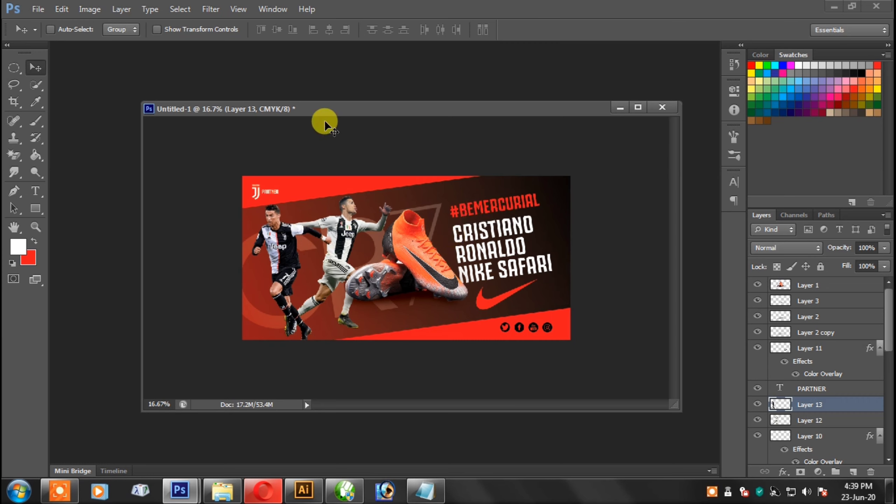
key(ctrl+d)
drag(357, 227, 374, 198)
drag(480, 271, 498, 277)
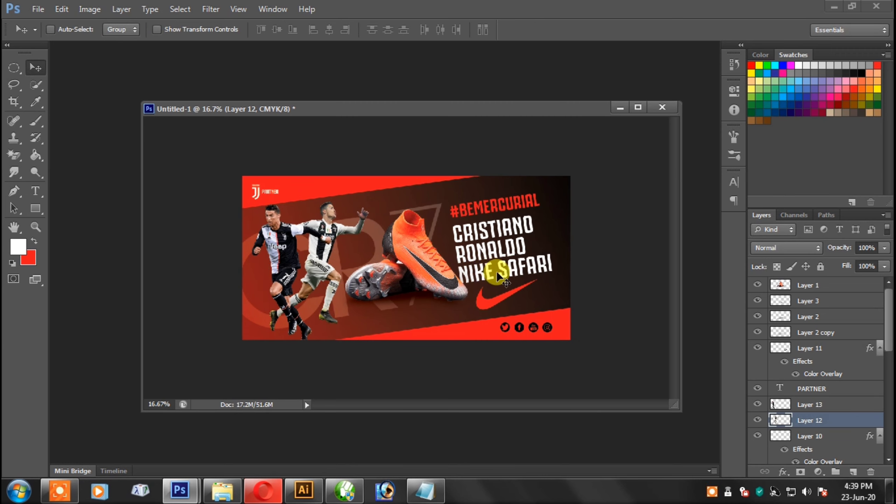
Step: Maximize the banner's document window and scale the white-kit player up slightly
click(638, 107)
key(ctrl+plus)
key(ctrl+t)
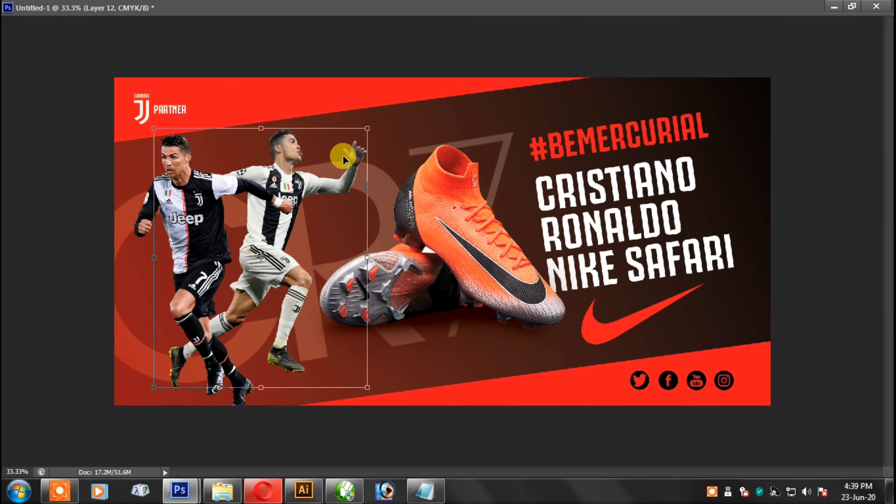
drag(368, 125, 370, 122)
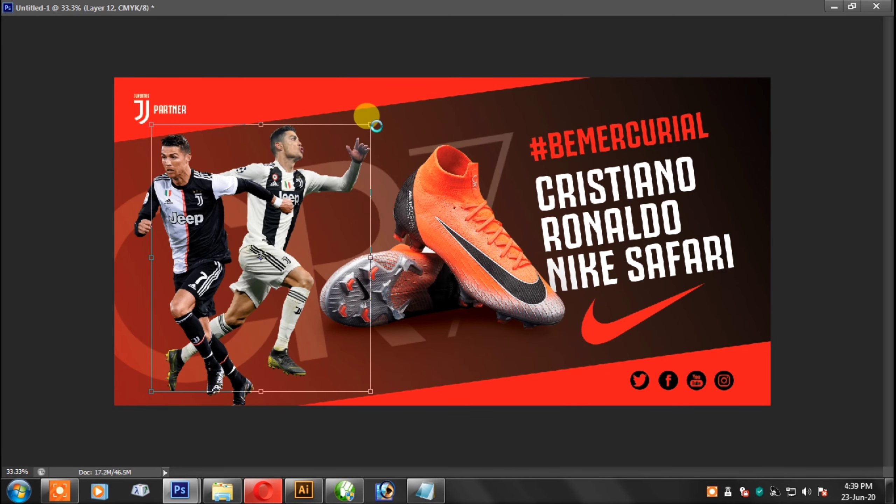
key(Return)
Step: Darken the white-kit player, Layer 12, with Curves, using points at input 31, output 42 and input 72, output 84
right_click(315, 178)
click(350, 188)
key(ctrl+plus)
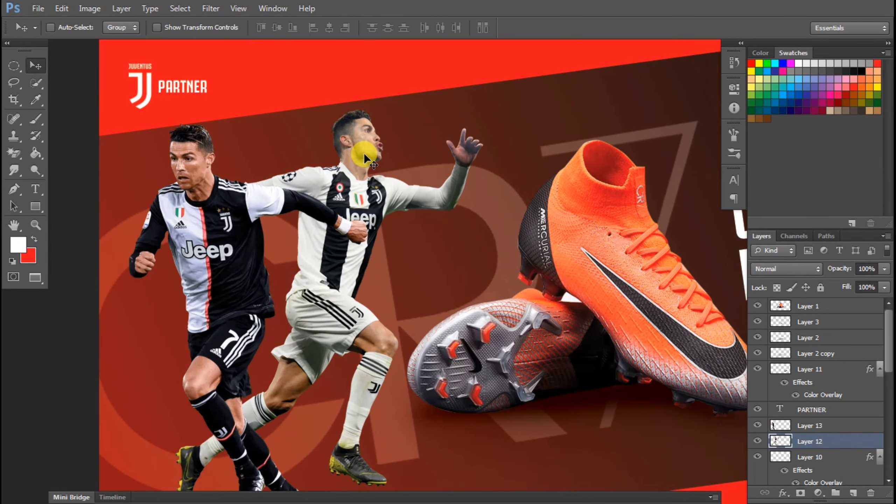
right_click(363, 150)
click(400, 170)
key(ctrl+m)
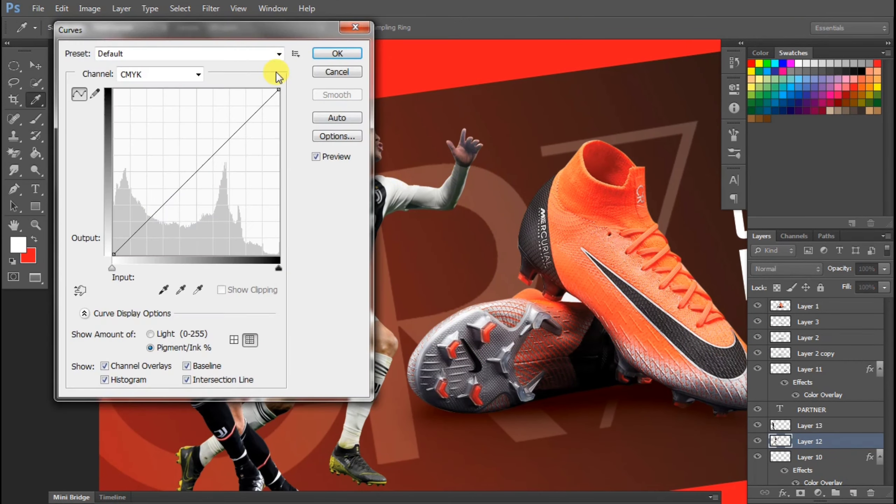
drag(229, 33, 621, 68)
drag(560, 236, 557, 222)
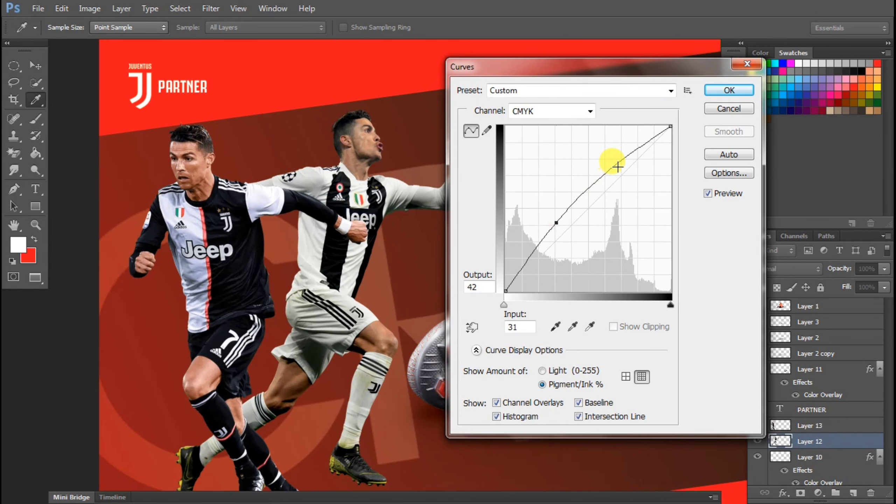
mouse_move(631, 166)
mouse_down()
mouse_move(616, 145)
mouse_move(624, 152)
mouse_up()
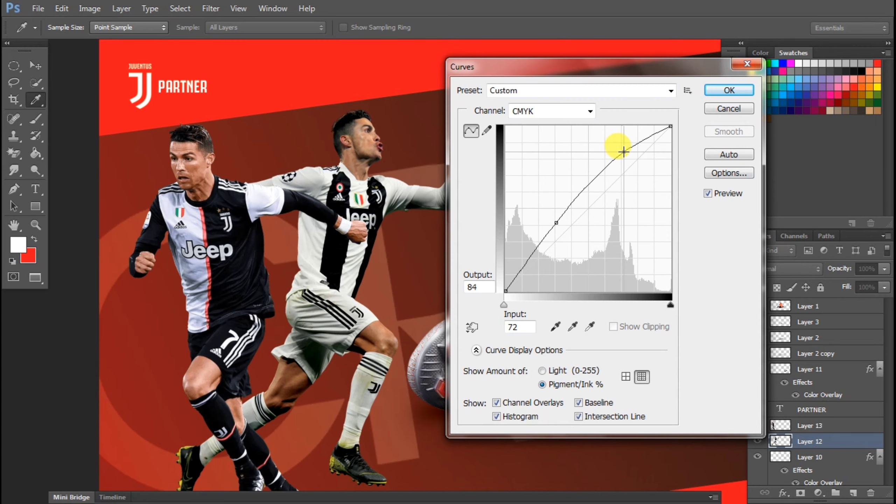
key(Return)
Step: Darken the black-kit player, Layer 13, by raising the midtones of its CMYK curve slightly with Curves
ctrl+click(254, 198)
key(ctrl+m)
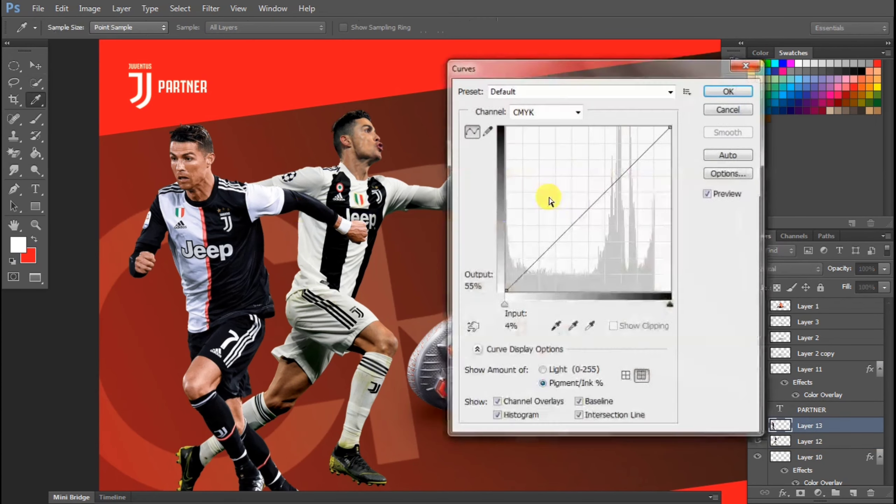
click(565, 224)
drag(610, 172, 608, 163)
key(Return)
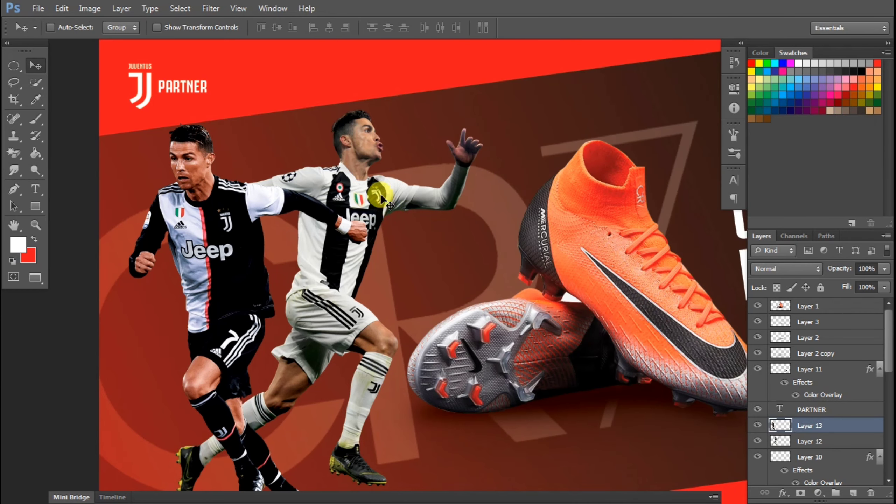
Step: Add a black Multiply drop shadow to the white-kit player, Layer 12, with distance 91 px, size 81 px and reduced opacity
ctrl+click(383, 197)
drag(509, 390, 511, 326)
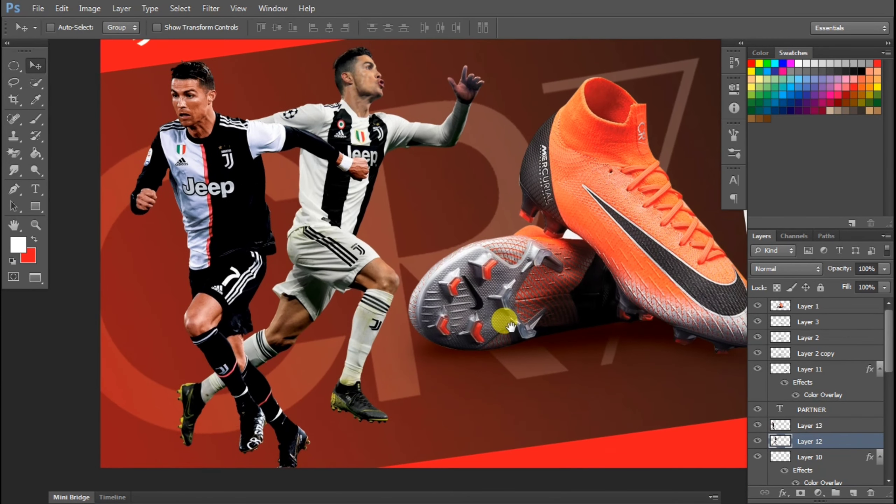
right_click(378, 138)
click(395, 146)
click(782, 493)
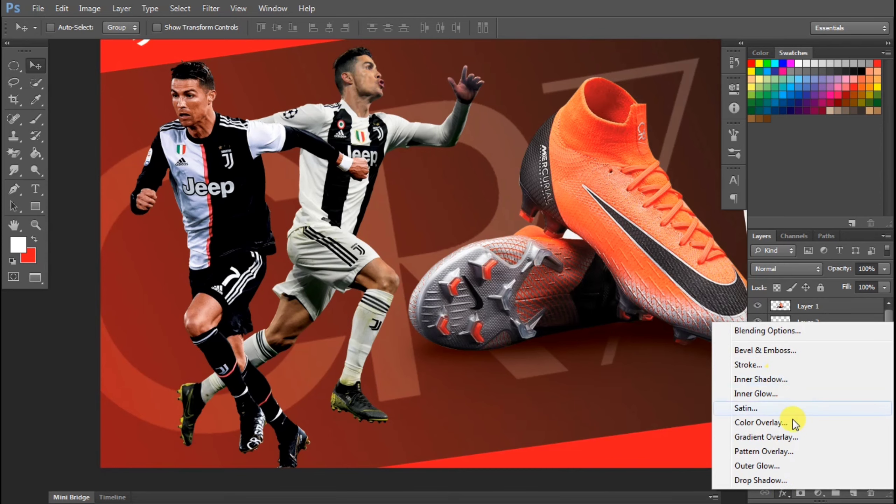
click(787, 480)
drag(525, 40, 727, 39)
drag(721, 143, 726, 141)
drag(694, 171, 705, 170)
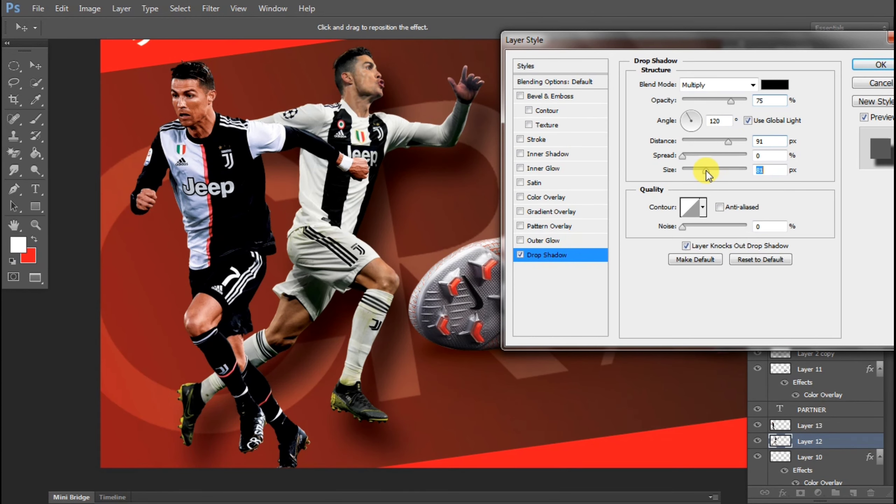
drag(730, 101, 717, 101)
key(Return)
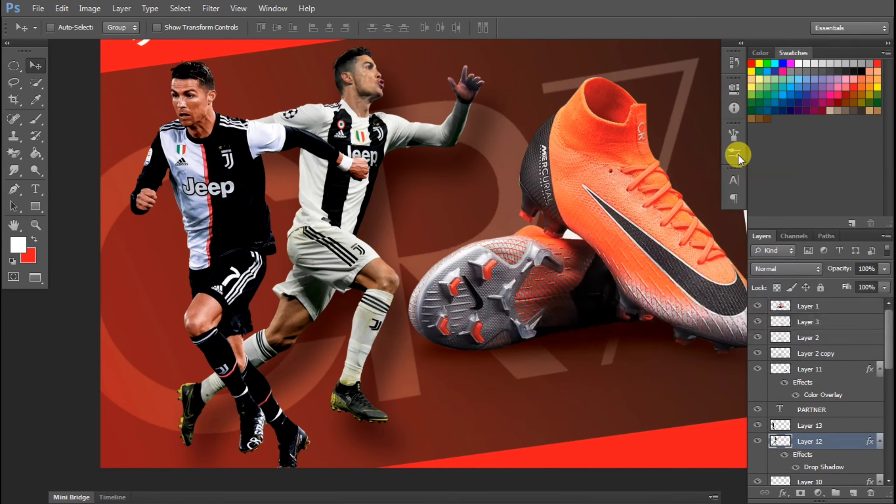
Step: Copy the drop shadow style from Layer 12 to the black-kit player's Layer 13
right_click(817, 441)
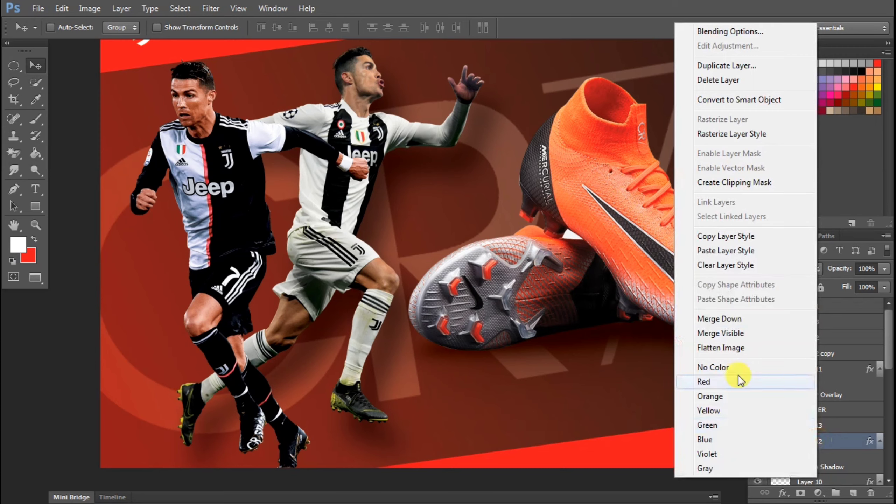
click(726, 240)
right_click(826, 422)
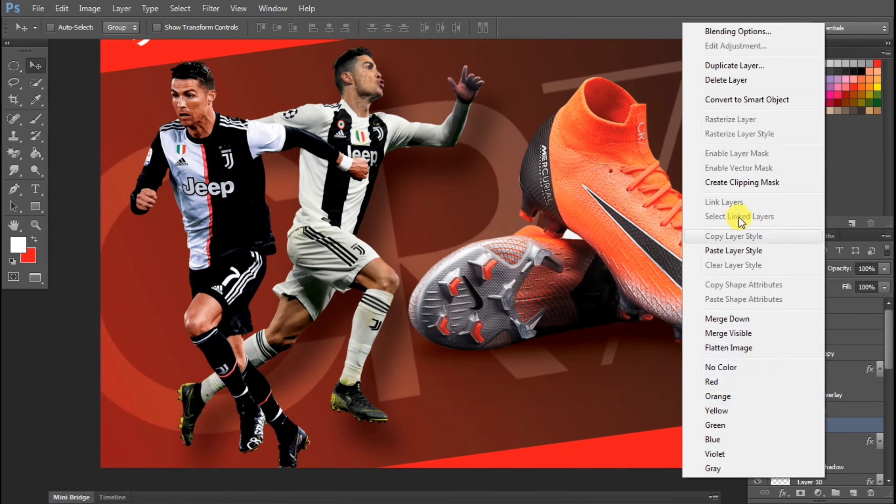
click(737, 250)
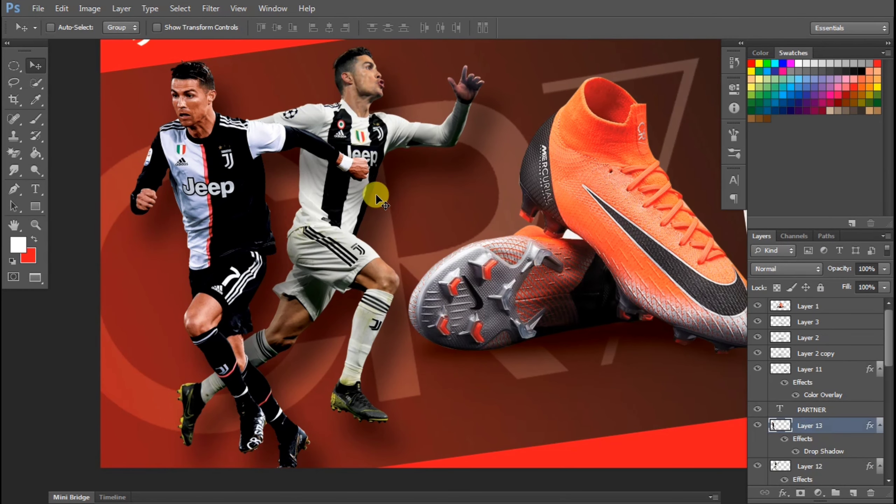
Step: Select the Facebook icon's layer, Layer 6, and review the whole banner in full-screen mode
key(ctrl+minus)
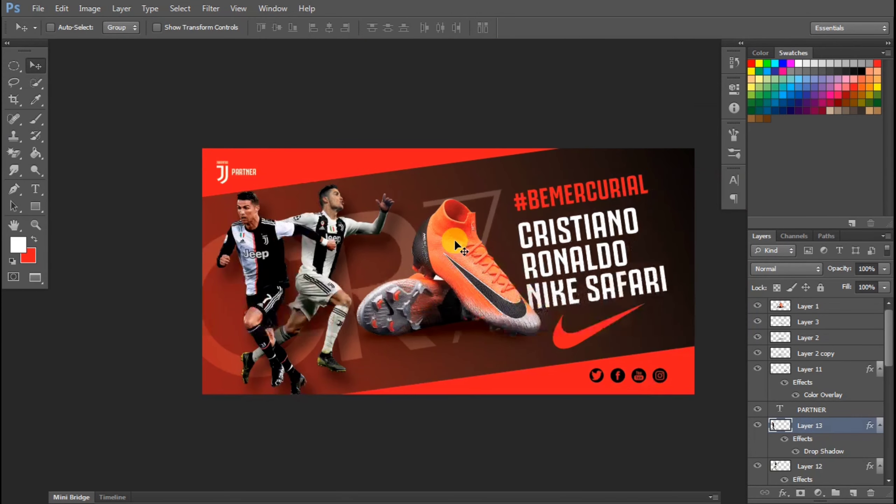
drag(549, 241, 506, 230)
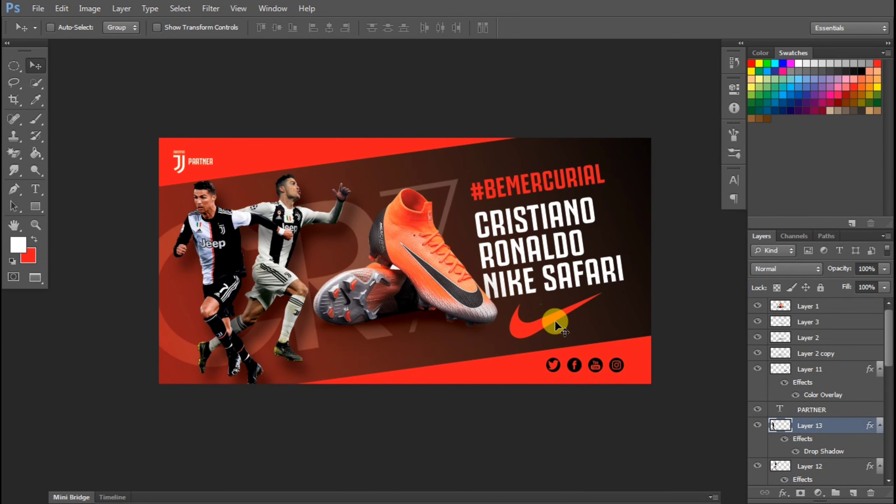
right_click(582, 366)
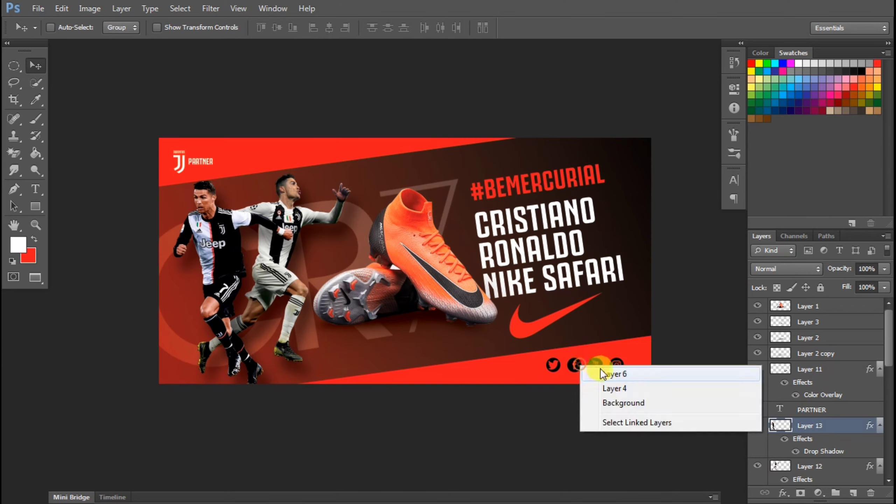
click(614, 374)
key(f)
key(f)
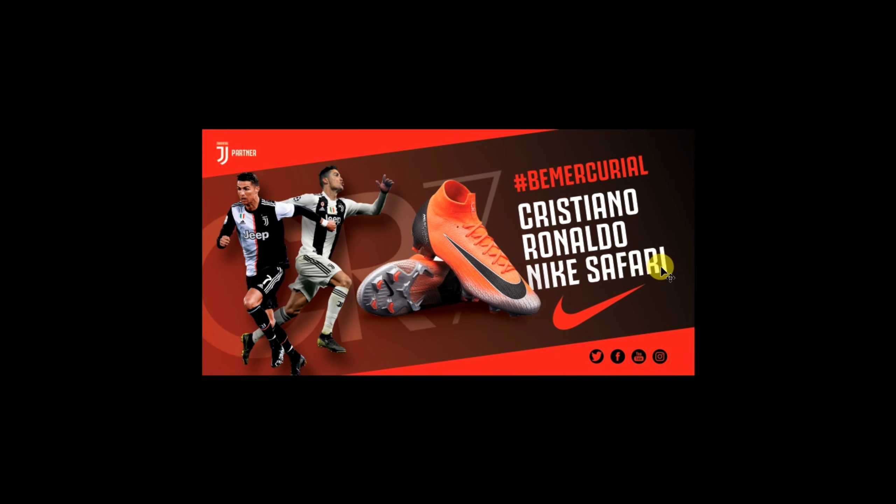